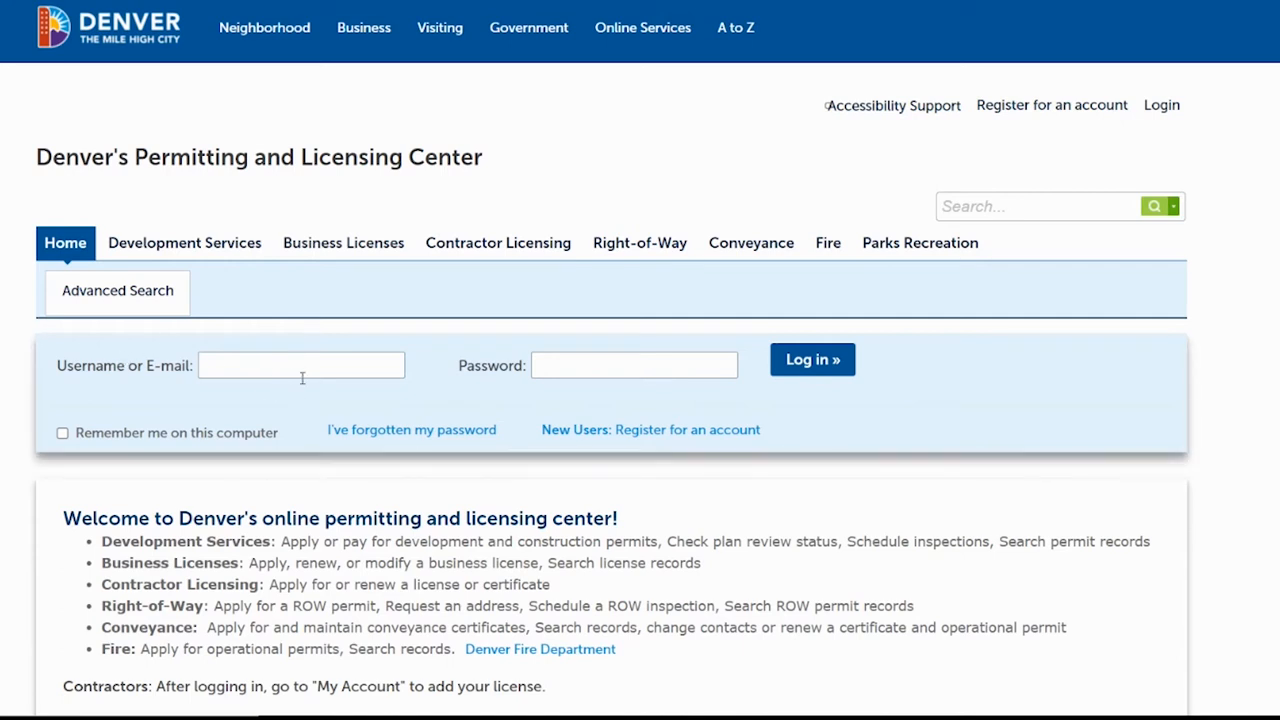
Sign in with the account username and pasted password.
{"action": "left_click", "coordinate": [289, 362]}
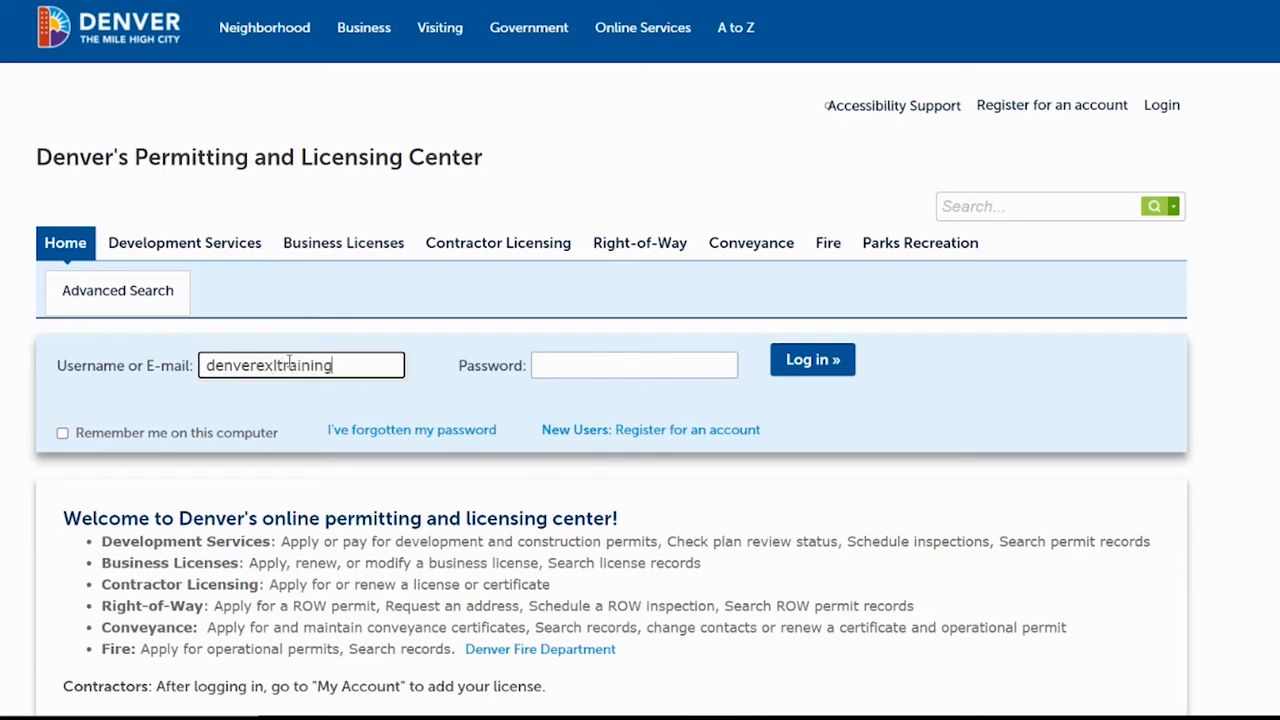
{"action": "left_click", "coordinate": [581, 370]}
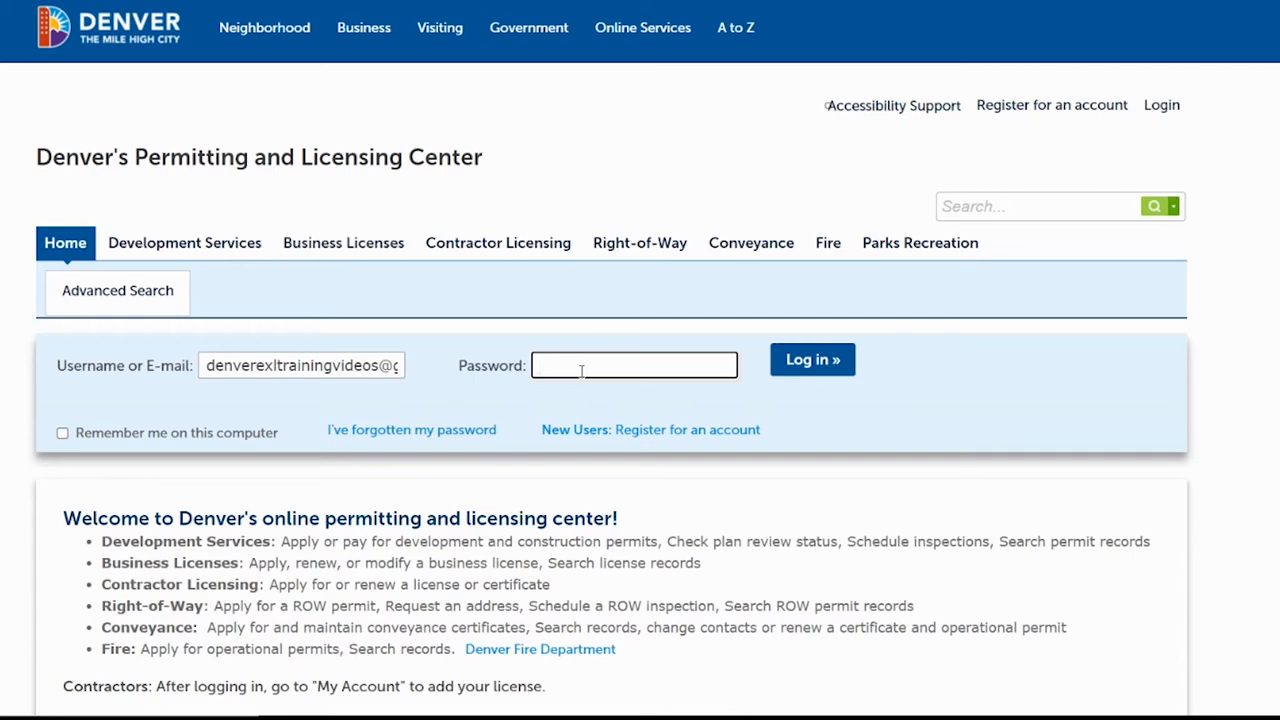
{"action": "key", "text": "ctrl+v"}
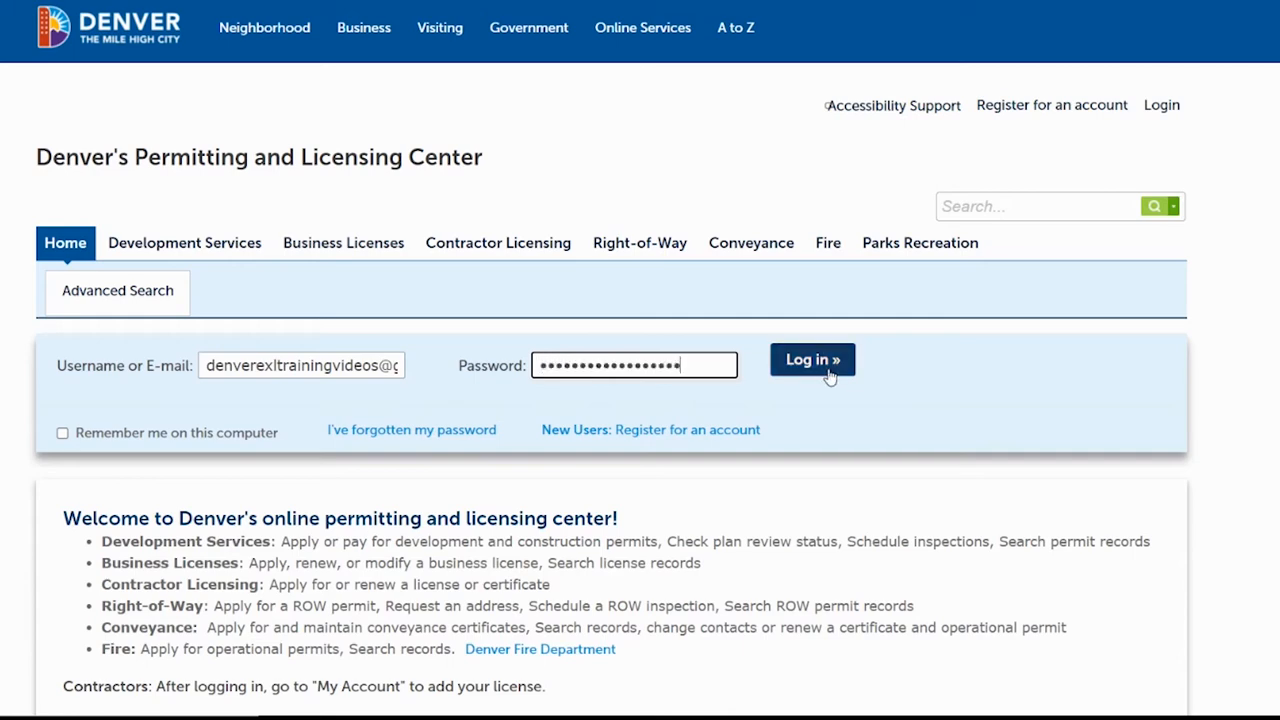
{"action": "left_click", "coordinate": [816, 364]}
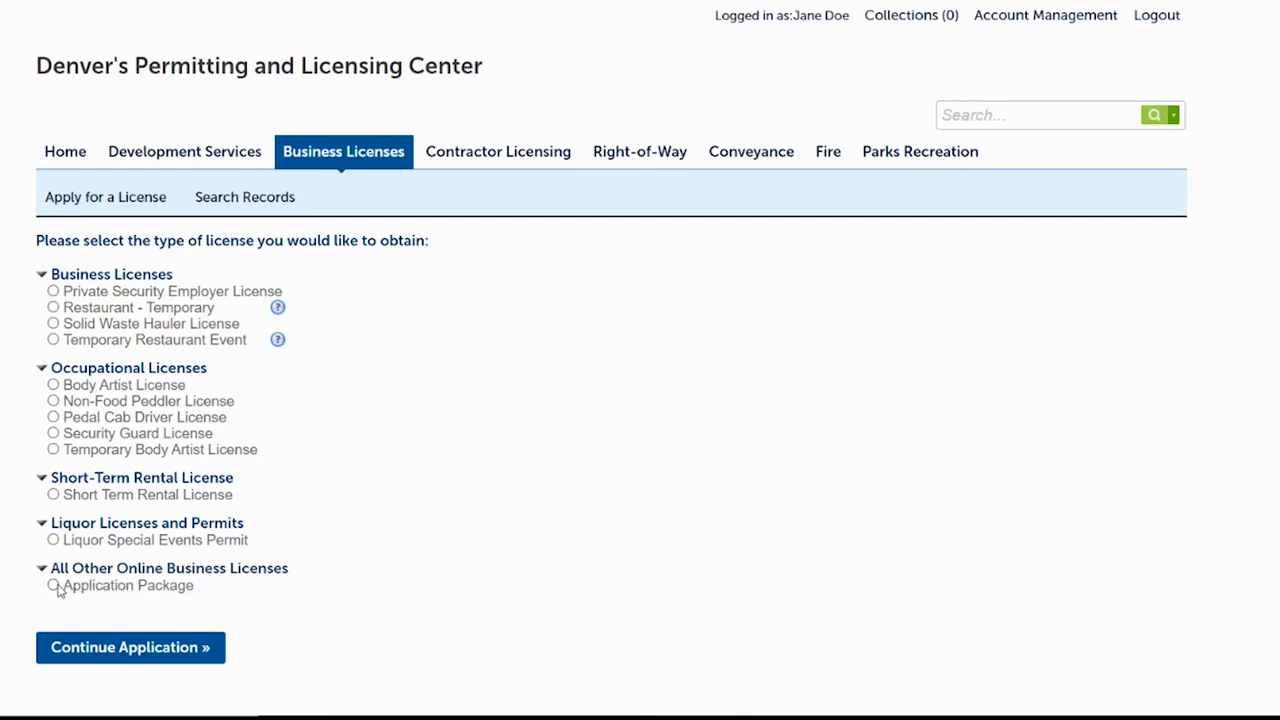
Choose the Application Package license, start the application, and move past the introduction page.
{"action": "left_click", "coordinate": [53, 586]}
{"action": "left_click", "coordinate": [130, 647]}
{"action": "scroll", "coordinate": [612, 400], "scroll_direction": "down", "scroll_amount": 2}
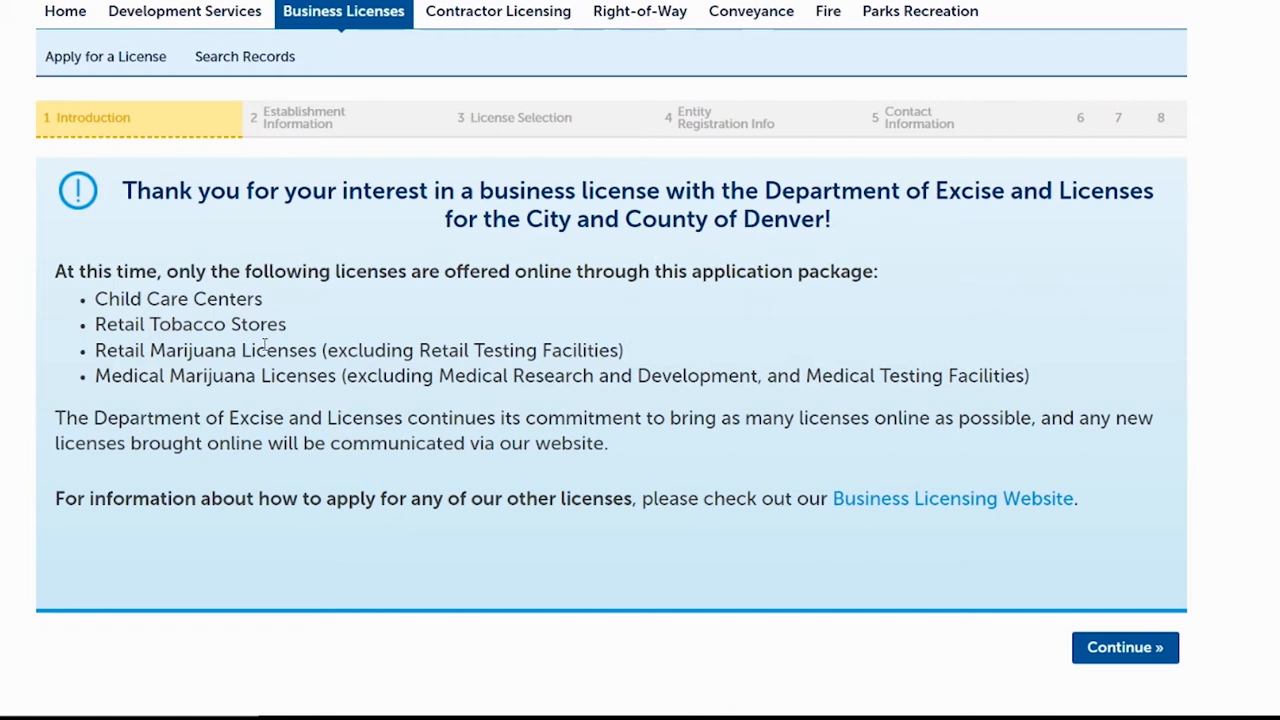
{"action": "left_click", "coordinate": [1123, 648]}
Read through the application instructions and begin Step 1.
{"action": "scroll", "coordinate": [1123, 650], "scroll_direction": "down", "scroll_amount": 5}
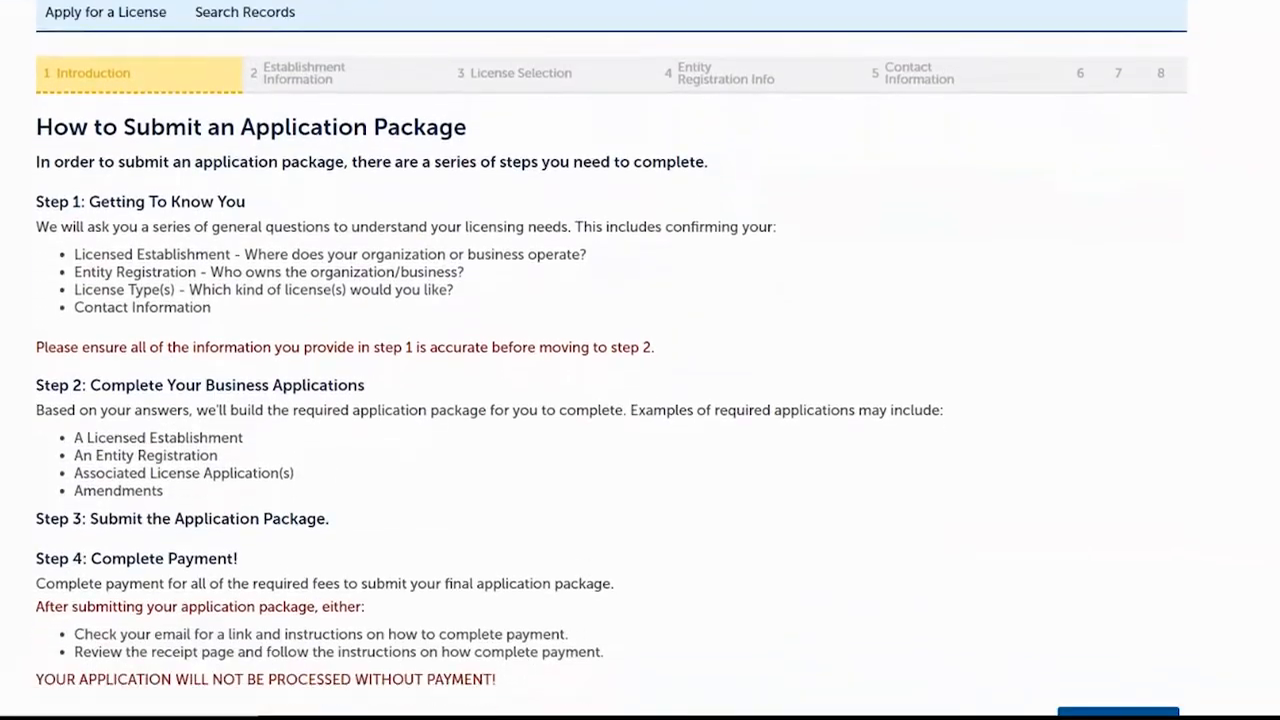
{"action": "scroll", "coordinate": [640, 360], "scroll_direction": "down", "scroll_amount": 1}
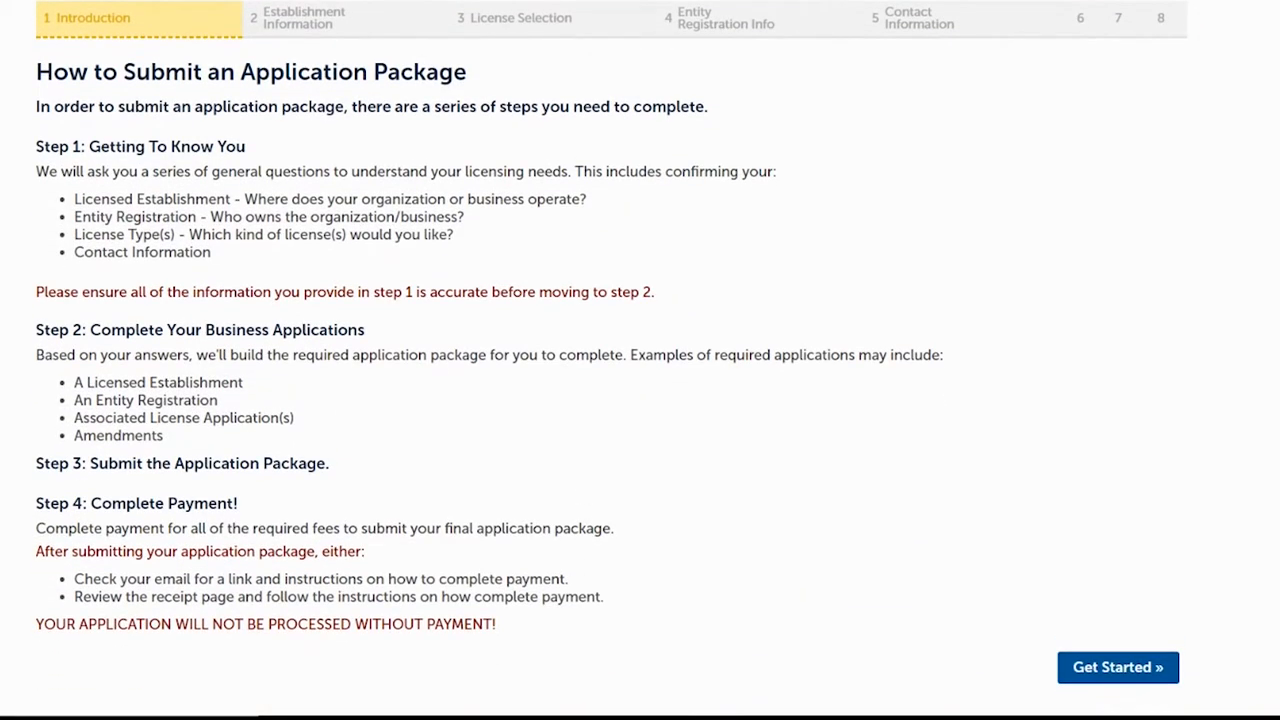
{"action": "scroll", "coordinate": [640, 360], "scroll_direction": "down", "scroll_amount": 1}
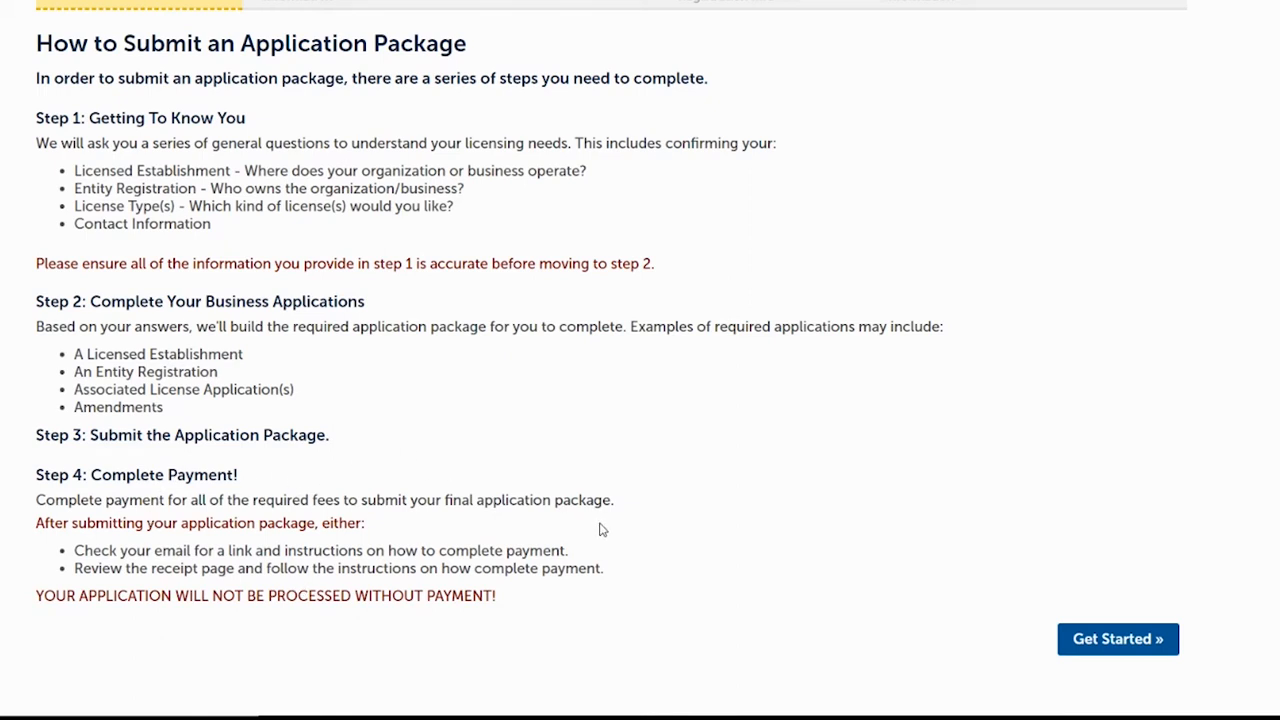
{"action": "left_click", "coordinate": [1103, 640]}
{"action": "scroll", "coordinate": [1103, 641], "scroll_direction": "down", "scroll_amount": 3}
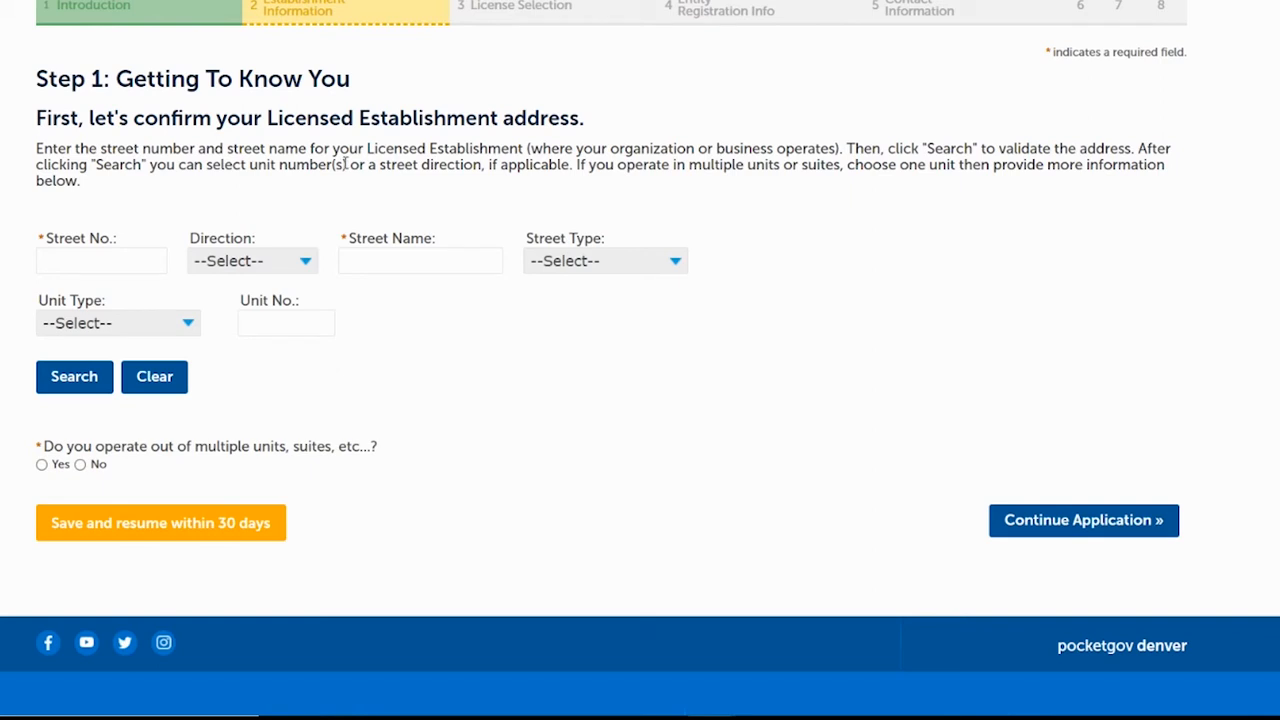
Enter the establishment's street number and name, mark multiple units with the unit description, and search.
{"action": "left_click", "coordinate": [118, 268]}
{"action": "type", "text": "201"}
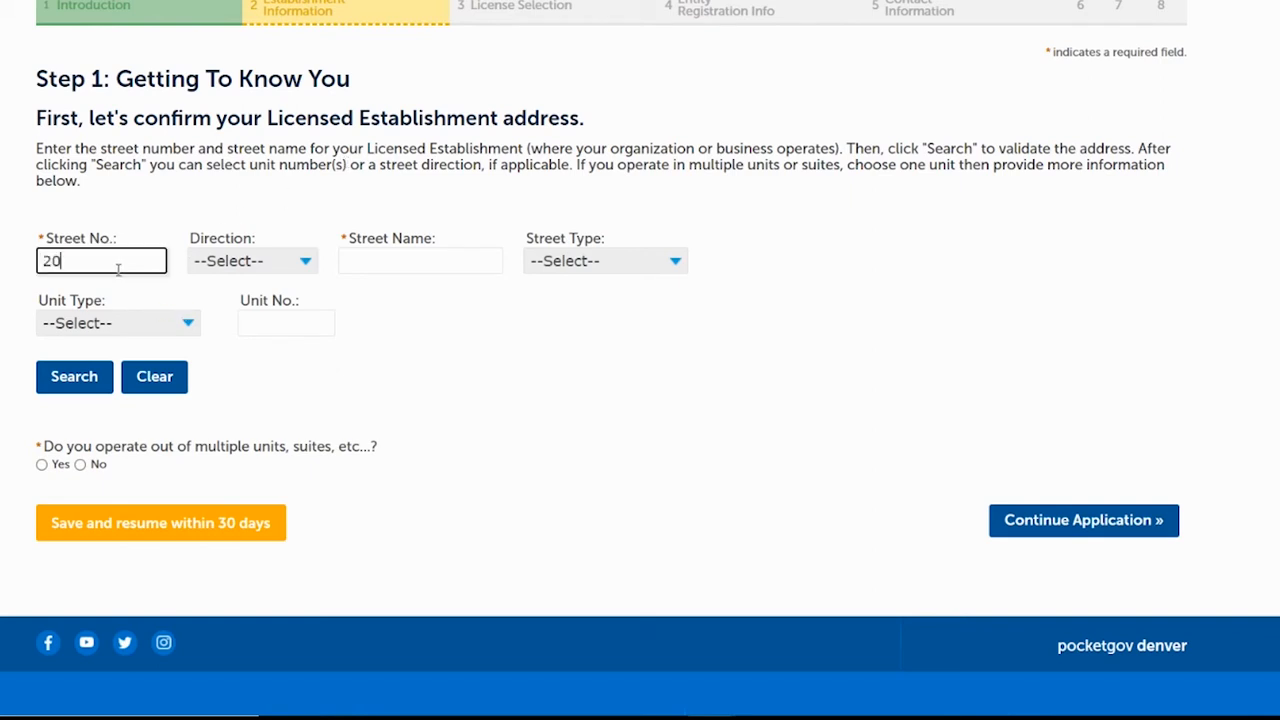
{"action": "key", "text": "Tab"}
{"action": "key", "text": "Tab"}
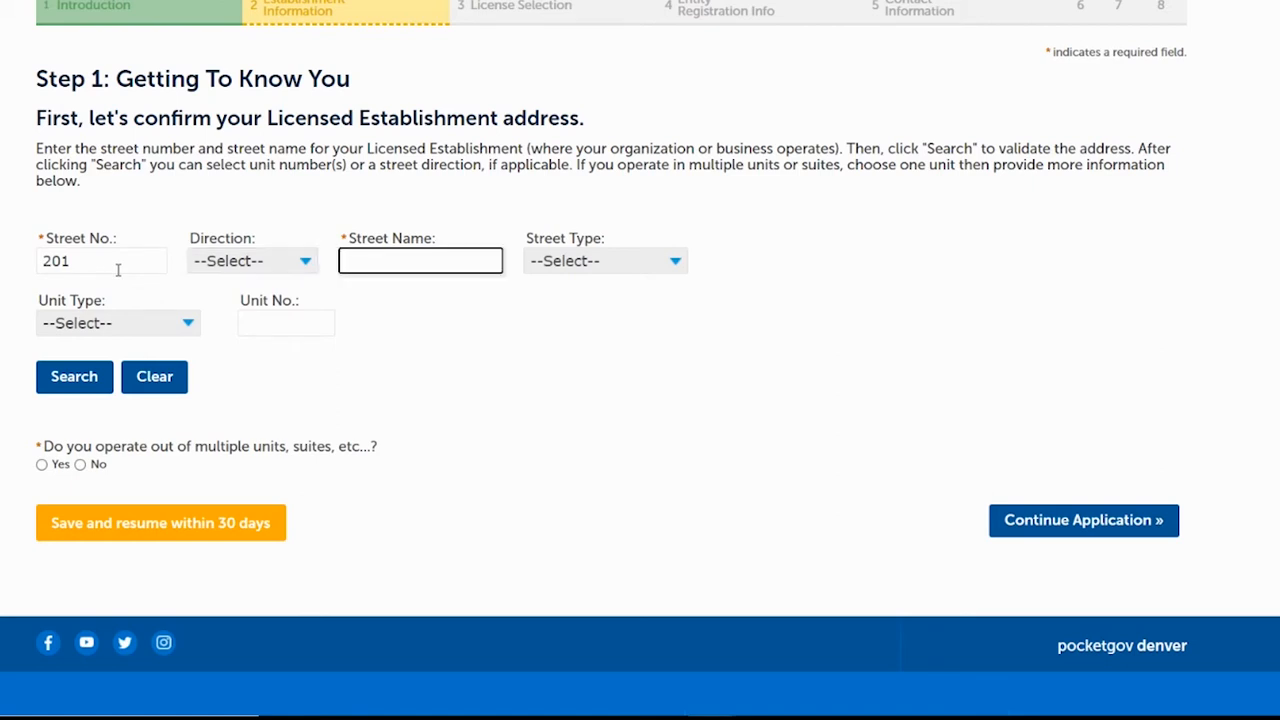
{"action": "type", "text": "Colfax"}
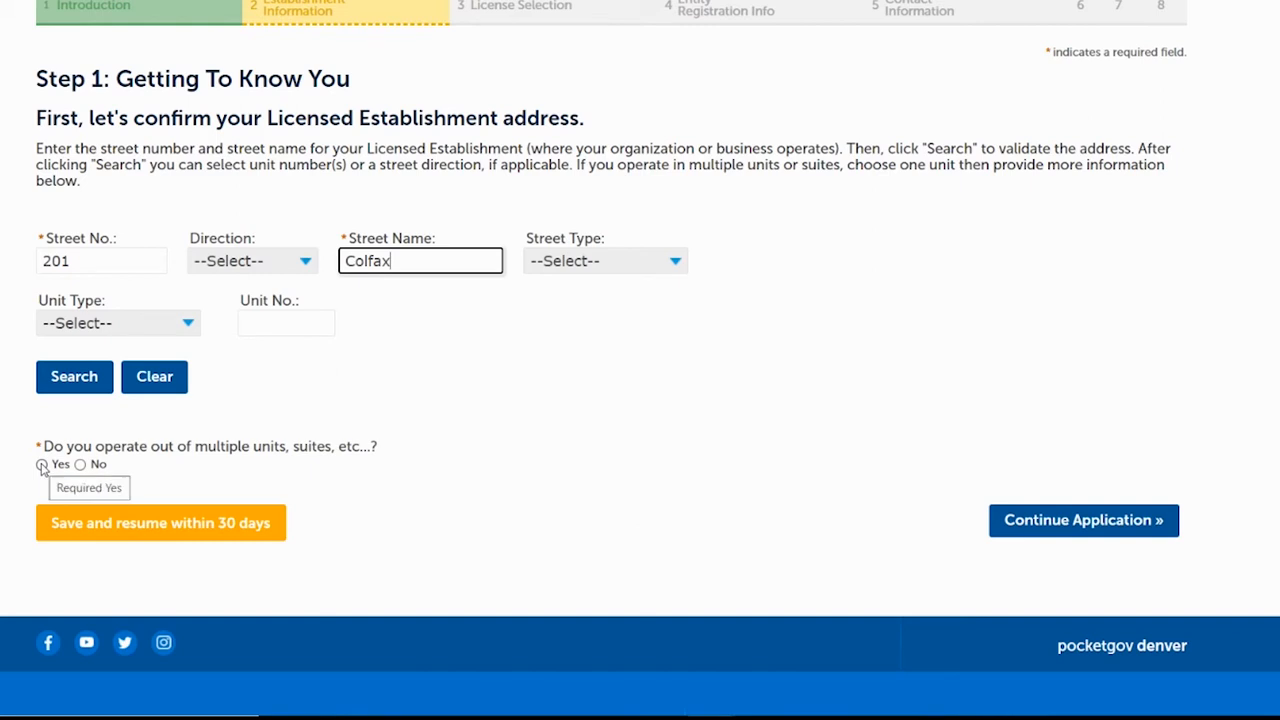
{"action": "left_click", "coordinate": [42, 465]}
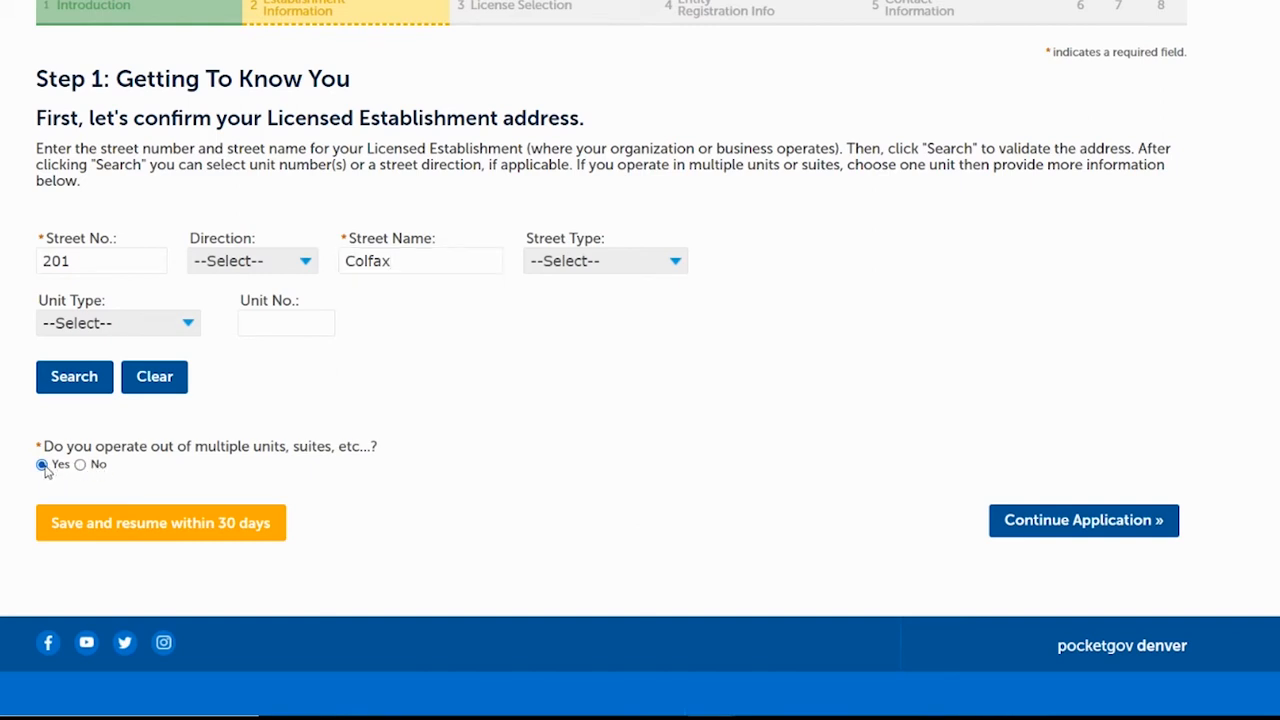
{"action": "left_click", "coordinate": [90, 554]}
{"action": "type", "text": "Dept"}
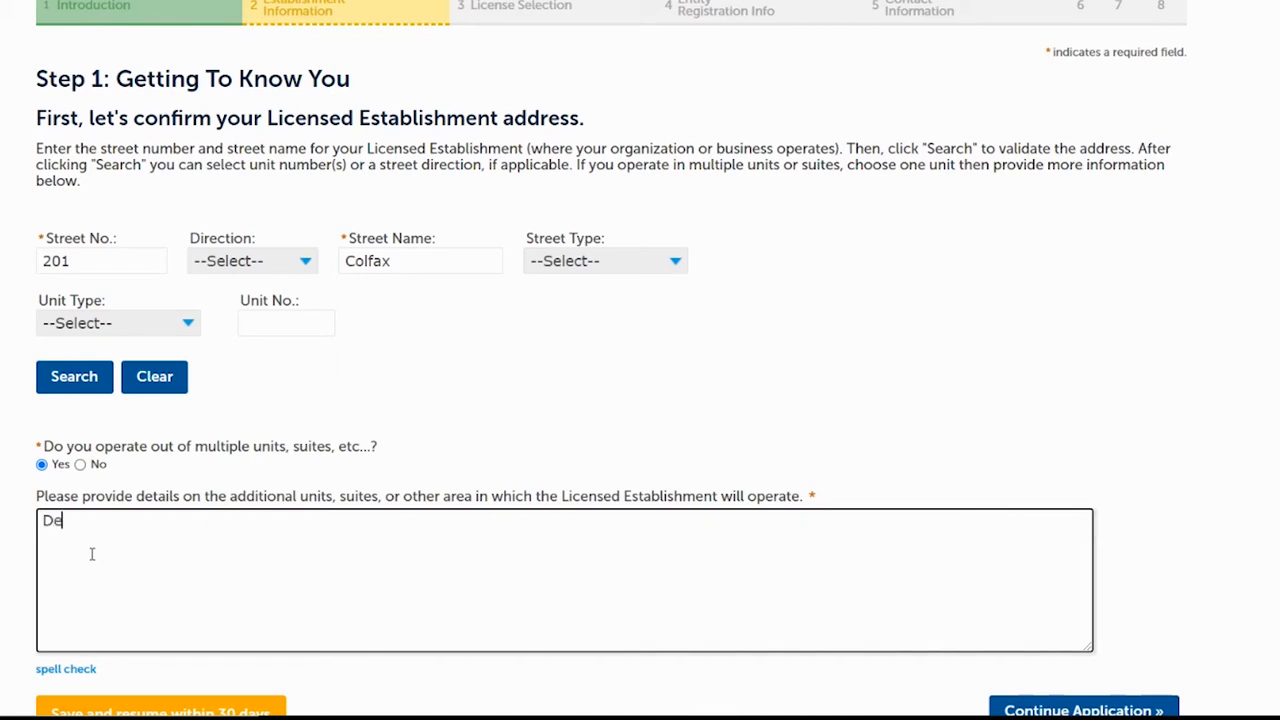
{"action": "type", "text": ". 206"}
{"action": "left_click", "coordinate": [89, 380]}
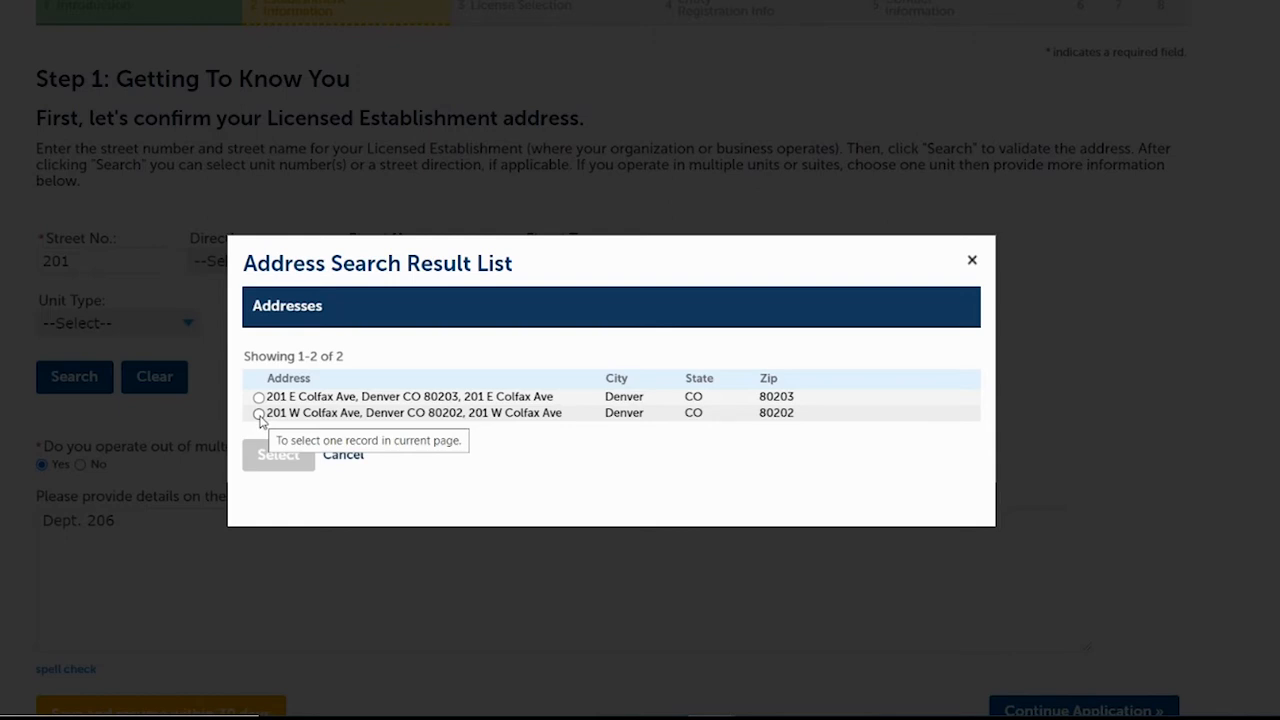
Select the matching address and its first parcel, confirm them, and continue the application.
{"action": "left_click", "coordinate": [259, 413]}
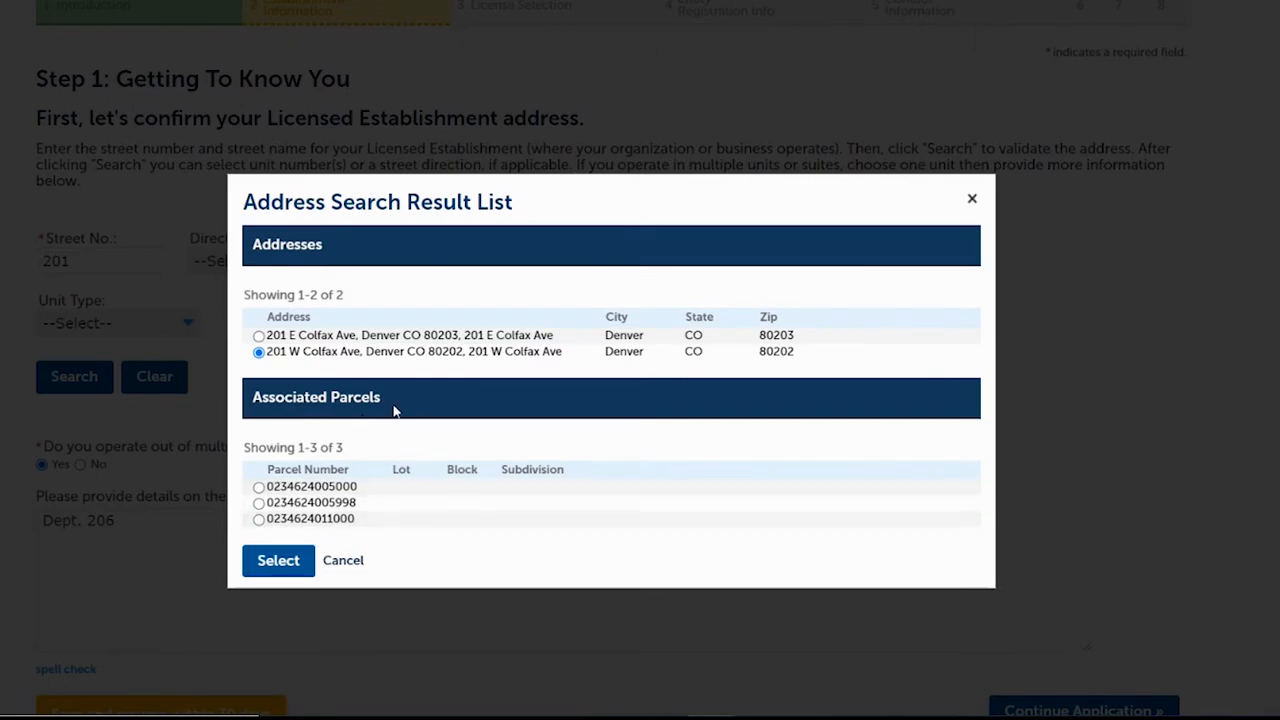
{"action": "left_click", "coordinate": [258, 488]}
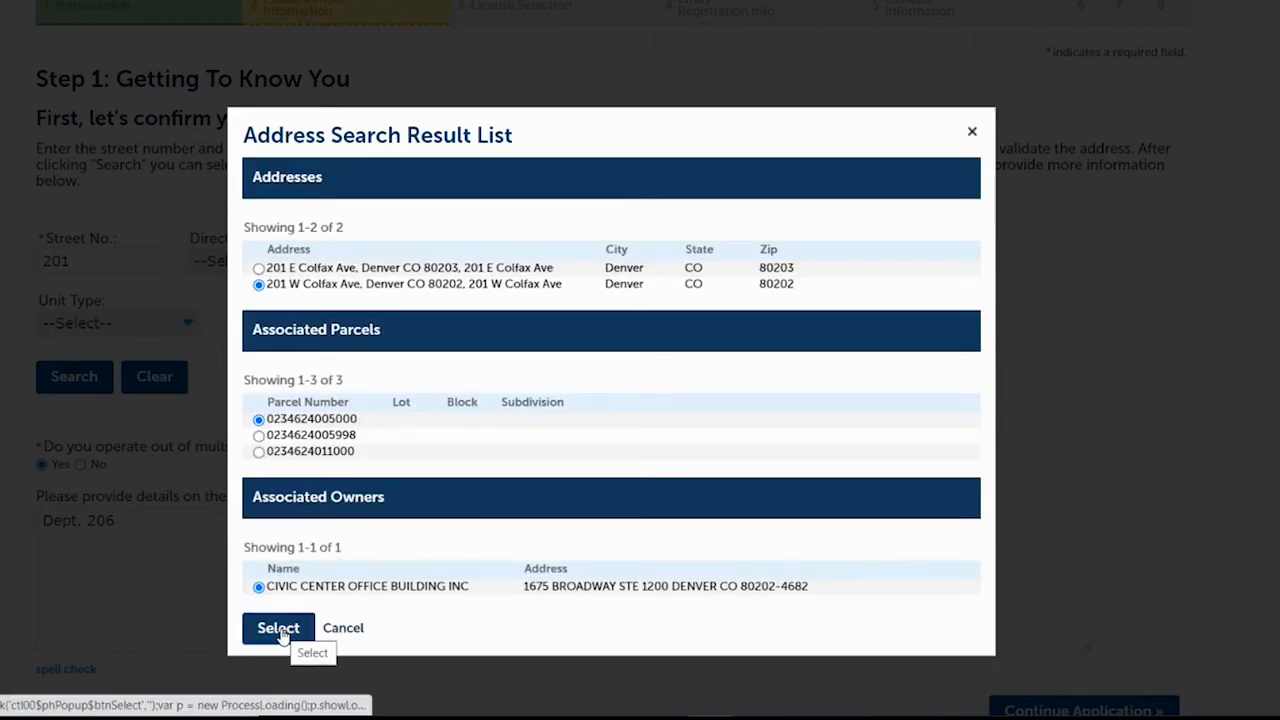
{"action": "left_click", "coordinate": [279, 629]}
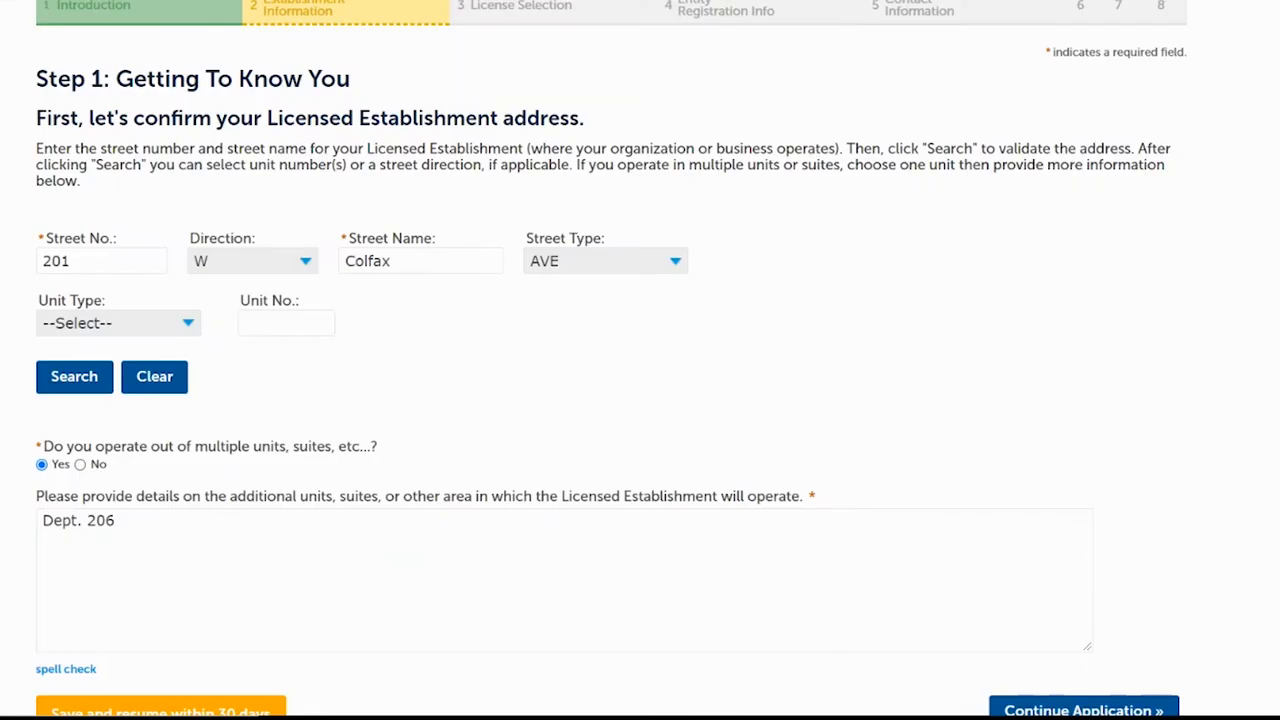
{"action": "scroll", "coordinate": [640, 400], "scroll_direction": "down", "scroll_amount": 3}
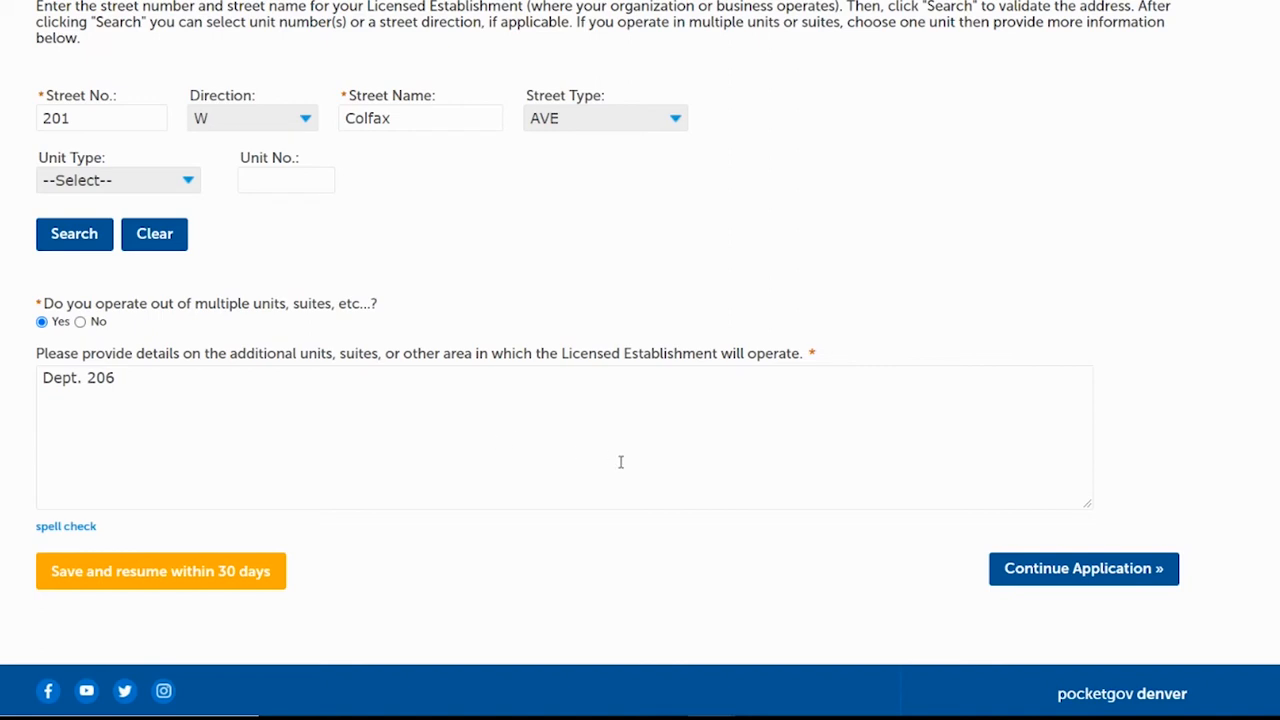
{"action": "left_click", "coordinate": [1025, 570]}
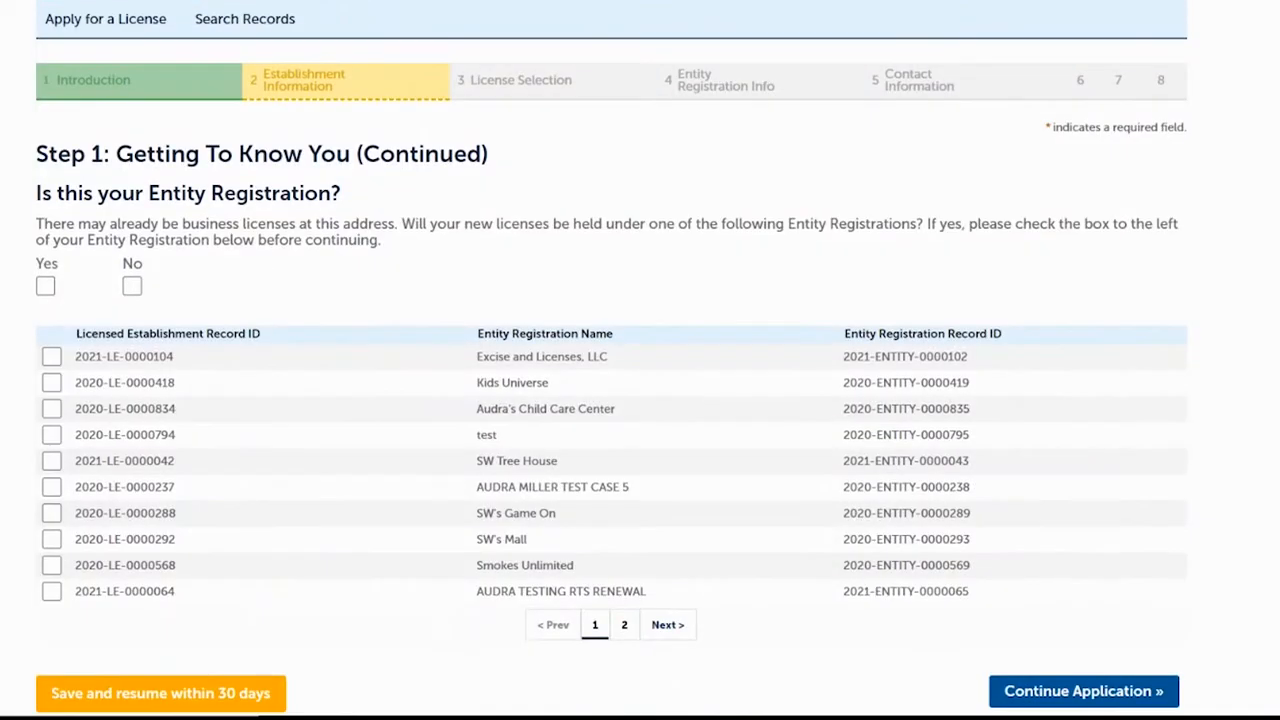
Answer No to the existing entity registrations and continue to License Selection.
{"action": "scroll", "coordinate": [1048, 563], "scroll_direction": "down", "scroll_amount": 1}
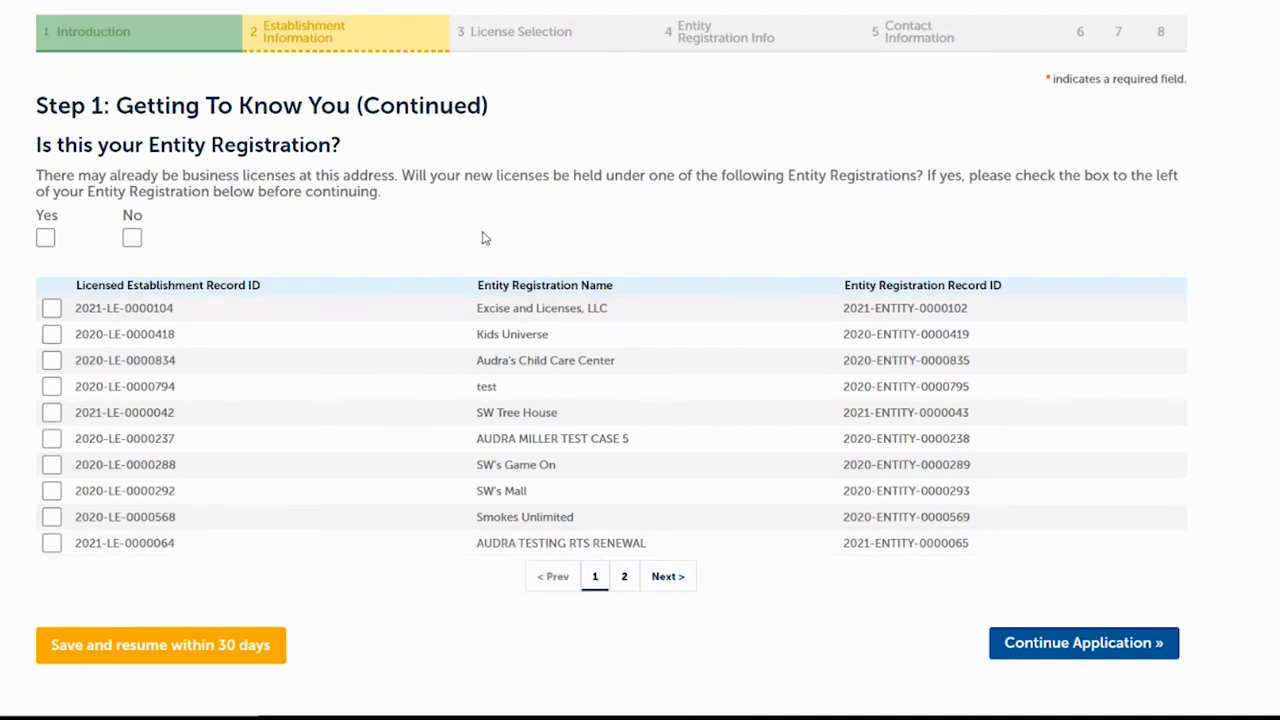
{"action": "left_click", "coordinate": [132, 240]}
{"action": "left_click", "coordinate": [1080, 648]}
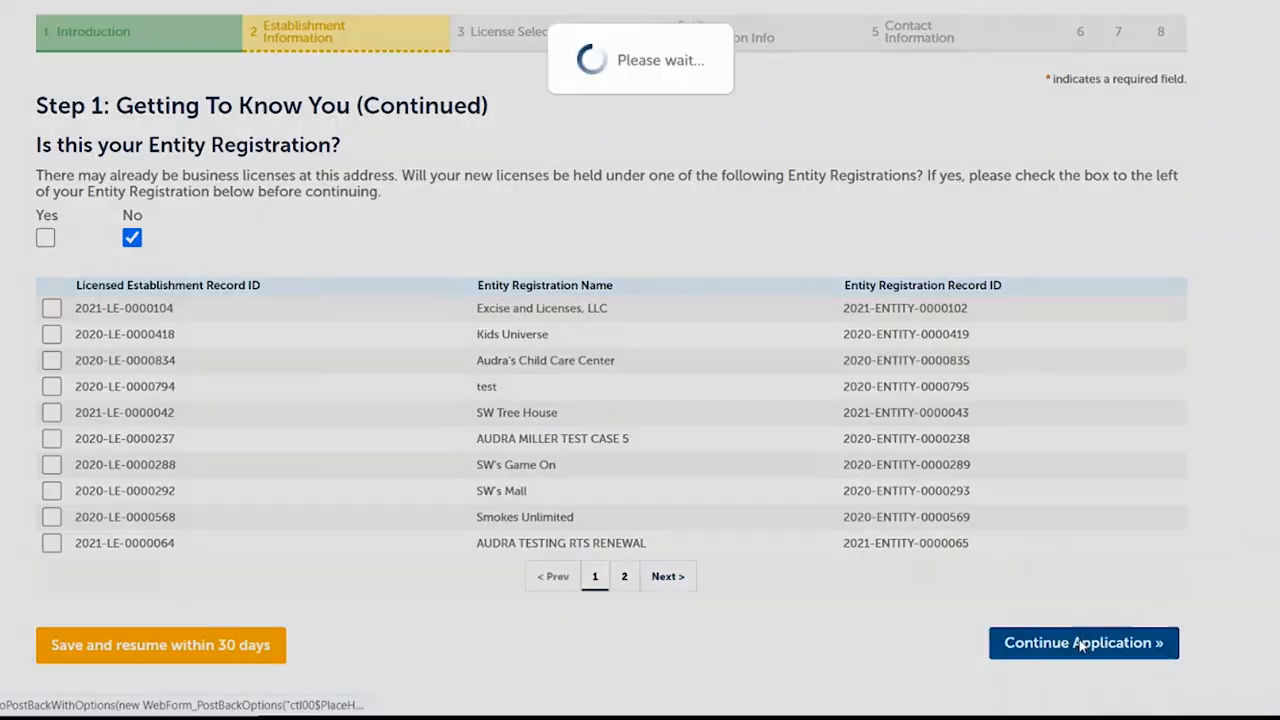
{"action": "scroll", "coordinate": [876, 381], "scroll_direction": "down", "scroll_amount": 3}
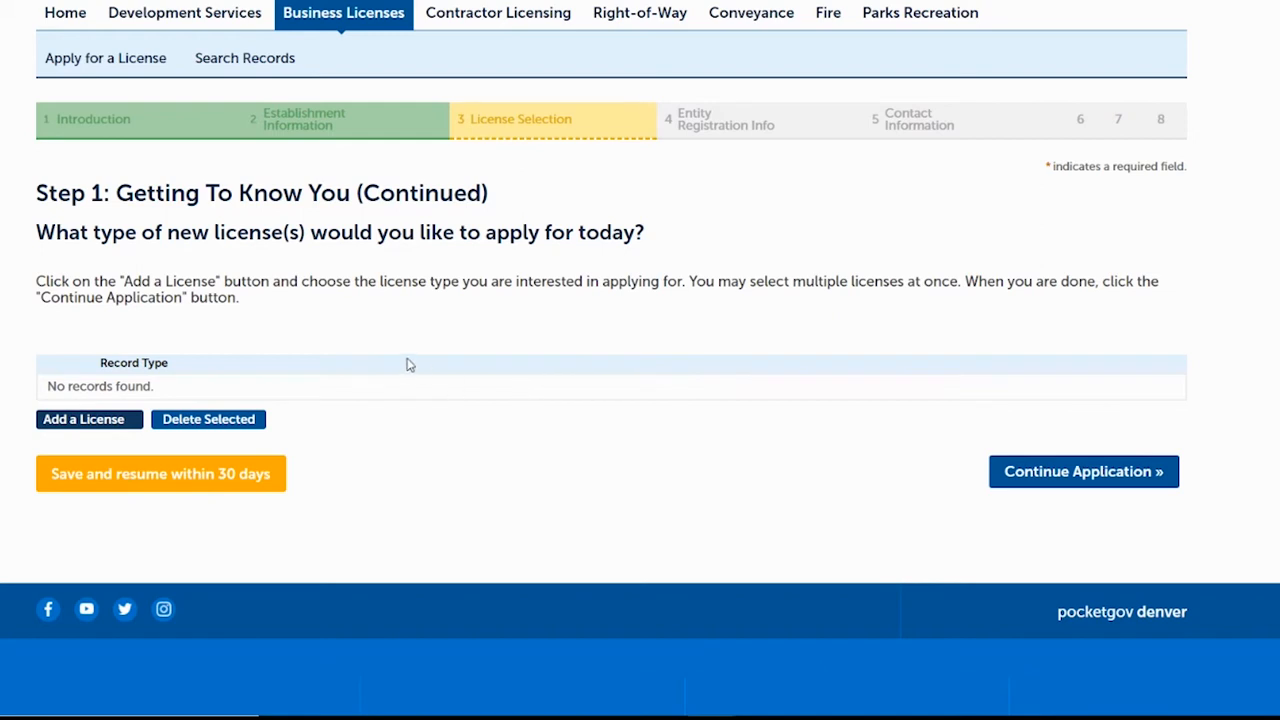
Add a Child Care Center License as the record type and continue the application.
{"action": "left_click", "coordinate": [113, 425]}
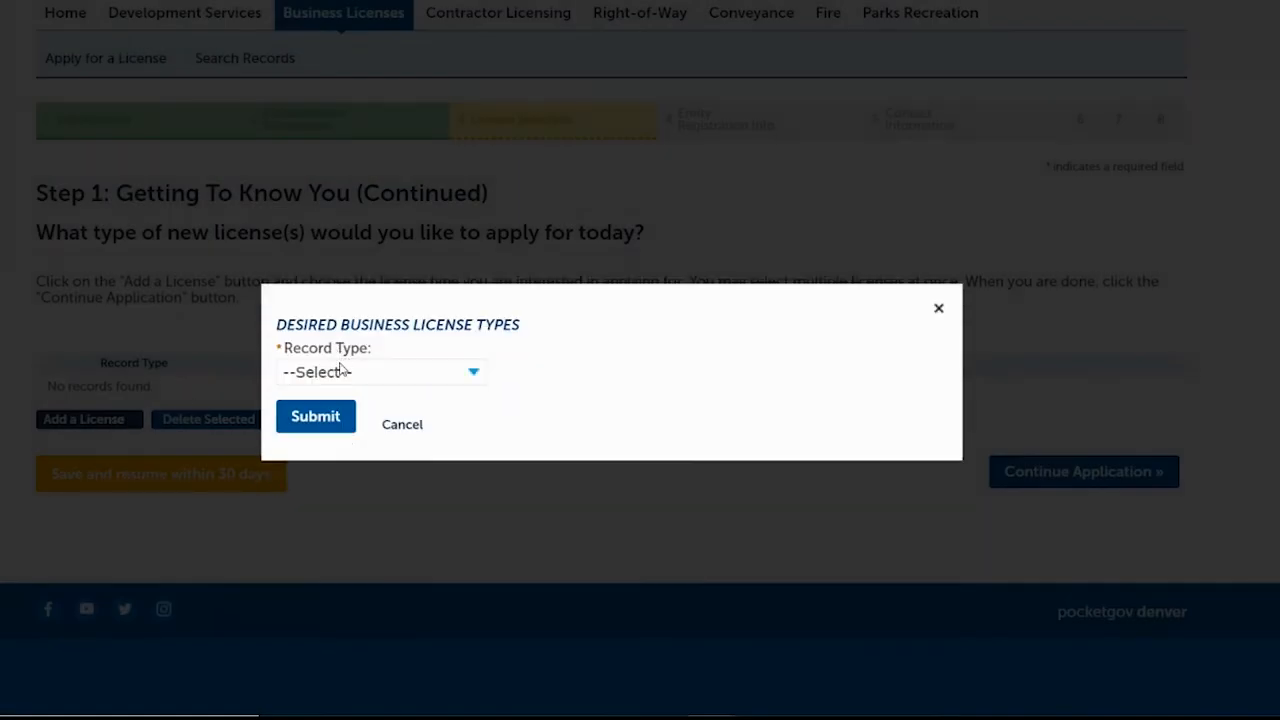
{"action": "left_click", "coordinate": [337, 374]}
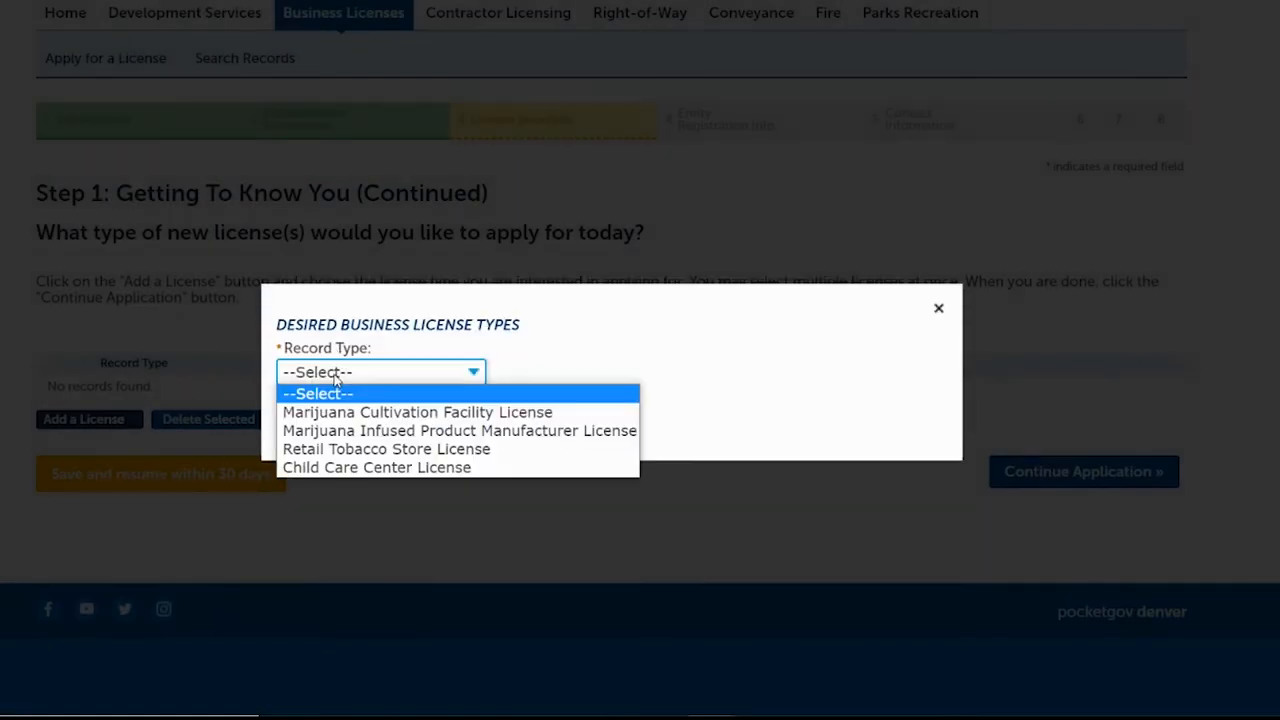
{"action": "left_click", "coordinate": [336, 468]}
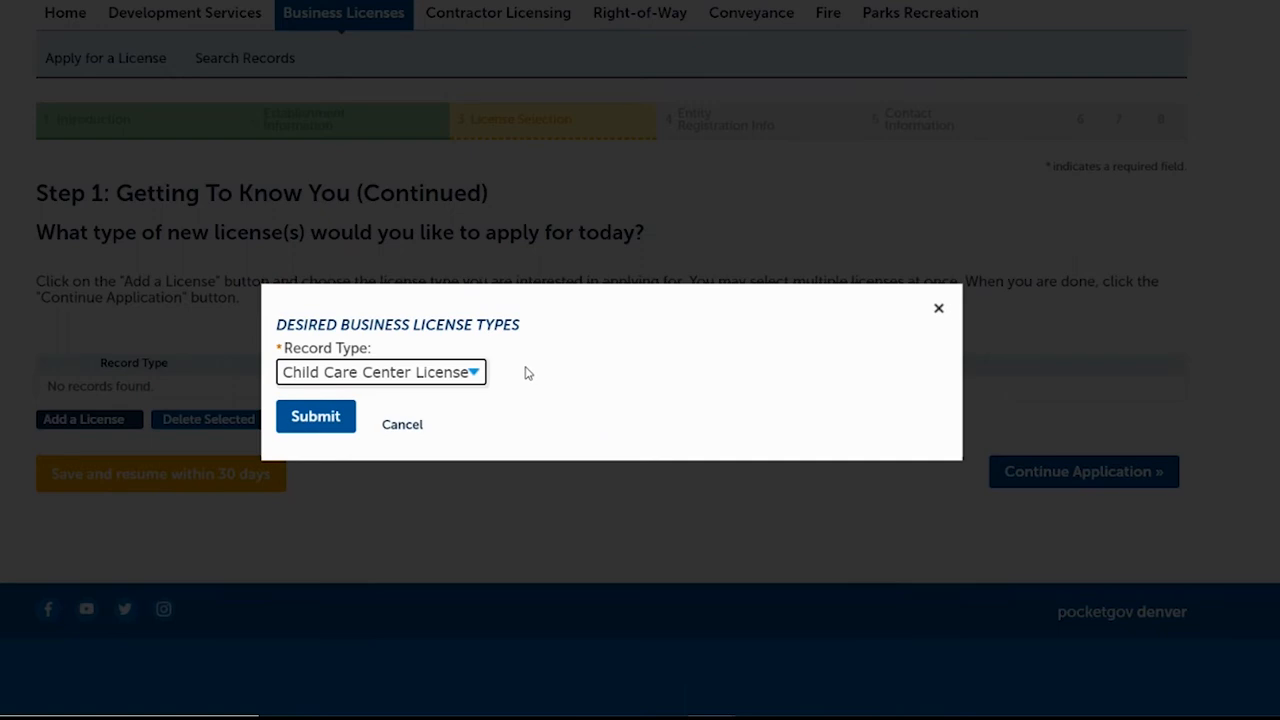
{"action": "left_click", "coordinate": [324, 416]}
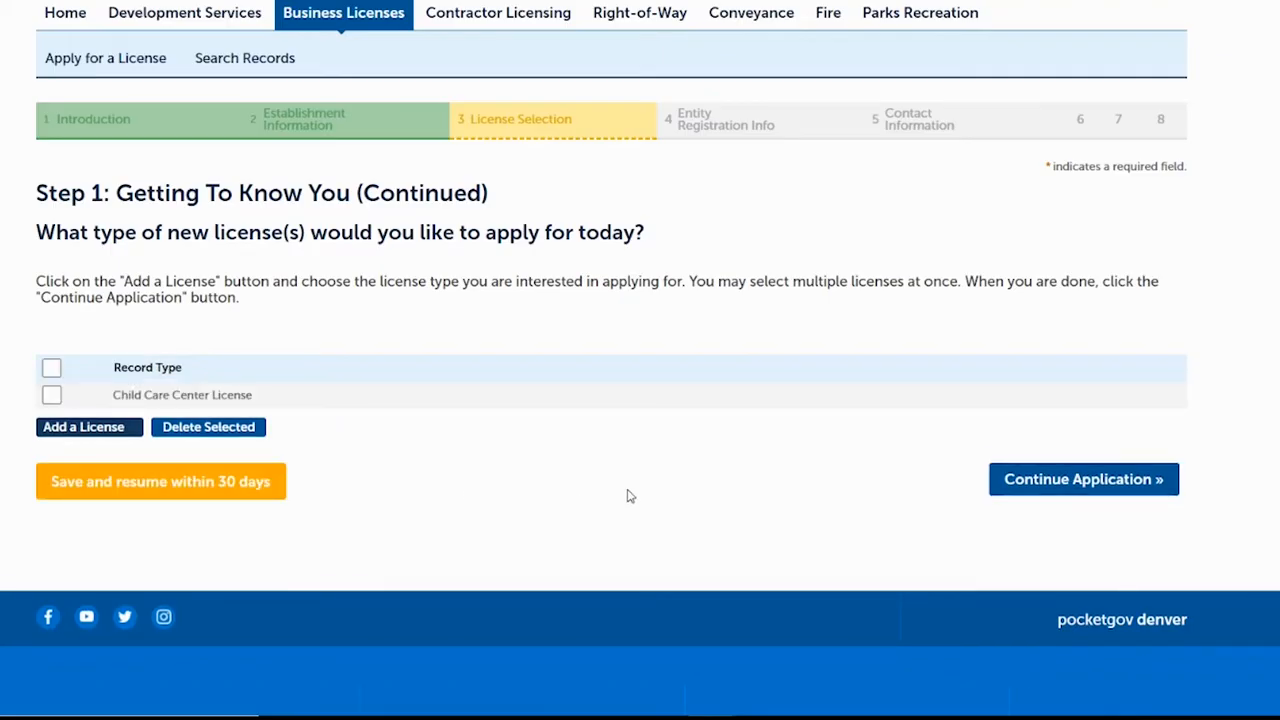
{"action": "left_click", "coordinate": [1092, 483]}
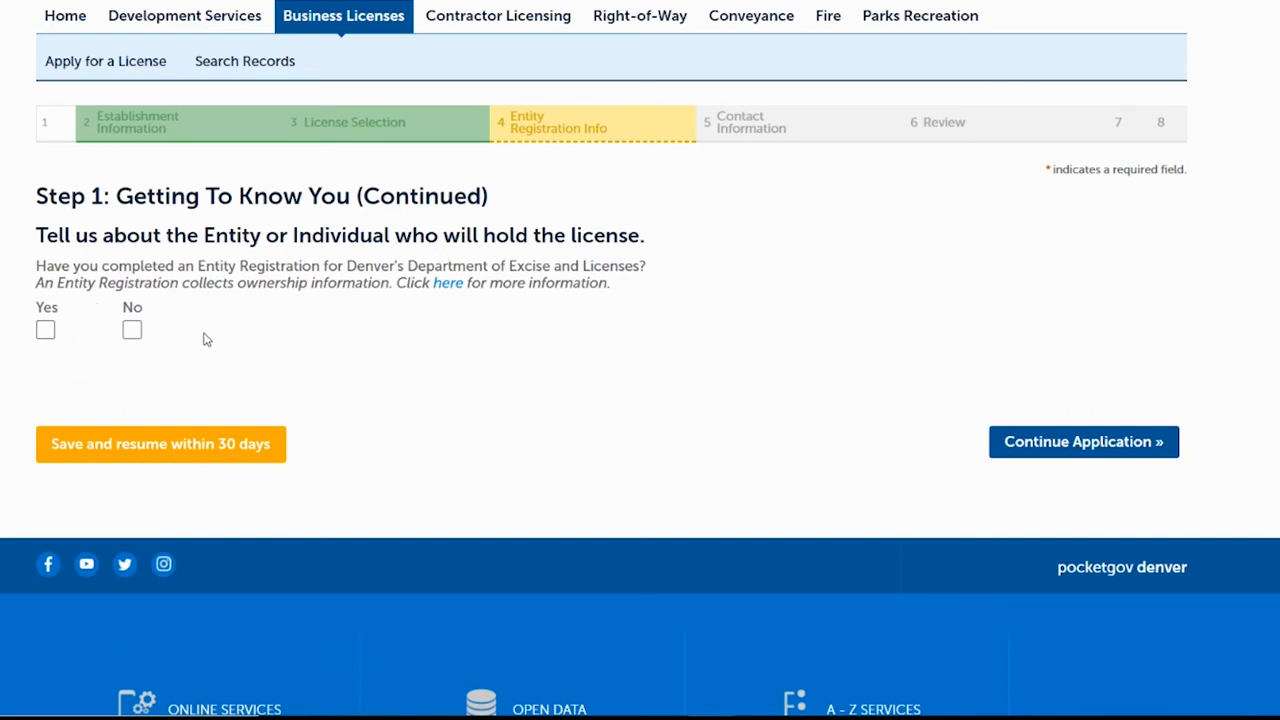
Answer No to entity registration, choose Limited Liability Company, name it 'Child Care Center', and continue.
{"action": "left_click", "coordinate": [132, 331]}
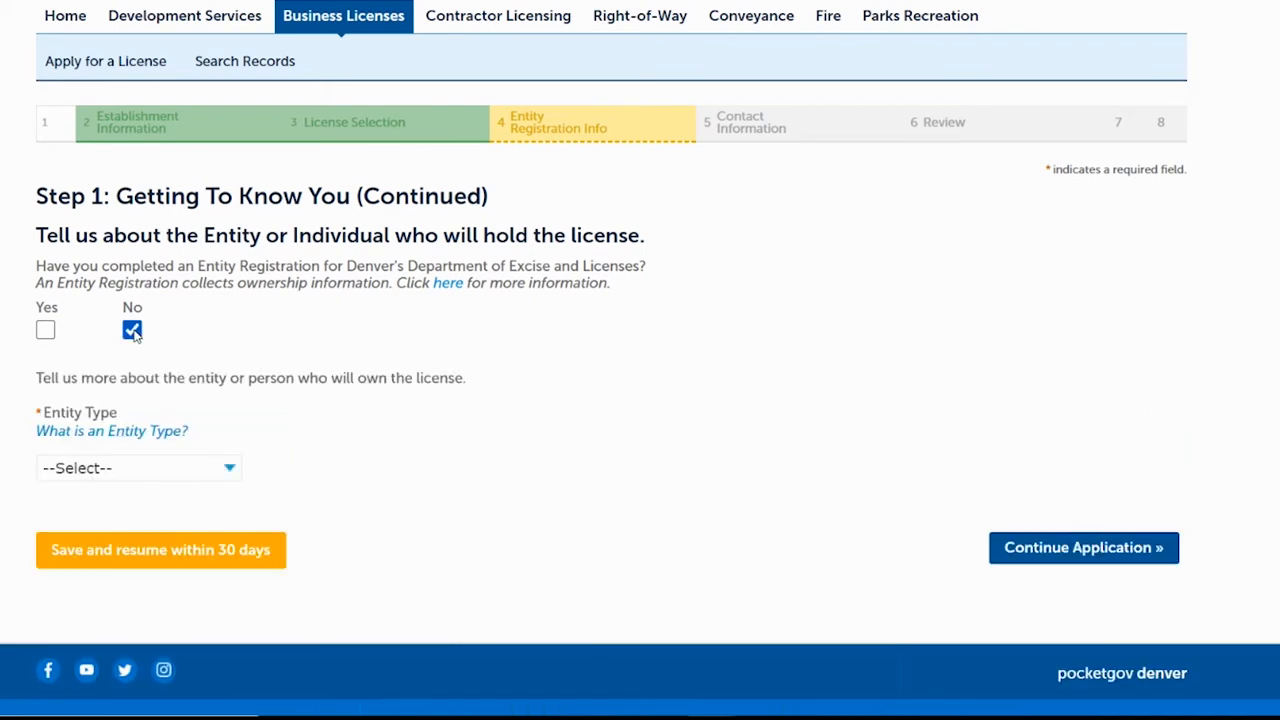
{"action": "left_click", "coordinate": [125, 477]}
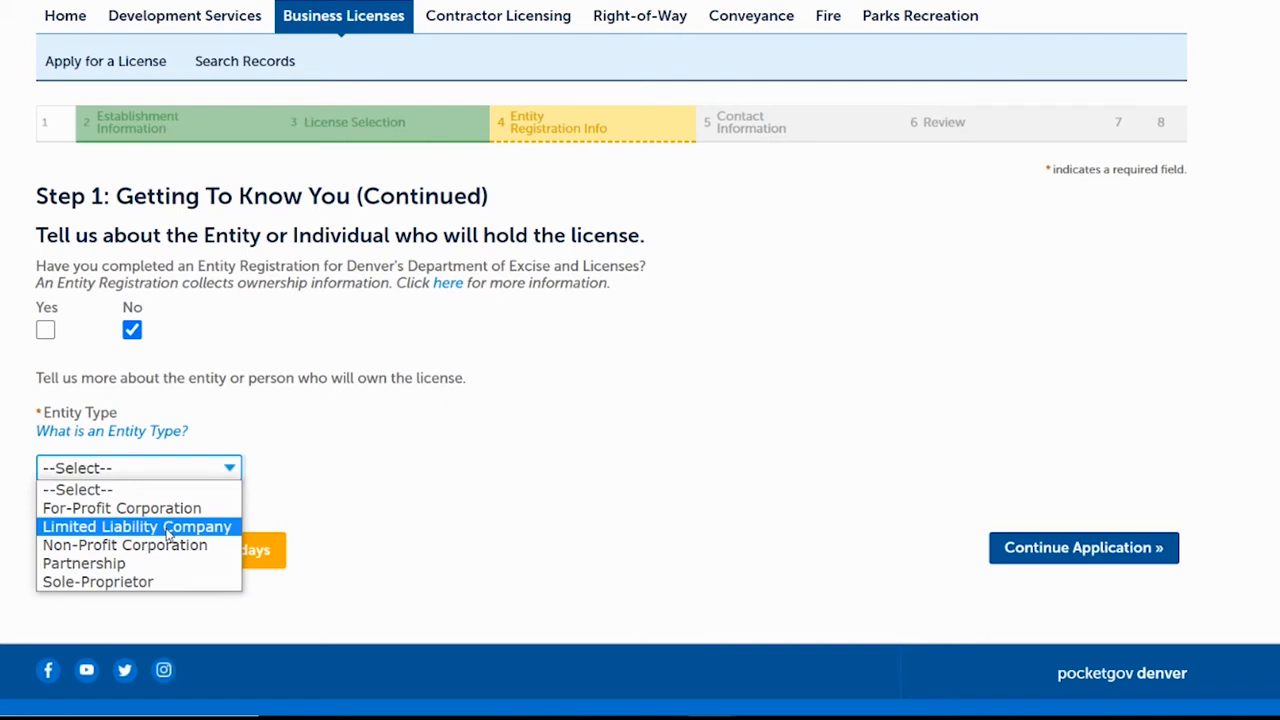
{"action": "left_click", "coordinate": [168, 527]}
{"action": "left_click", "coordinate": [156, 526]}
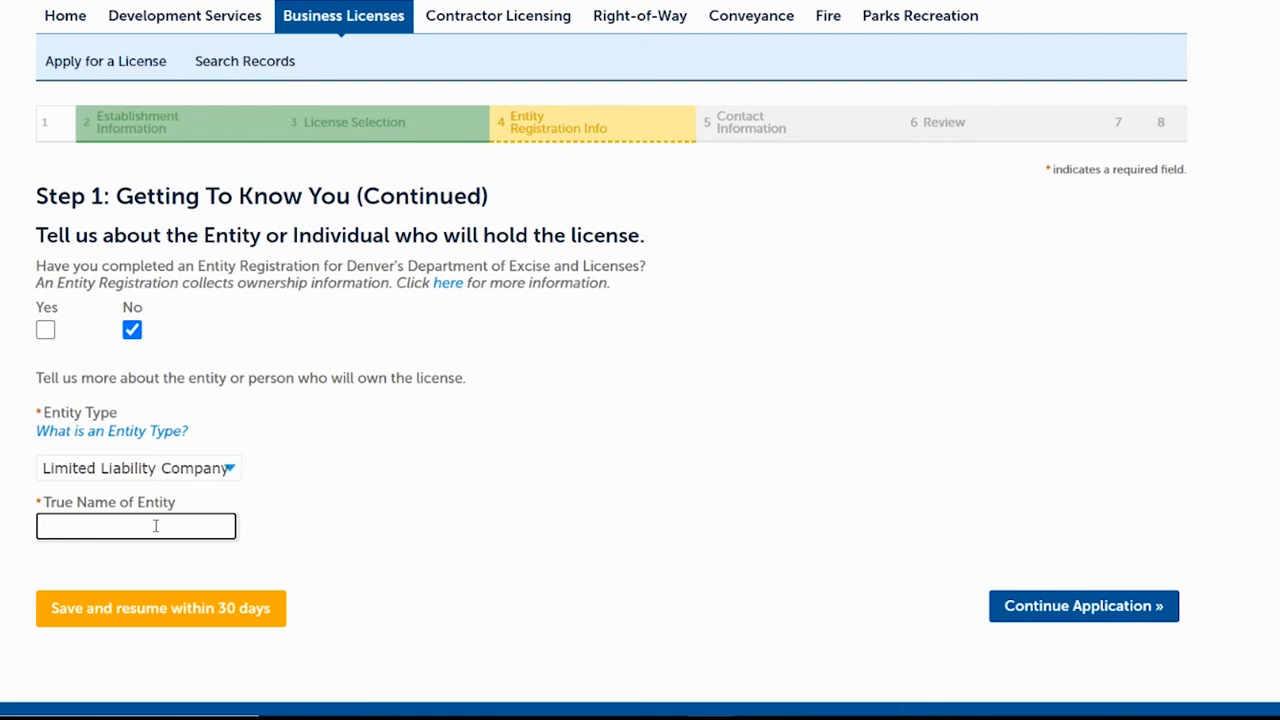
{"action": "type", "text": "Child Care Center"}
{"action": "left_click", "coordinate": [1037, 610]}
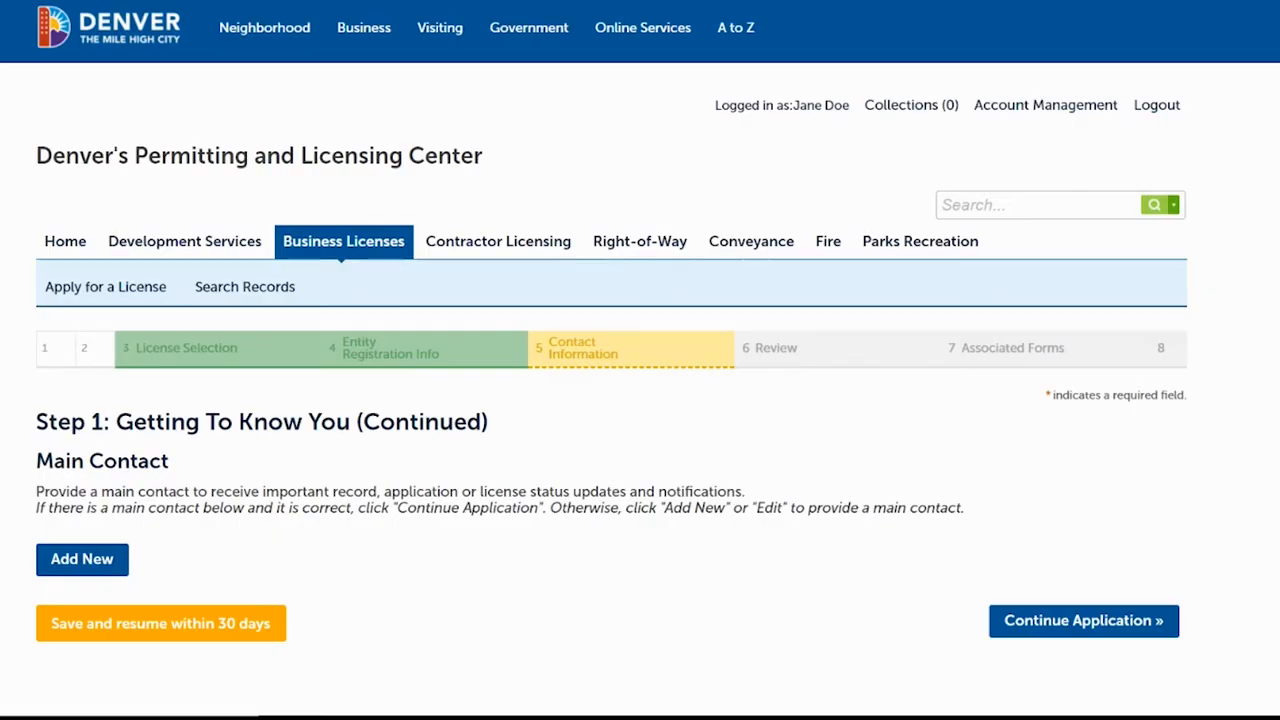
Add a new main contact with the contact's first name, last name and e-mail, and save.
{"action": "scroll", "coordinate": [735, 468], "scroll_direction": "down", "scroll_amount": 3}
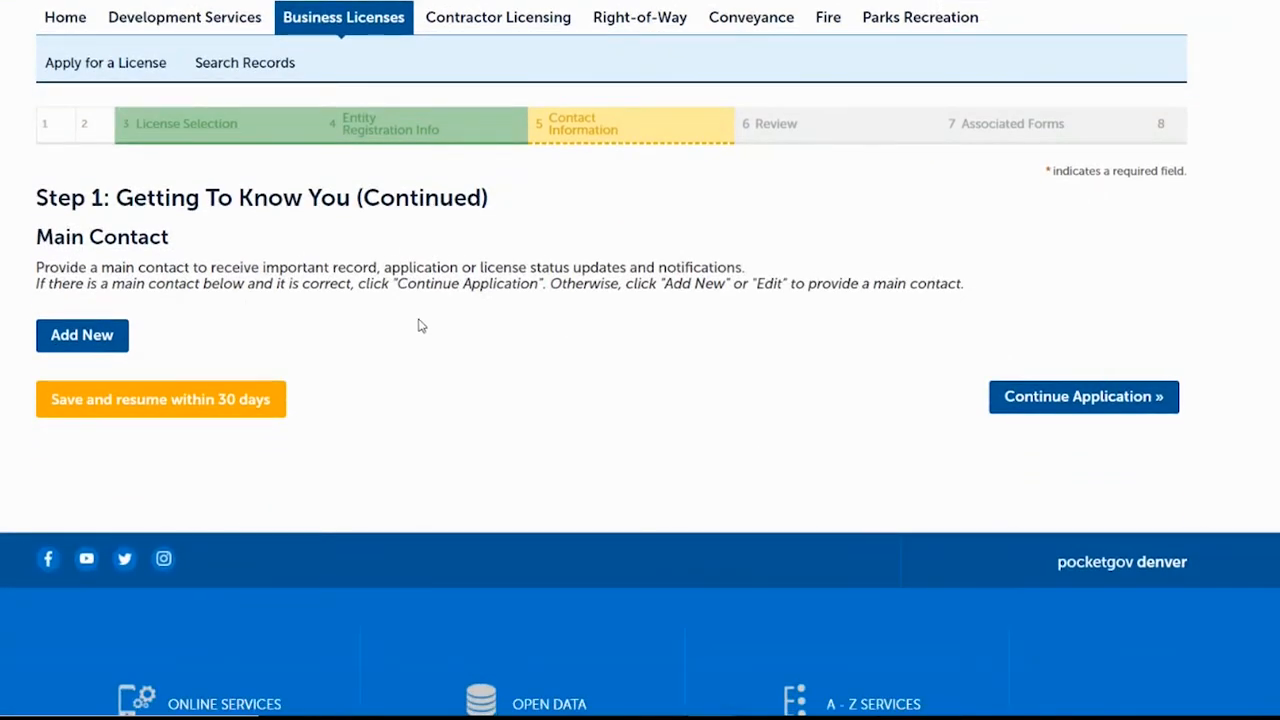
{"action": "left_click", "coordinate": [97, 338]}
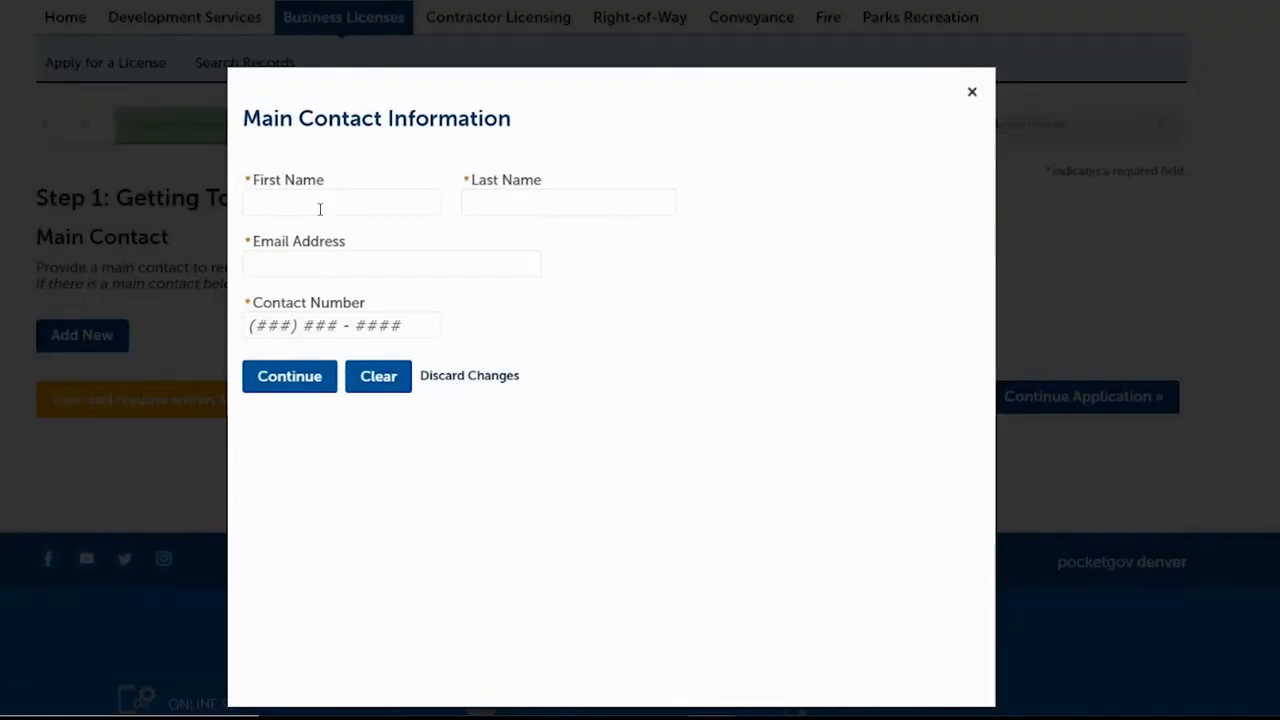
{"action": "left_click", "coordinate": [320, 209]}
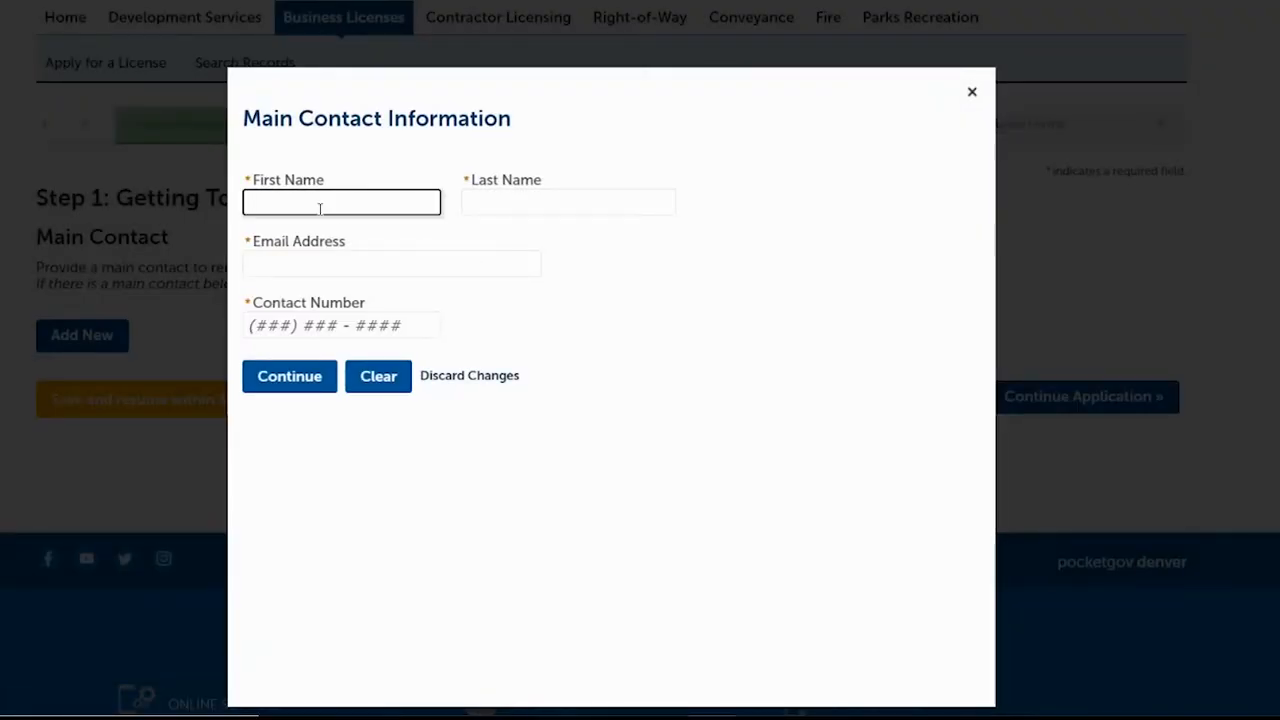
{"action": "type", "text": "Jane"}
{"action": "key", "text": "Tab"}
{"action": "type", "text": "Doe"}
{"action": "key", "text": "Tab"}
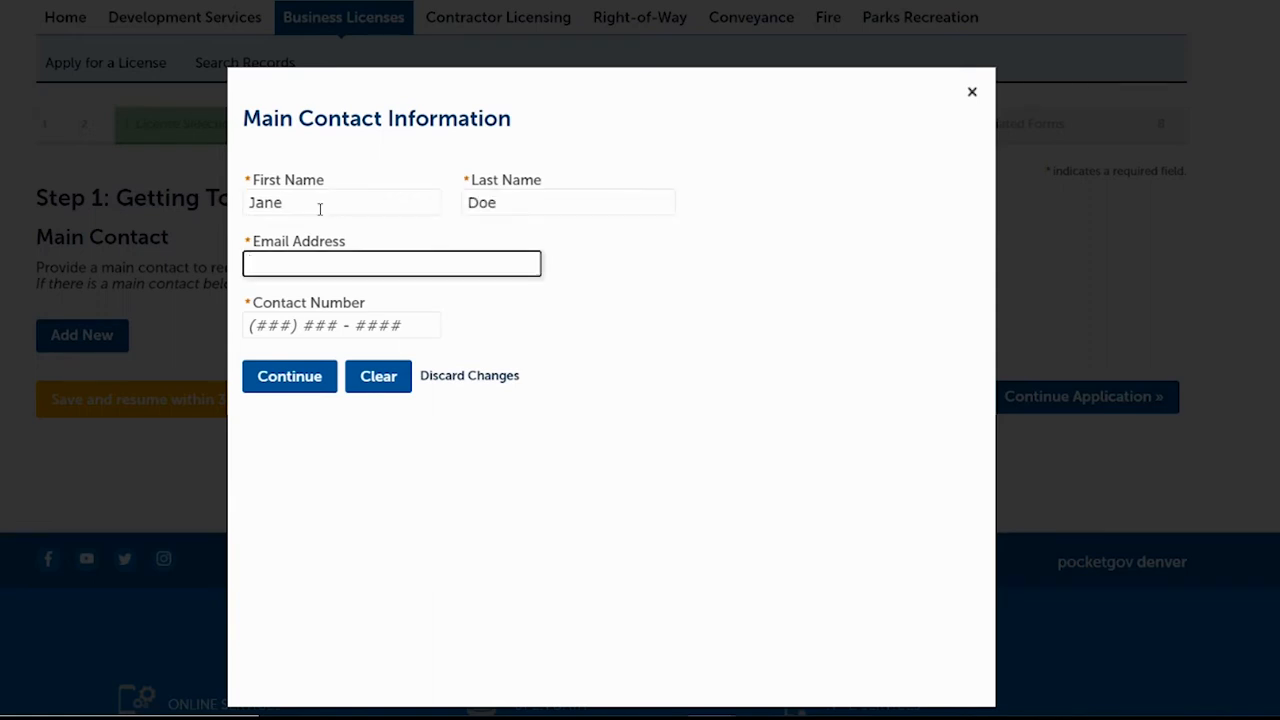
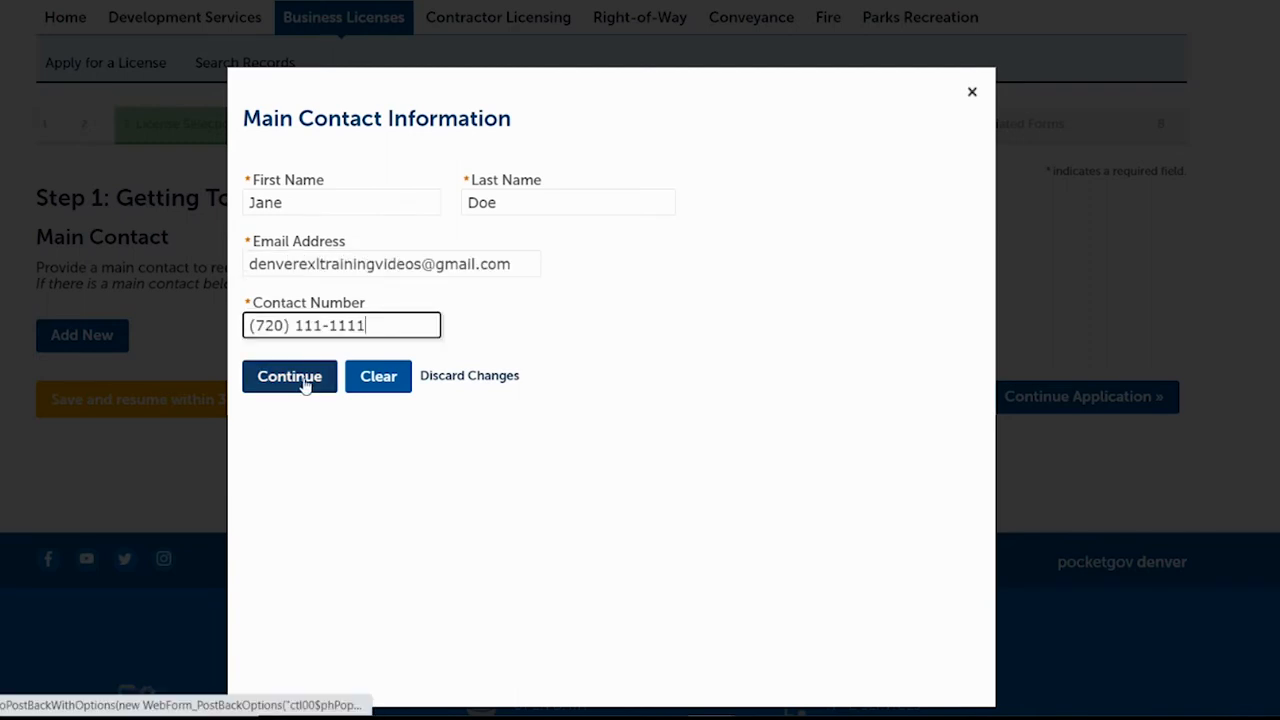
{"action": "left_click", "coordinate": [305, 383]}
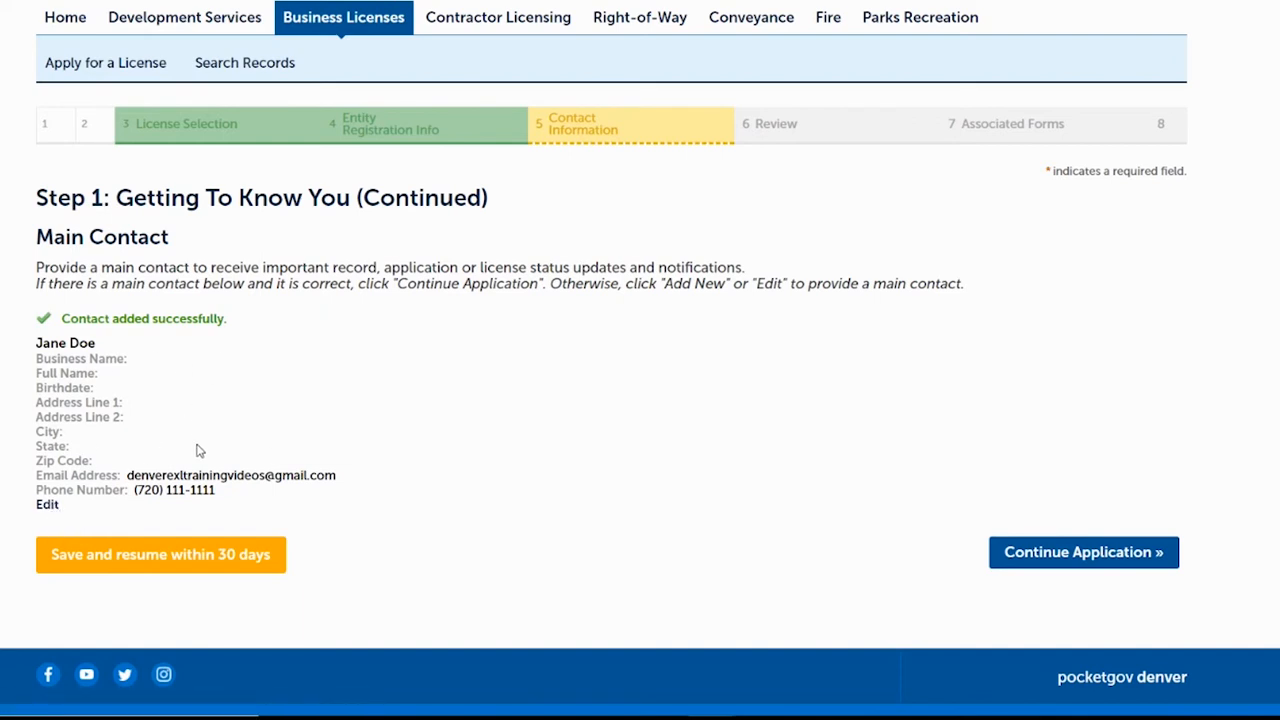
Start a new mailing address with the recipient's name and both street address lines.
{"action": "left_click", "coordinate": [1060, 556]}
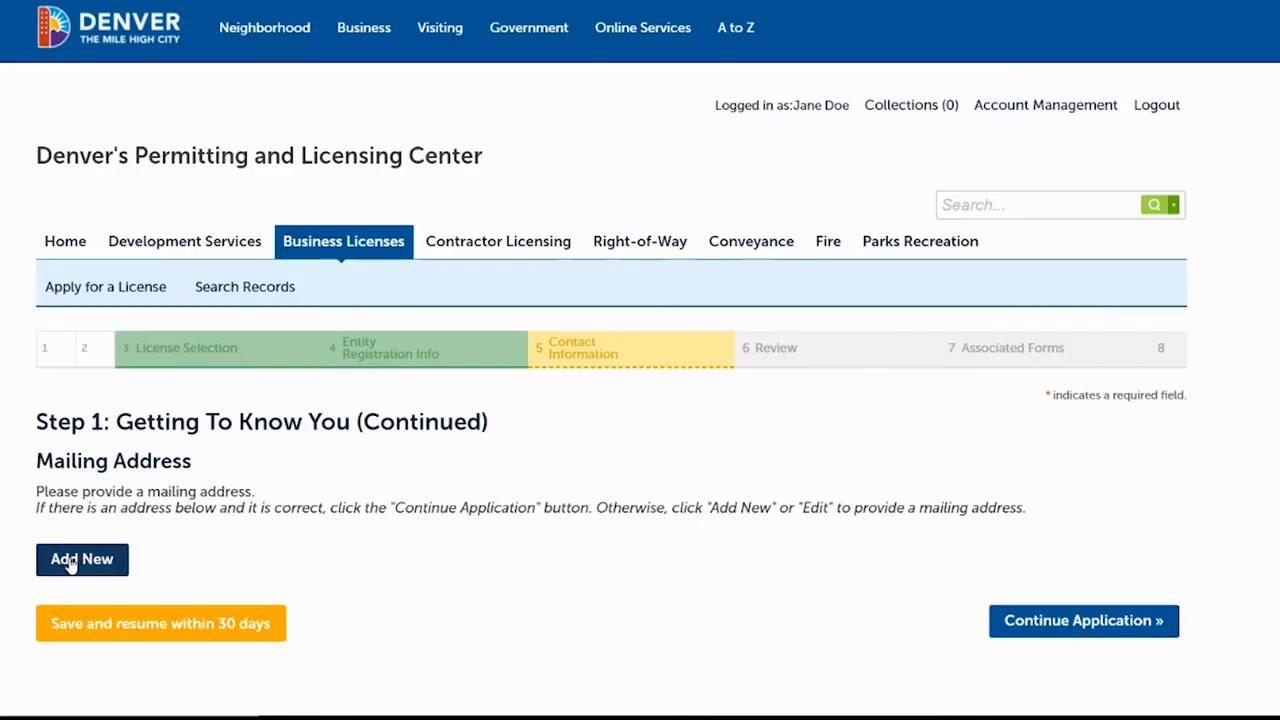
{"action": "left_click", "coordinate": [74, 566]}
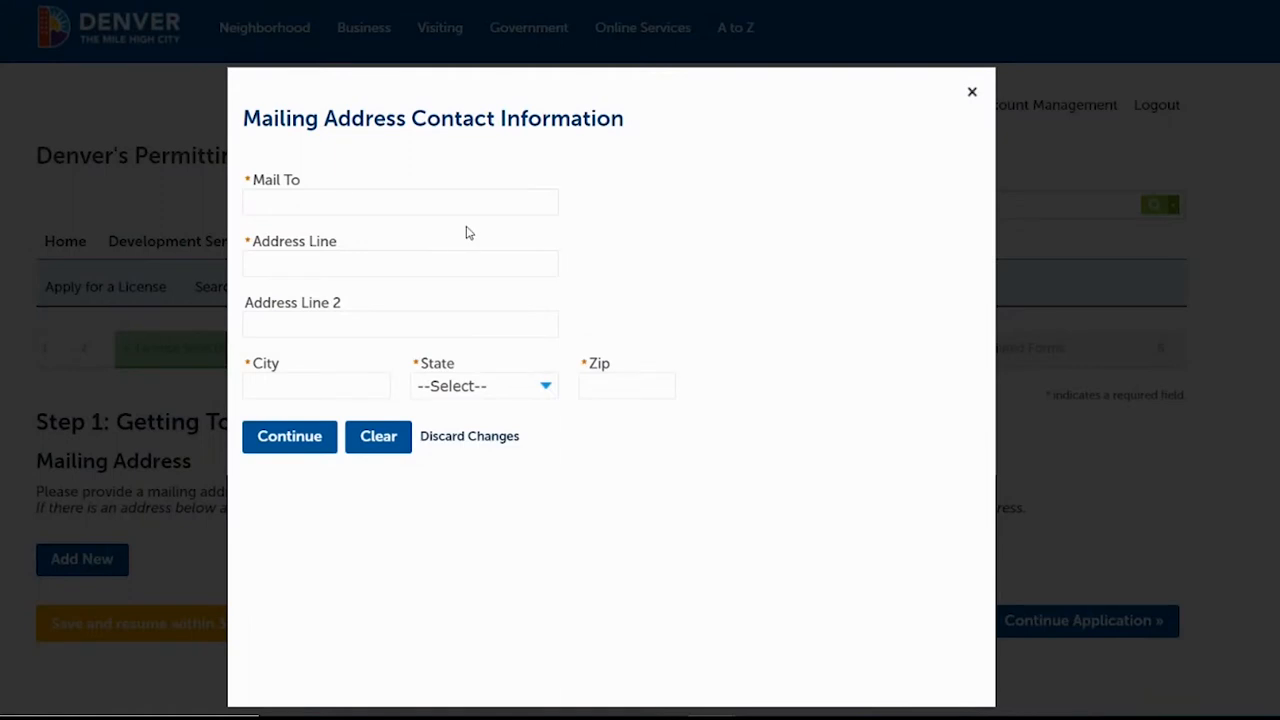
{"action": "left_click", "coordinate": [426, 205]}
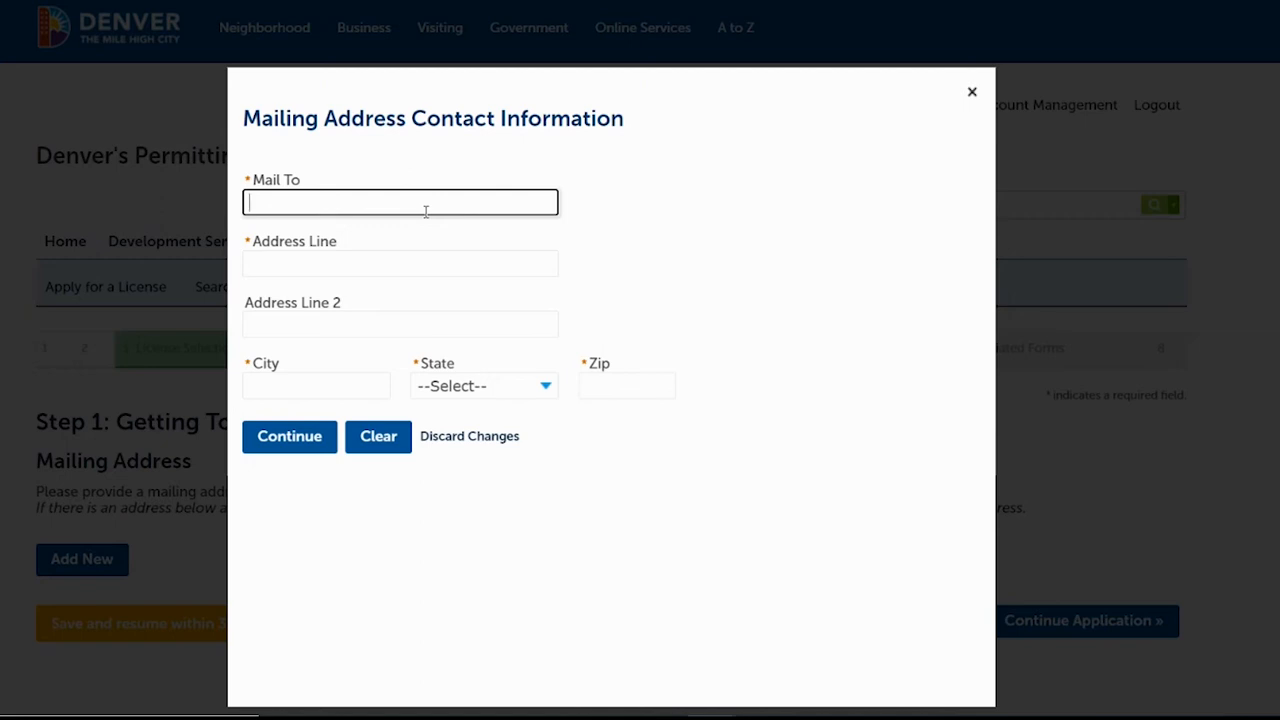
{"action": "type", "text": "Jane Doe"}
{"action": "key", "text": "Tab"}
{"action": "type", "text": "201 W Colfax Ave"}
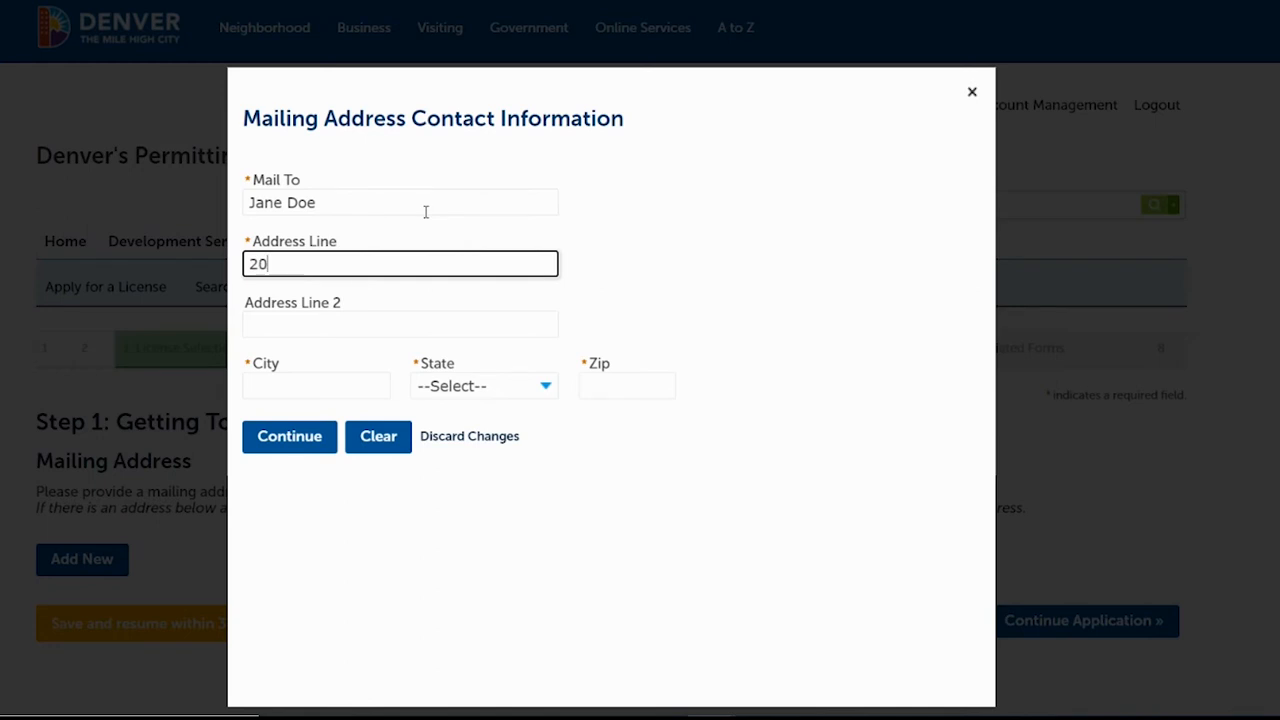
{"action": "key", "text": "Tab"}
{"action": "type", "text": "Dep"}
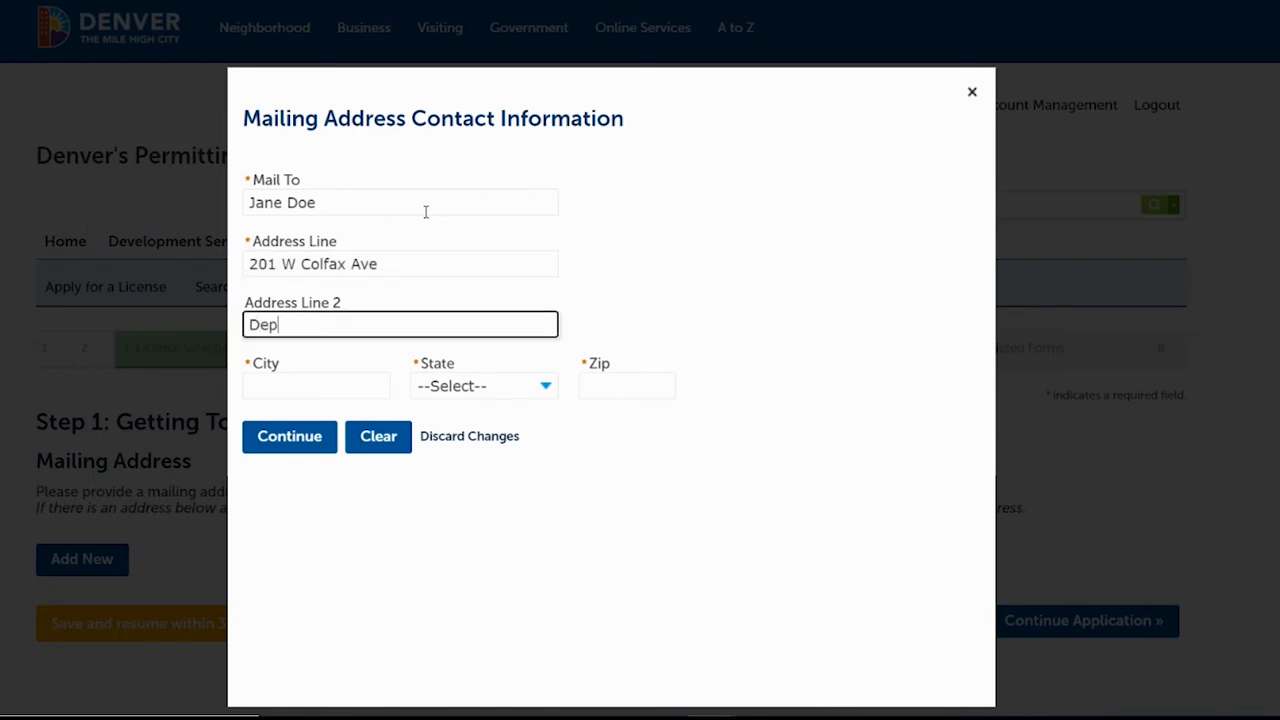
{"action": "type", "text": "t. 206"}
Fill in the city, state and zip code, save the mailing address, and continue.
{"action": "left_click", "coordinate": [317, 392]}
{"action": "type", "text": "Denver"}
{"action": "key", "text": "Tab"}
{"action": "type", "text": "co"}
{"action": "key", "text": "Tab"}
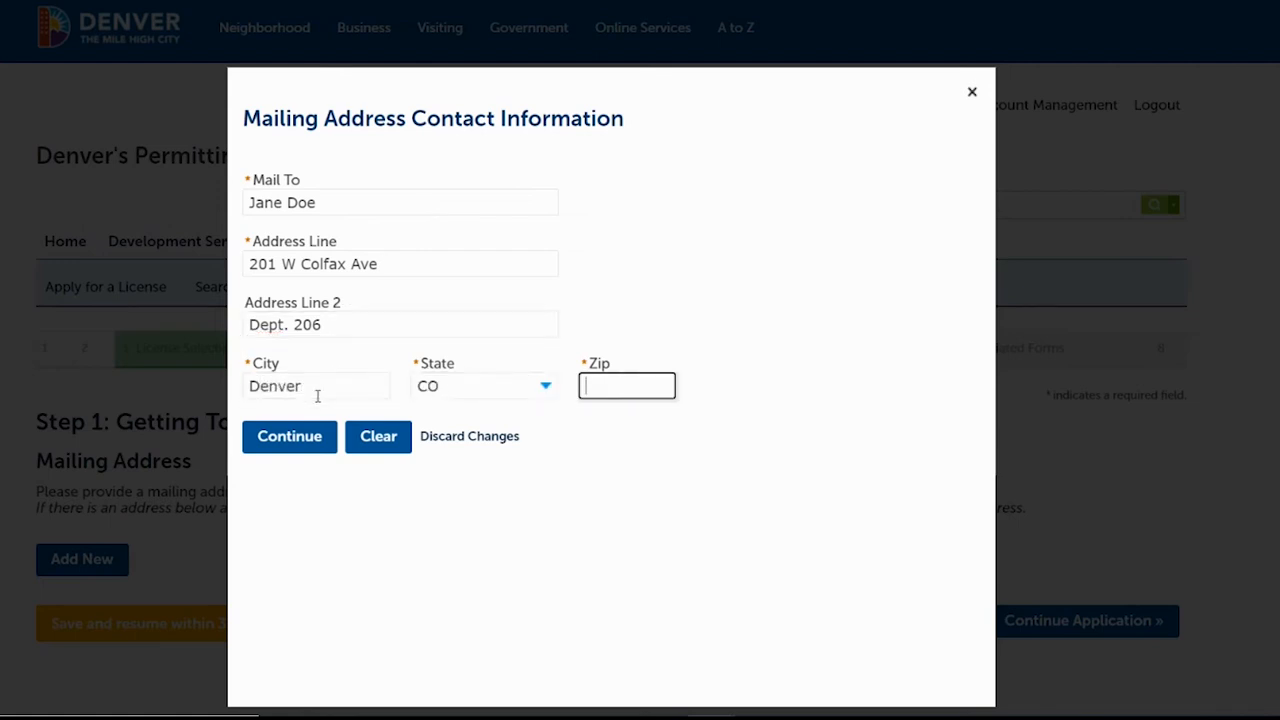
{"action": "type", "text": "80202-"}
{"action": "left_click", "coordinate": [294, 442]}
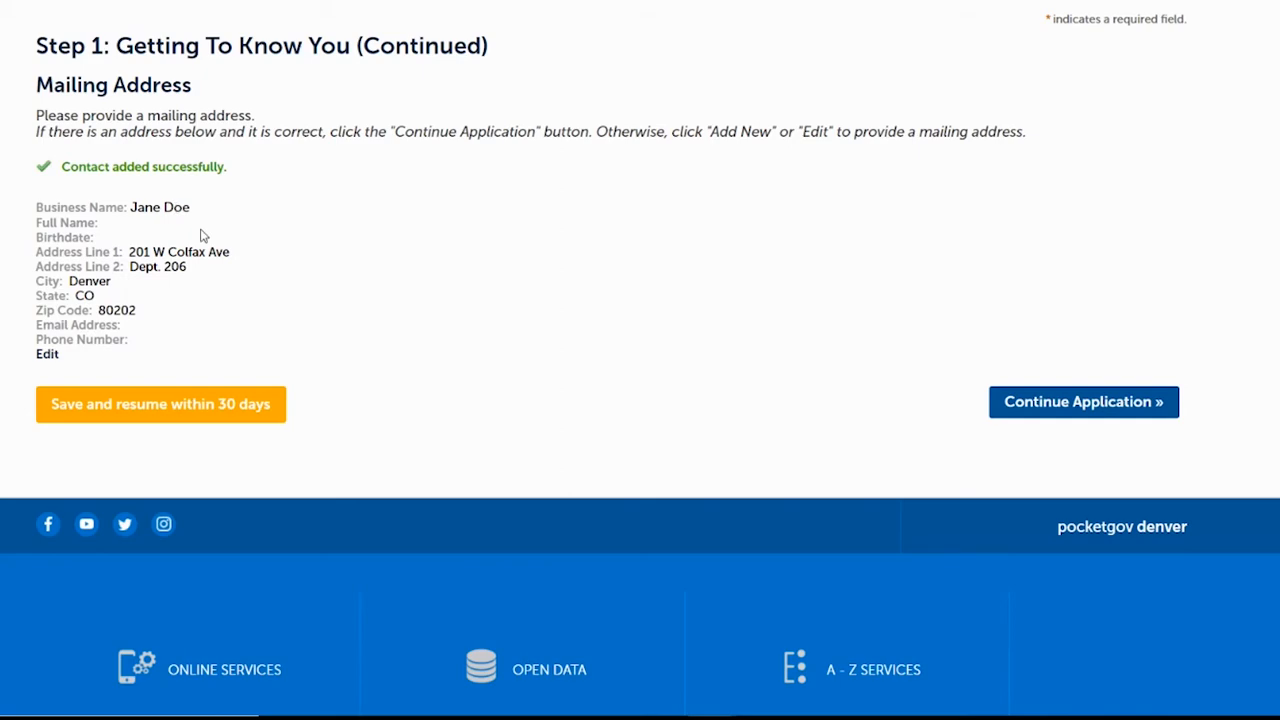
{"action": "left_click", "coordinate": [1070, 403]}
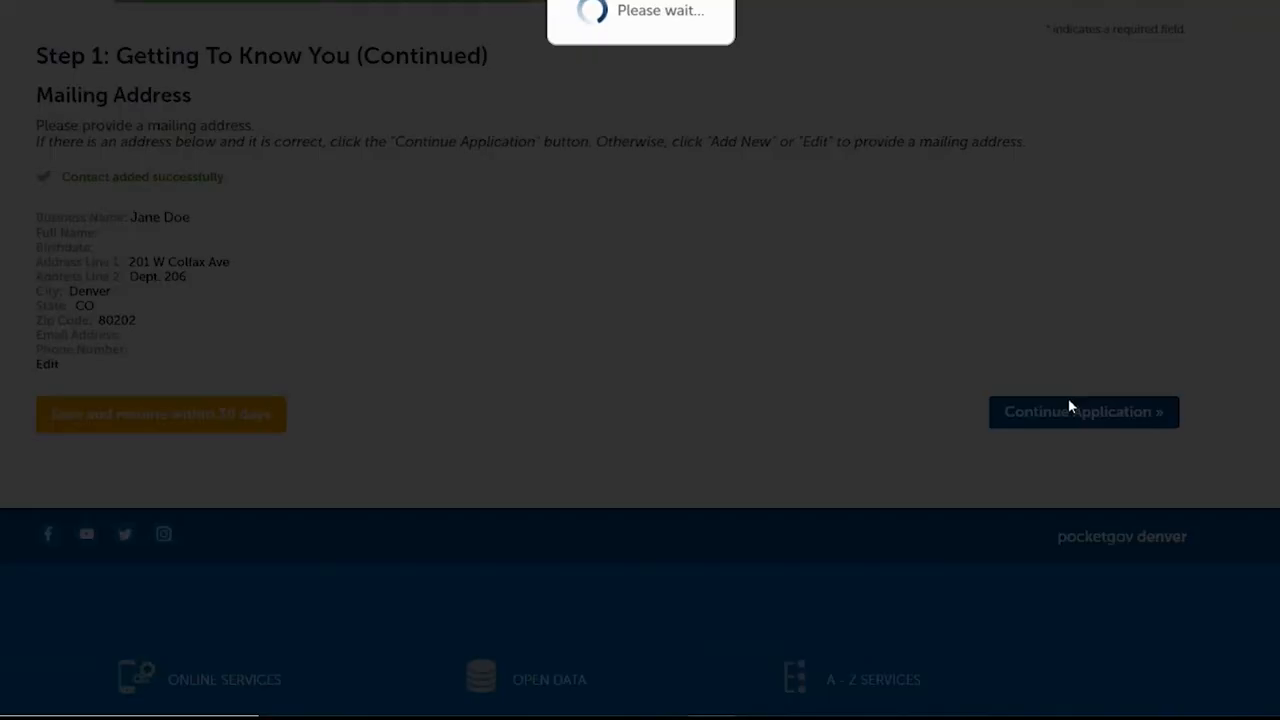
Scroll down the Optional Email Notification Recipient page without adding any recipient.
{"action": "scroll", "coordinate": [640, 400], "scroll_direction": "down", "scroll_amount": 2}
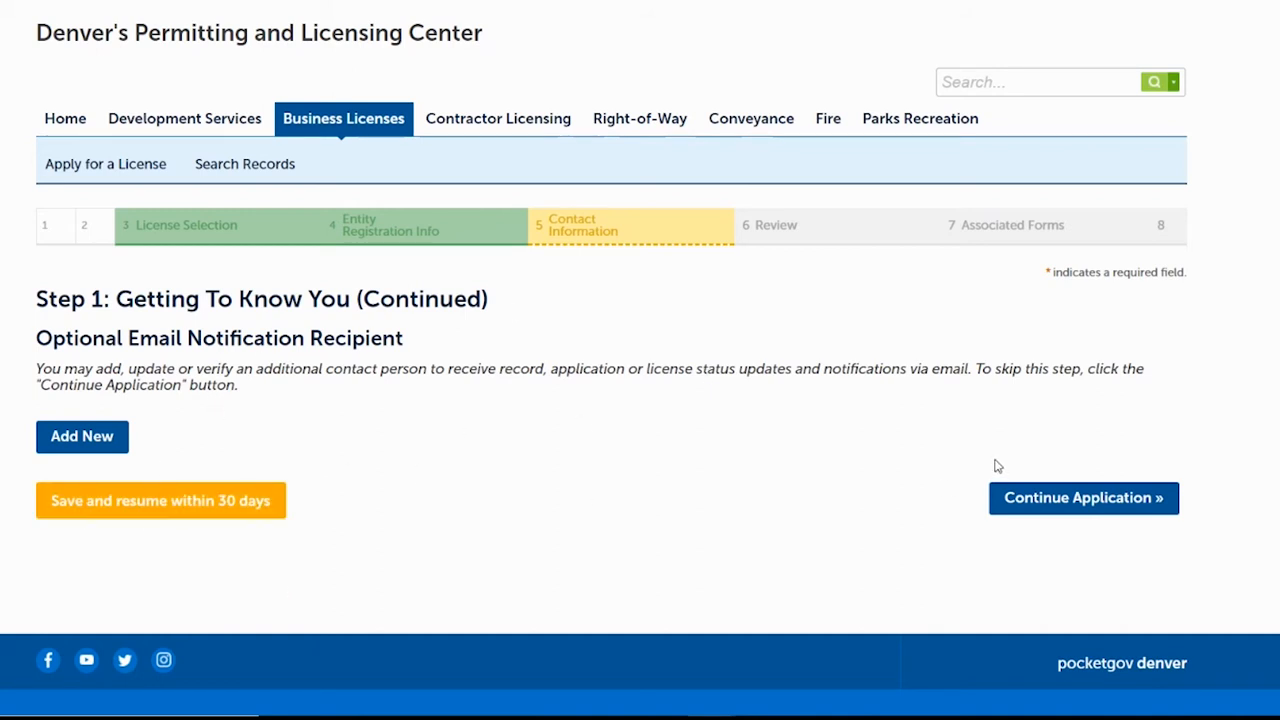
Skip the optional e-mail recipient and scroll through the application review summary.
{"action": "left_click", "coordinate": [1101, 503]}
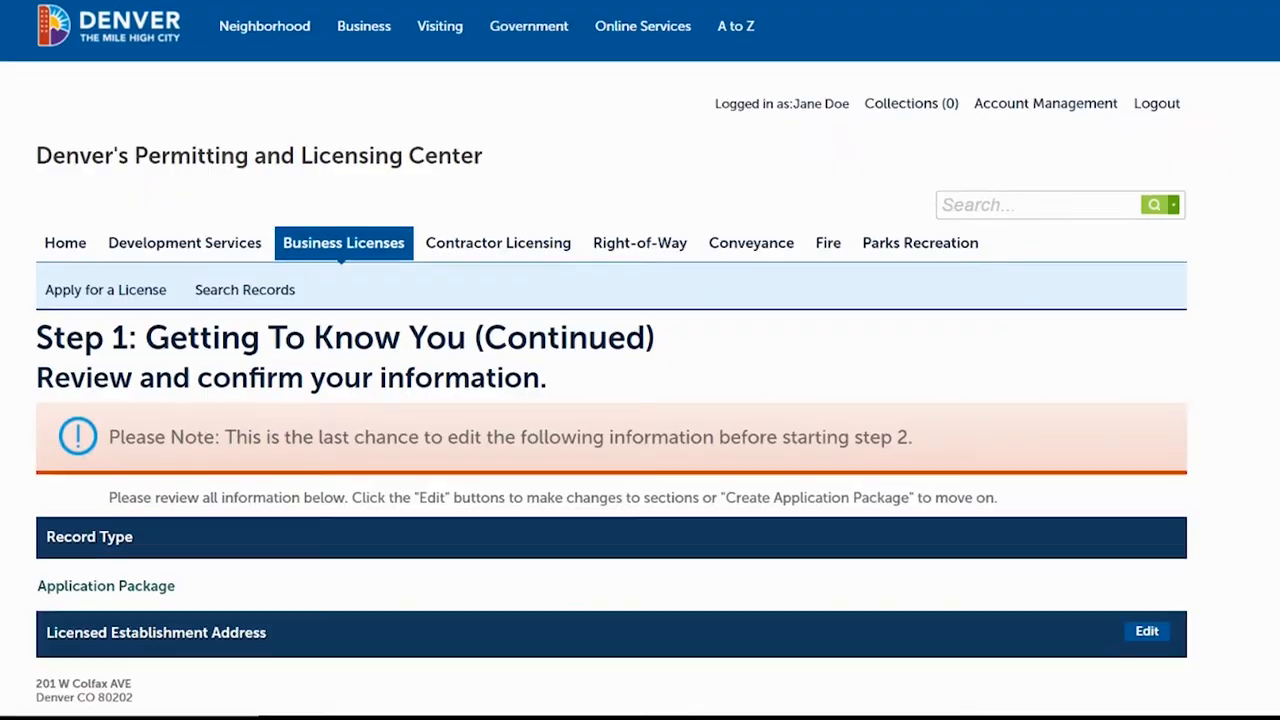
{"action": "scroll", "coordinate": [1101, 503], "scroll_direction": "down", "scroll_amount": 5}
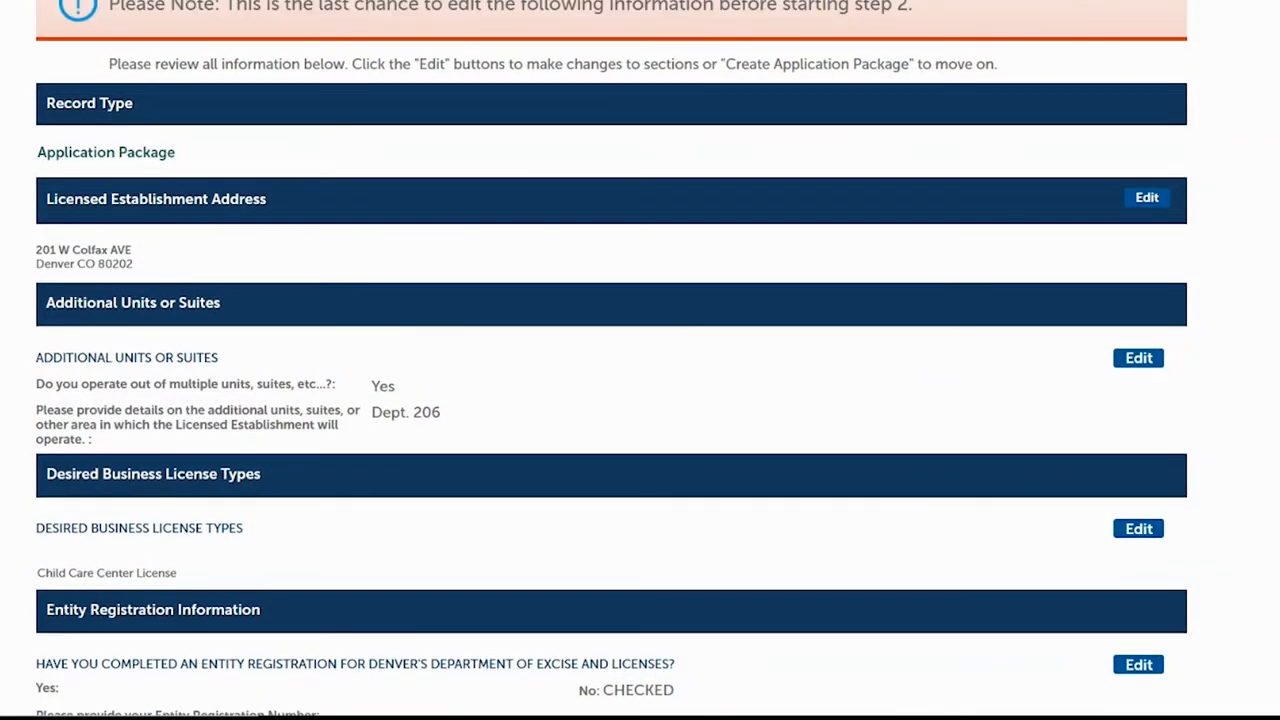
{"action": "scroll", "coordinate": [612, 360], "scroll_direction": "down", "scroll_amount": 2}
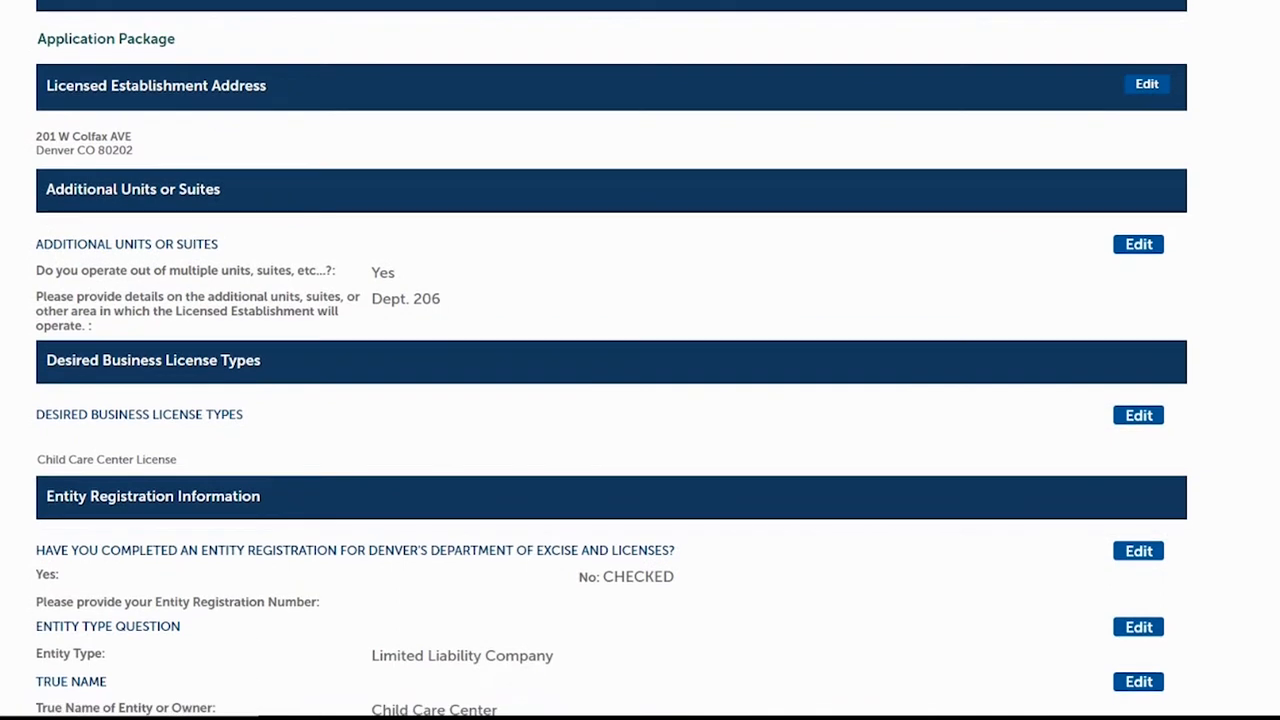
{"action": "scroll", "coordinate": [672, 200], "scroll_direction": "down", "scroll_amount": 1}
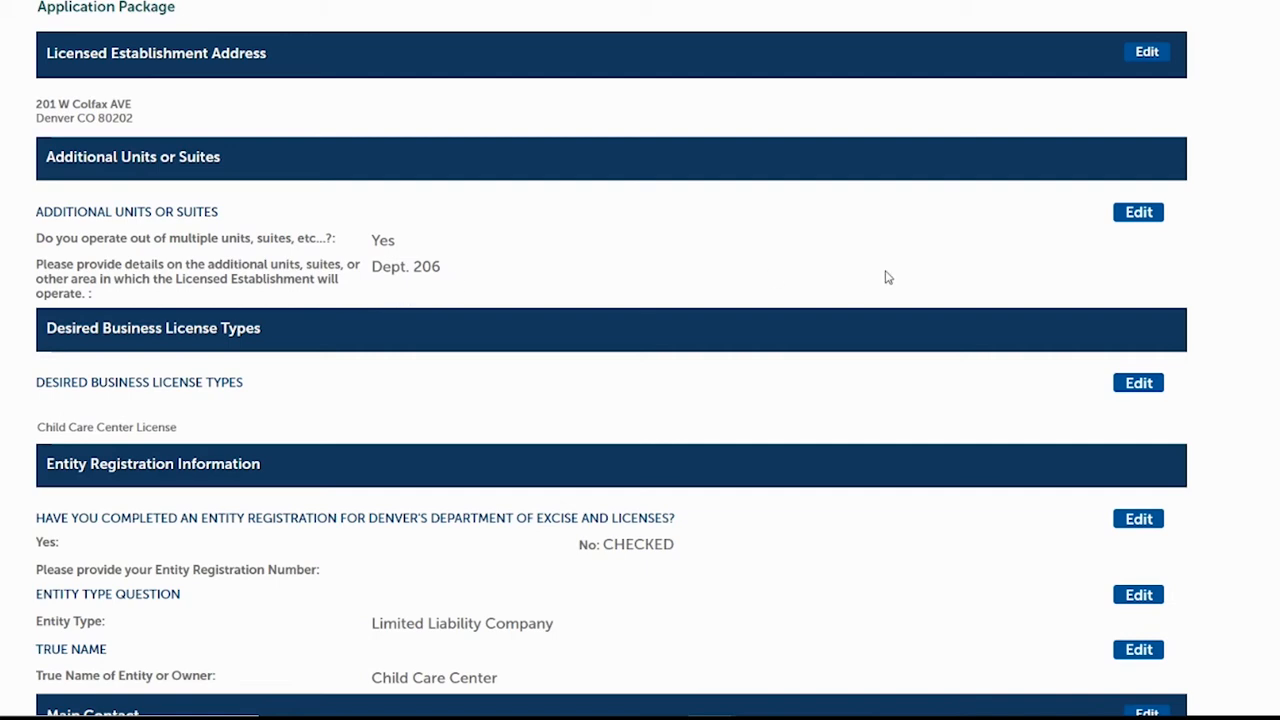
{"action": "scroll", "coordinate": [611, 360], "scroll_direction": "down", "scroll_amount": 4}
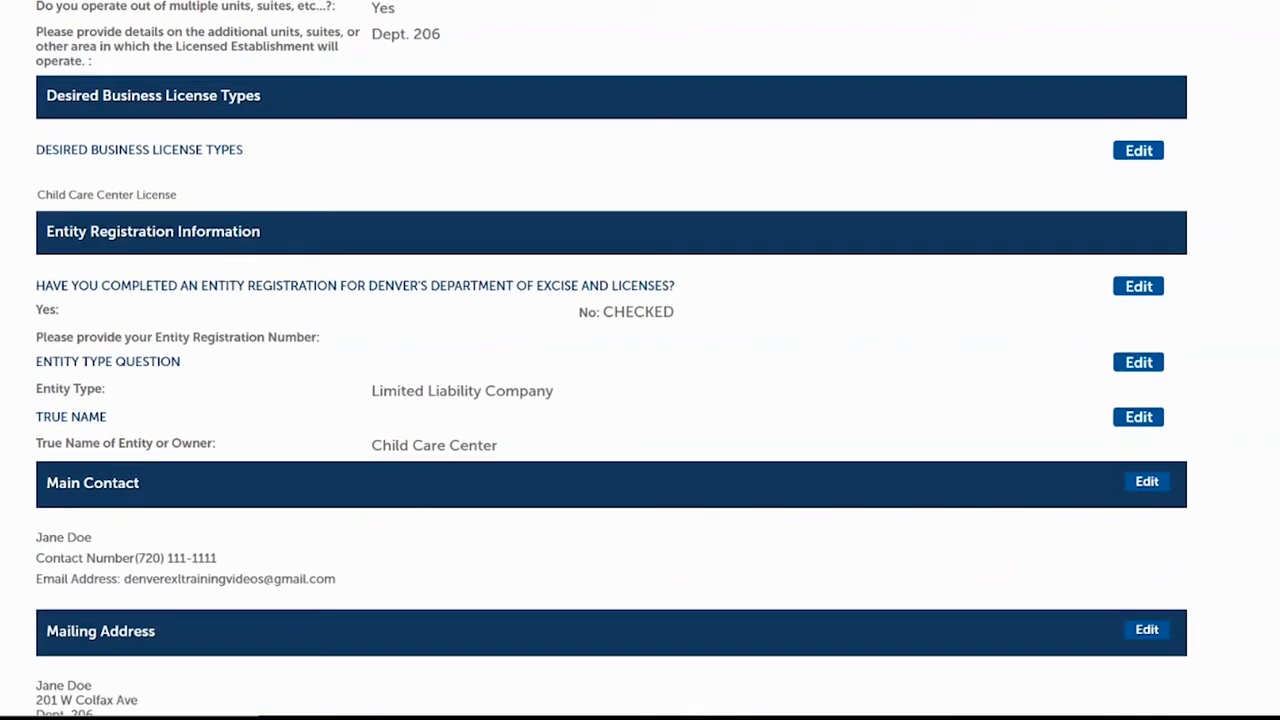
{"action": "scroll", "coordinate": [611, 360], "scroll_direction": "down", "scroll_amount": 1}
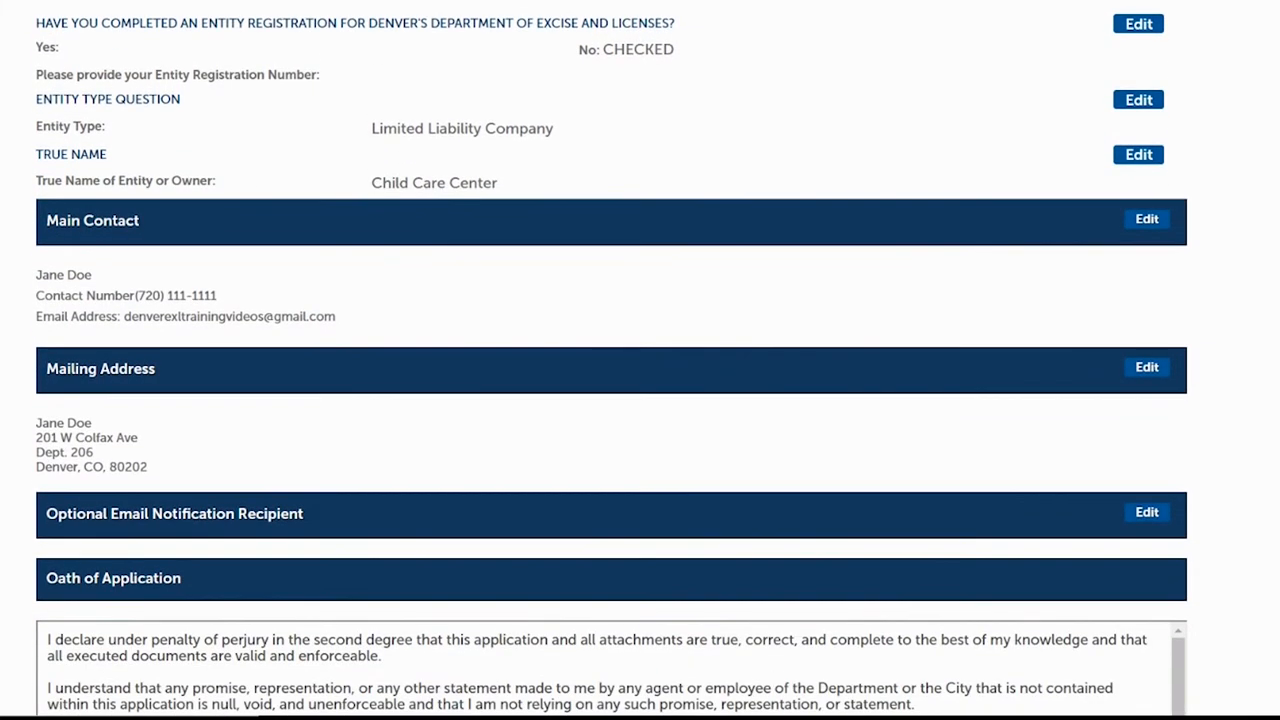
{"action": "scroll", "coordinate": [611, 360], "scroll_direction": "down", "scroll_amount": 1}
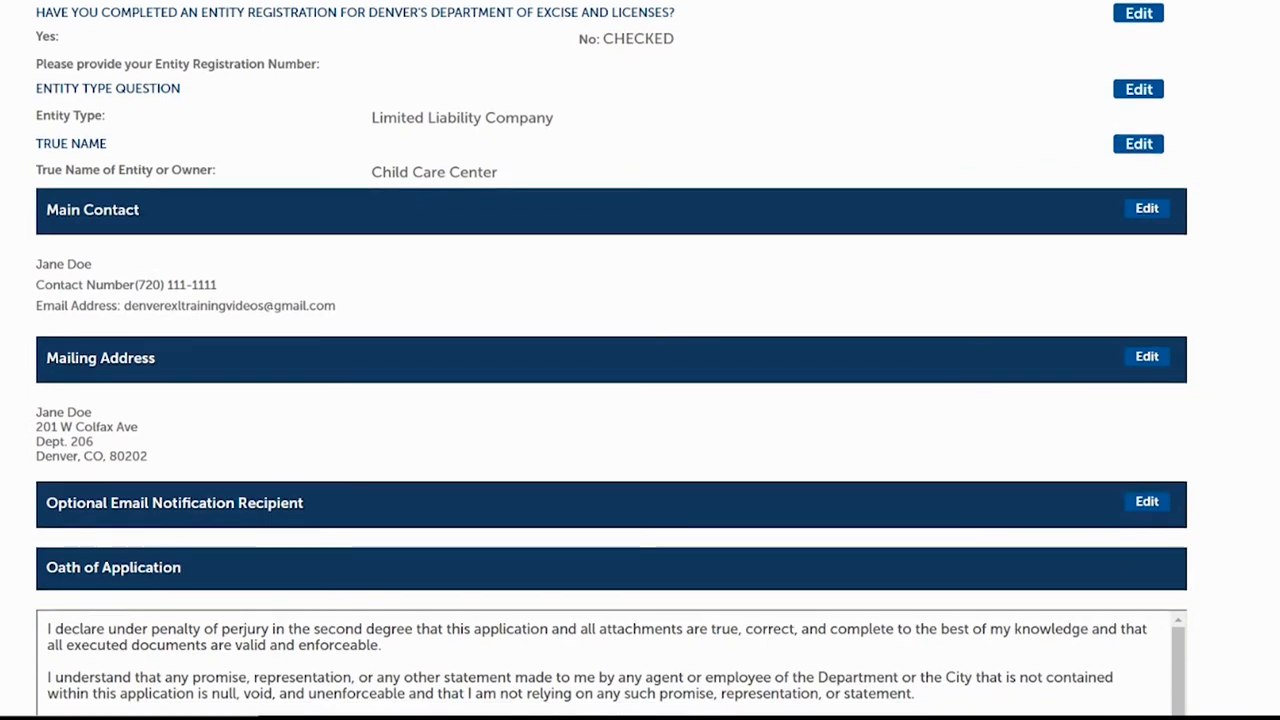
{"action": "scroll", "coordinate": [611, 360], "scroll_direction": "down", "scroll_amount": 3}
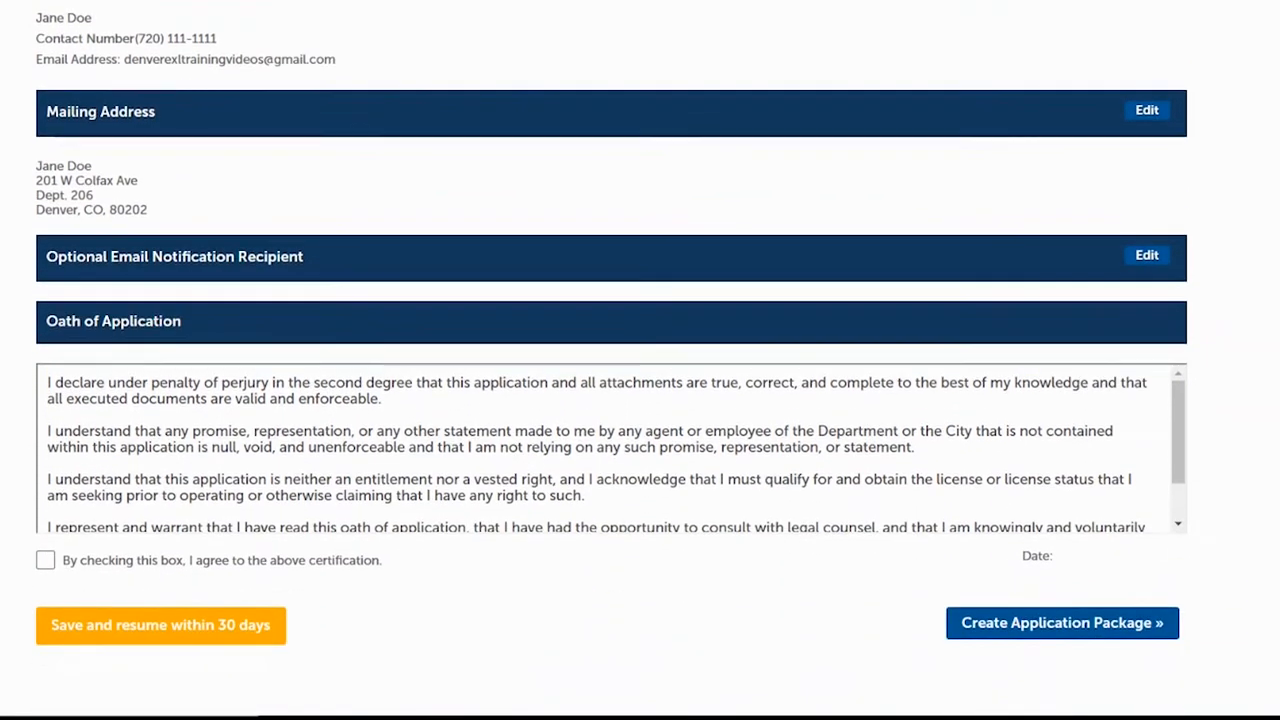
Tick the Oath of Application certification box, dating it 05/14/2021.
{"action": "scroll", "coordinate": [611, 360], "scroll_direction": "up", "scroll_amount": 4}
{"action": "scroll", "coordinate": [611, 360], "scroll_direction": "up", "scroll_amount": 5}
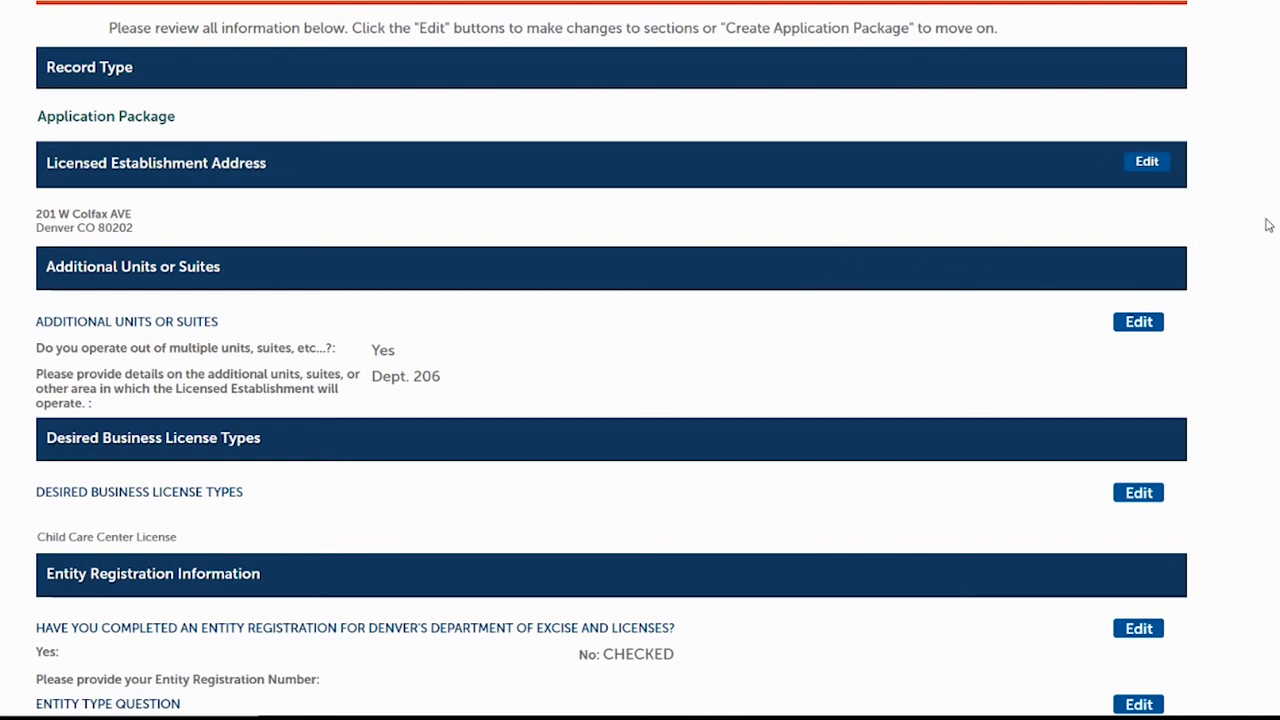
{"action": "scroll", "coordinate": [611, 360], "scroll_direction": "down", "scroll_amount": 10}
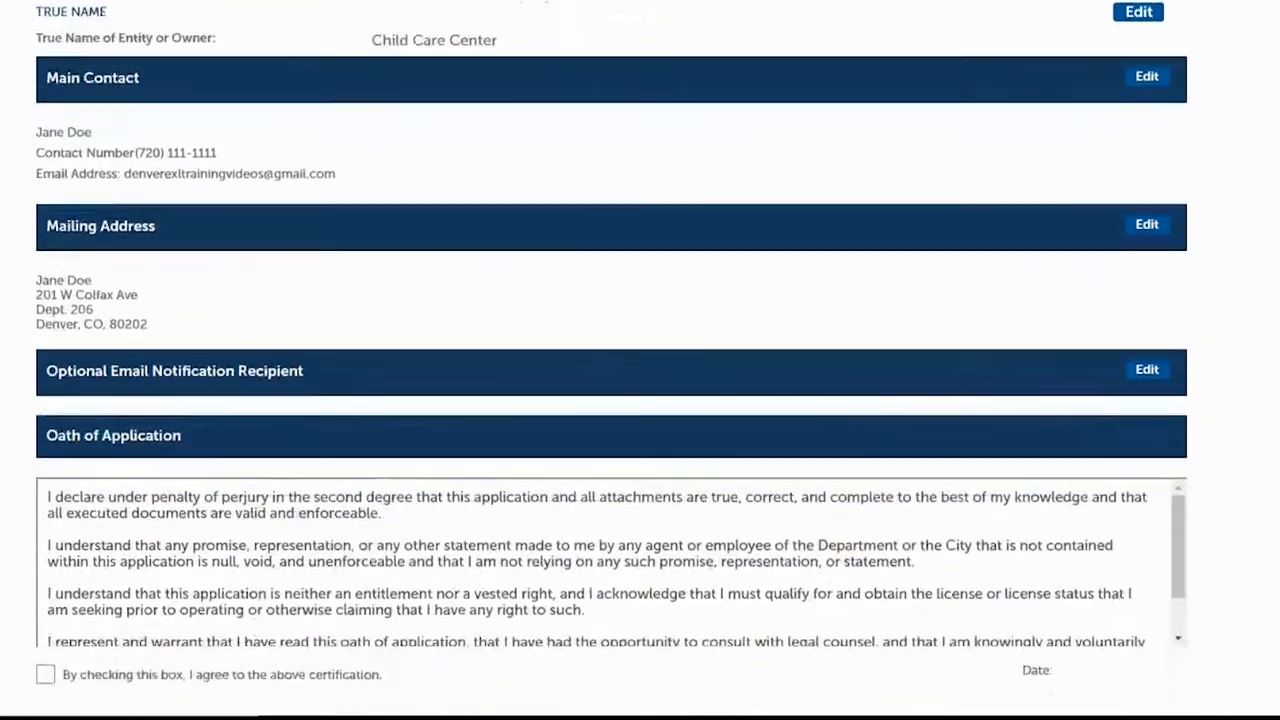
{"action": "scroll", "coordinate": [932, 3], "scroll_direction": "down", "scroll_amount": 2}
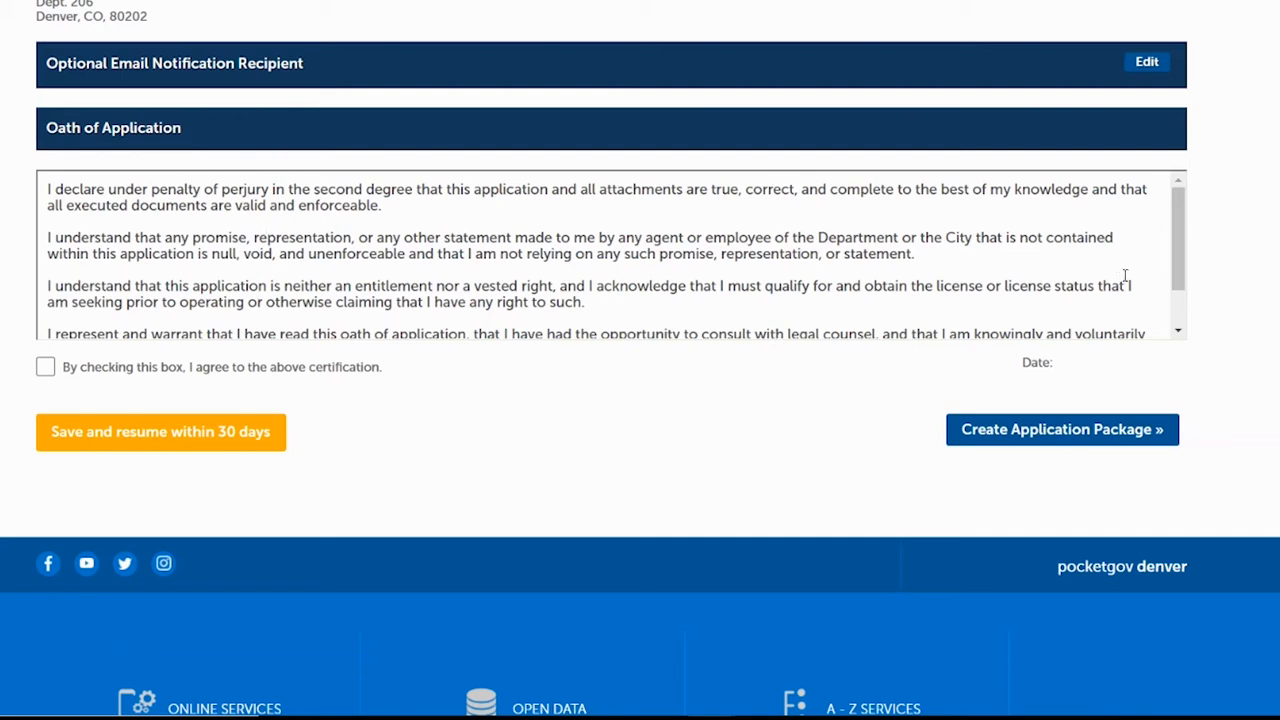
{"action": "scroll", "coordinate": [1175, 223], "scroll_direction": "down", "scroll_amount": 2}
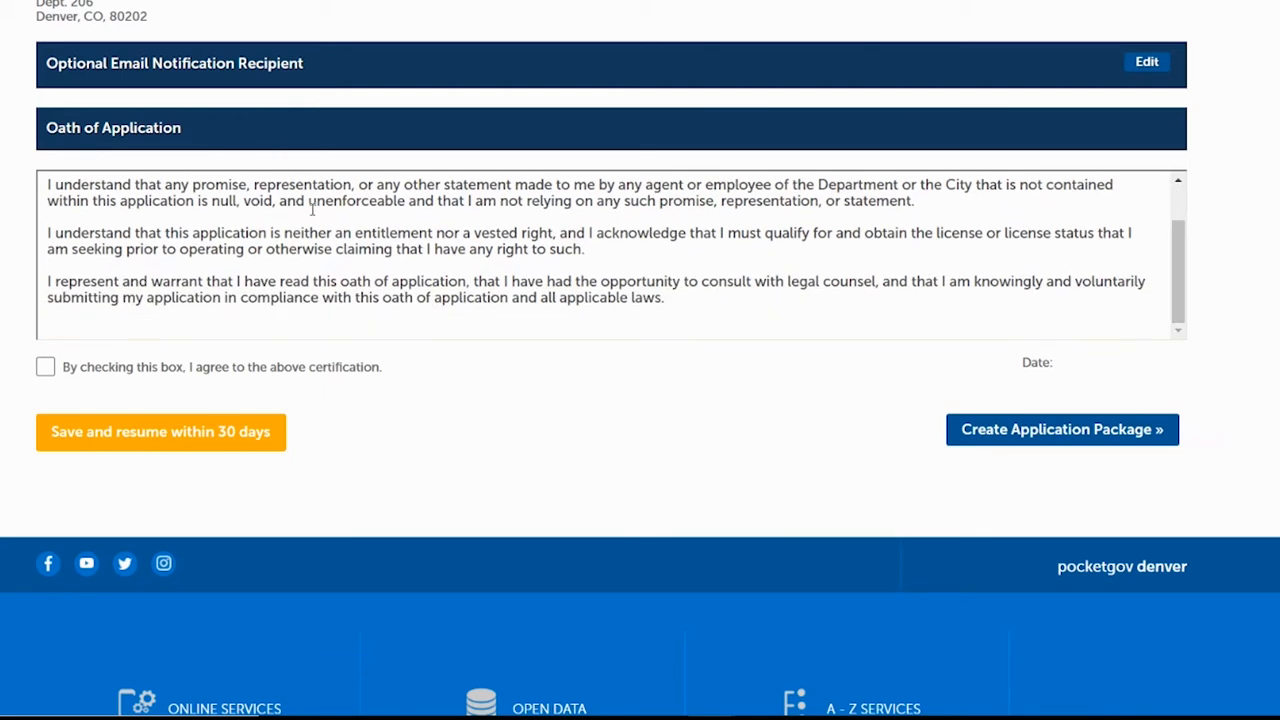
{"action": "left_click", "coordinate": [45, 368]}
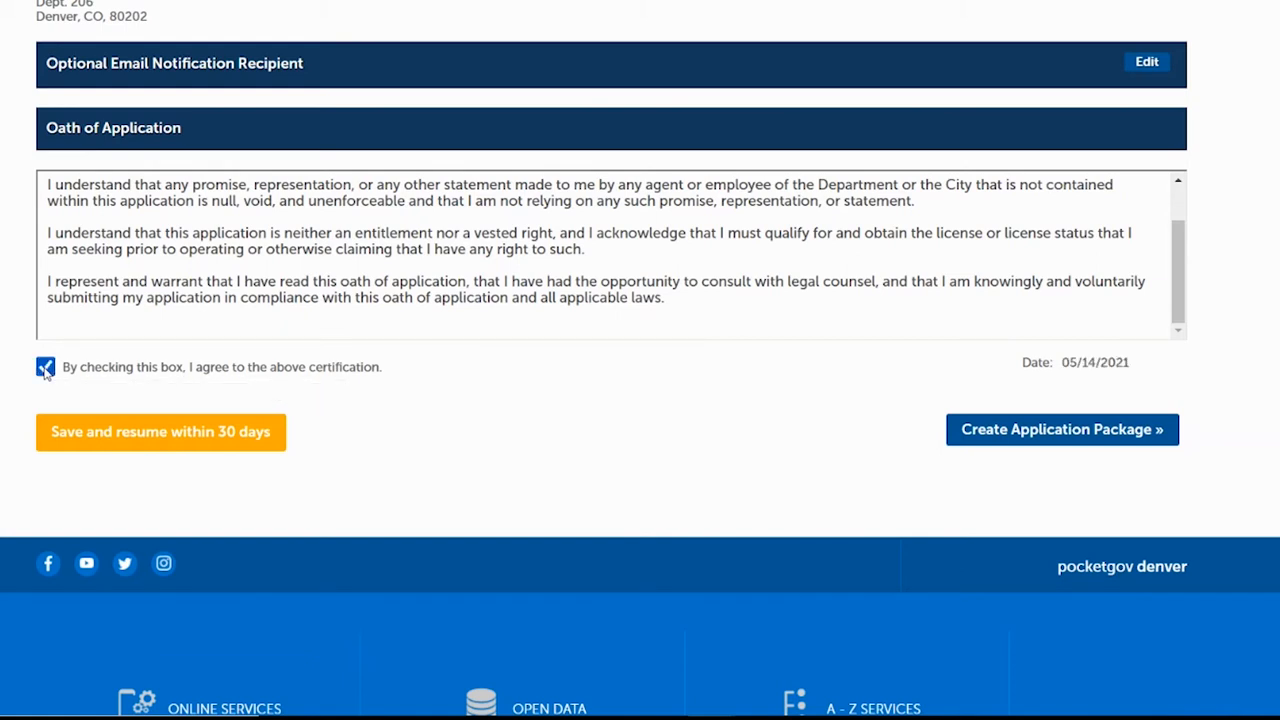
Create the application package and start the Child Care Center License application for 201 W Colfax.
{"action": "left_click", "coordinate": [1096, 436]}
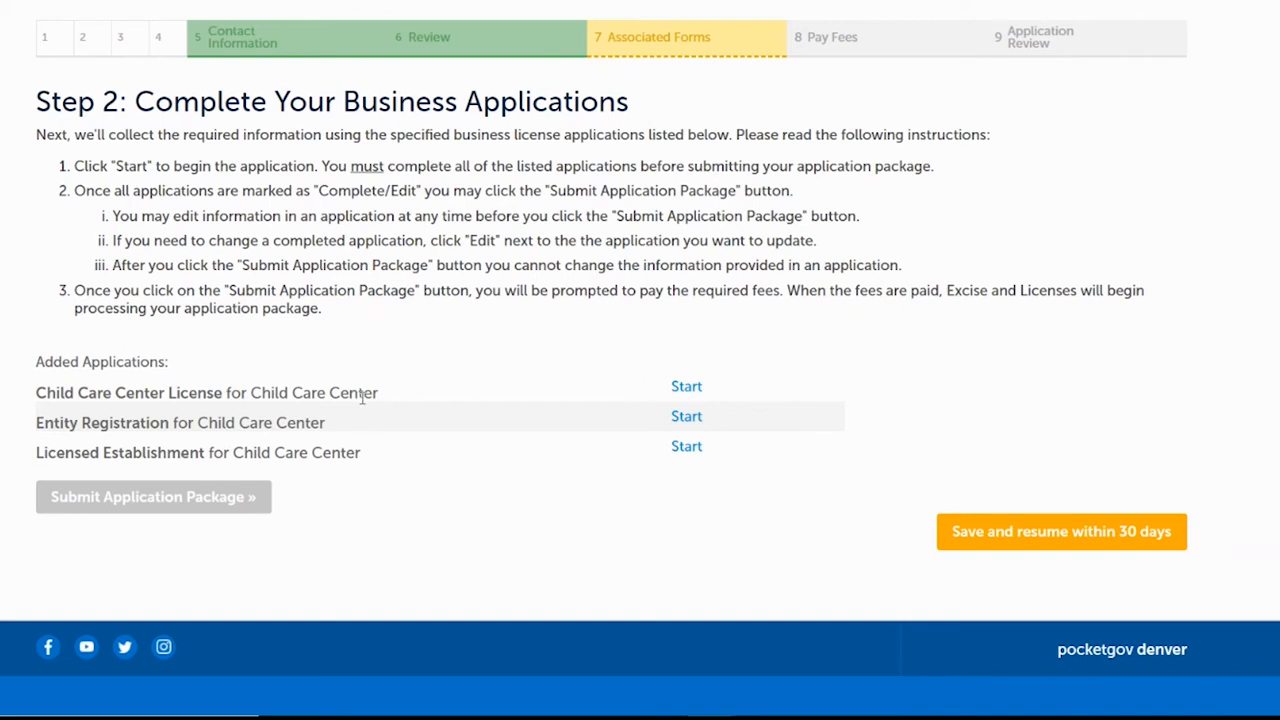
{"action": "left_click", "coordinate": [687, 387]}
{"action": "scroll", "coordinate": [640, 360], "scroll_direction": "down", "scroll_amount": 3}
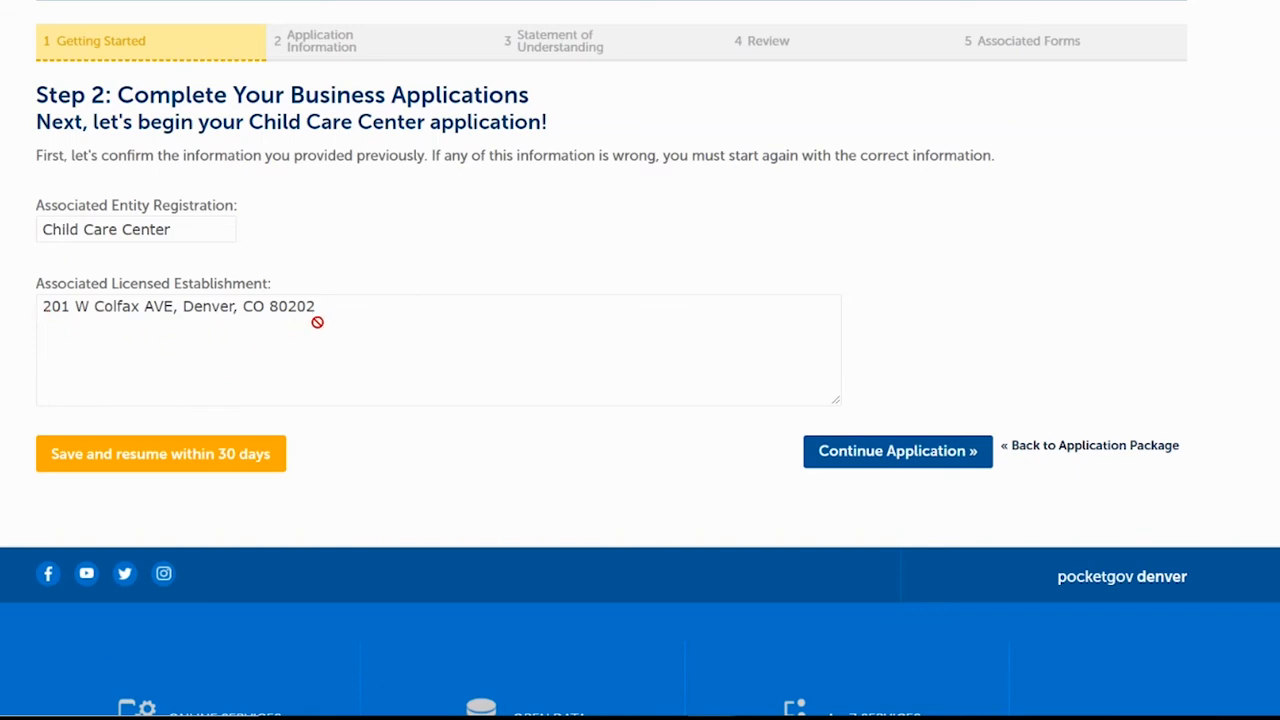
Confirm the entity and establishment details and pass the document requirements page.
{"action": "left_click", "coordinate": [900, 455]}
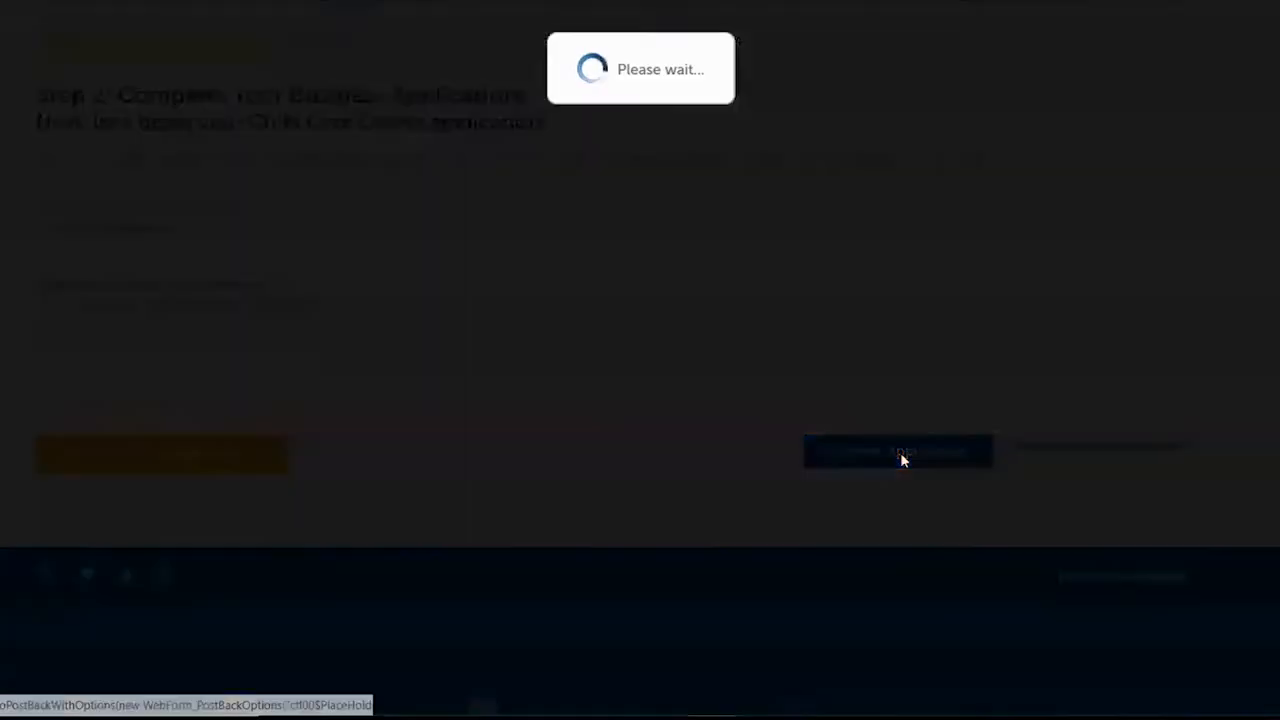
{"action": "scroll", "coordinate": [640, 400], "scroll_direction": "down", "scroll_amount": 2}
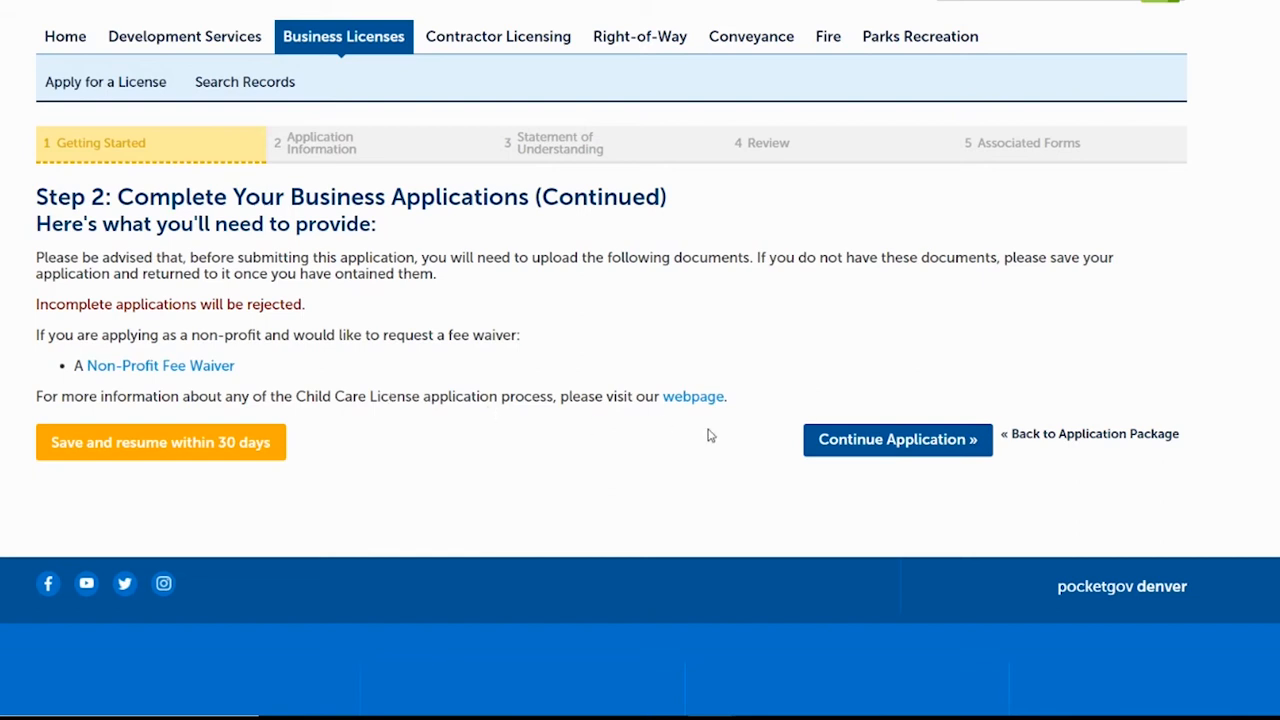
{"action": "left_click", "coordinate": [862, 441]}
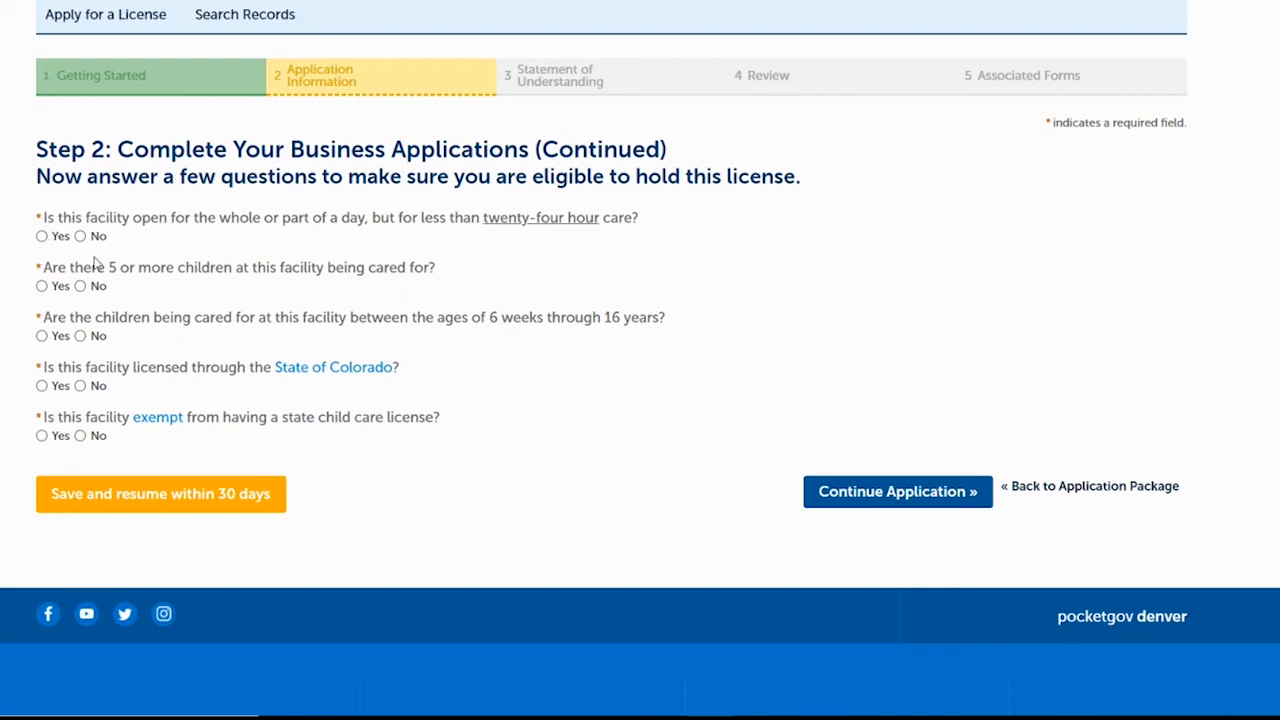
Answer Yes to eligibility questions 1–4 and No to the exemption question, then continue.
{"action": "left_click", "coordinate": [41, 236]}
{"action": "left_click", "coordinate": [897, 491]}
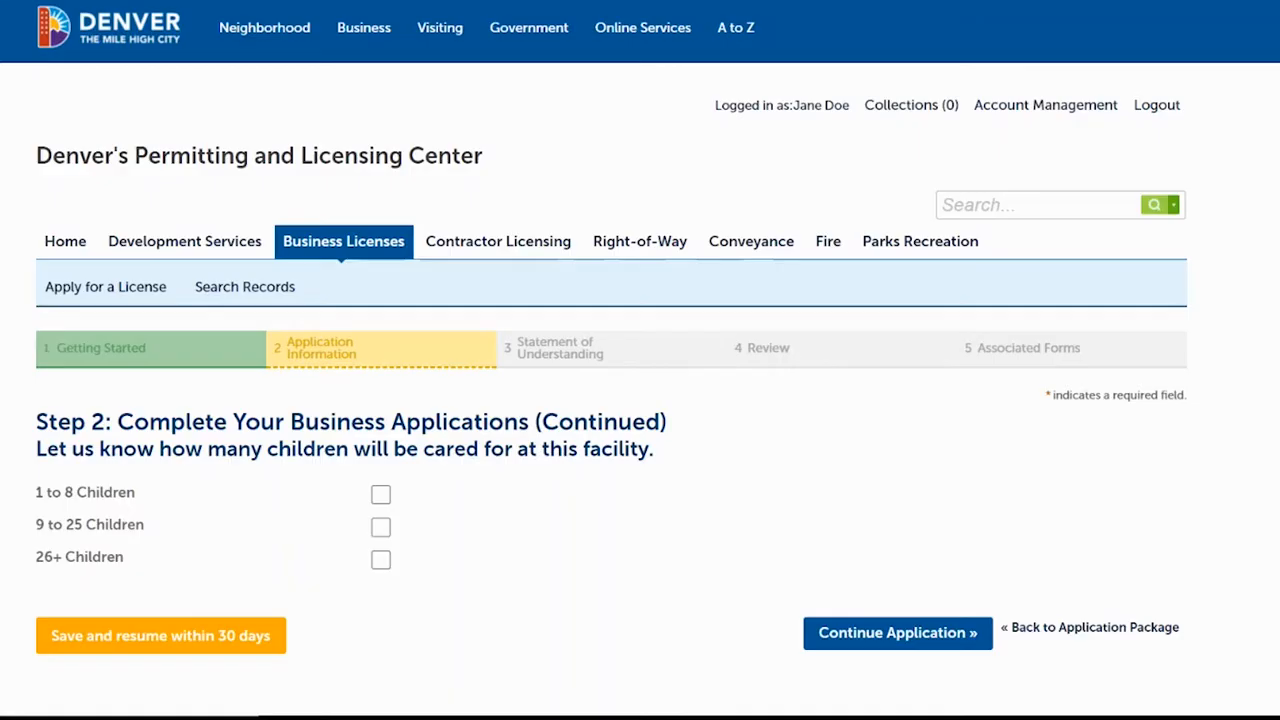
Choose '9 to 25 Children' as the number of children cared for and continue.
{"action": "scroll", "coordinate": [883, 301], "scroll_direction": "down", "scroll_amount": 2}
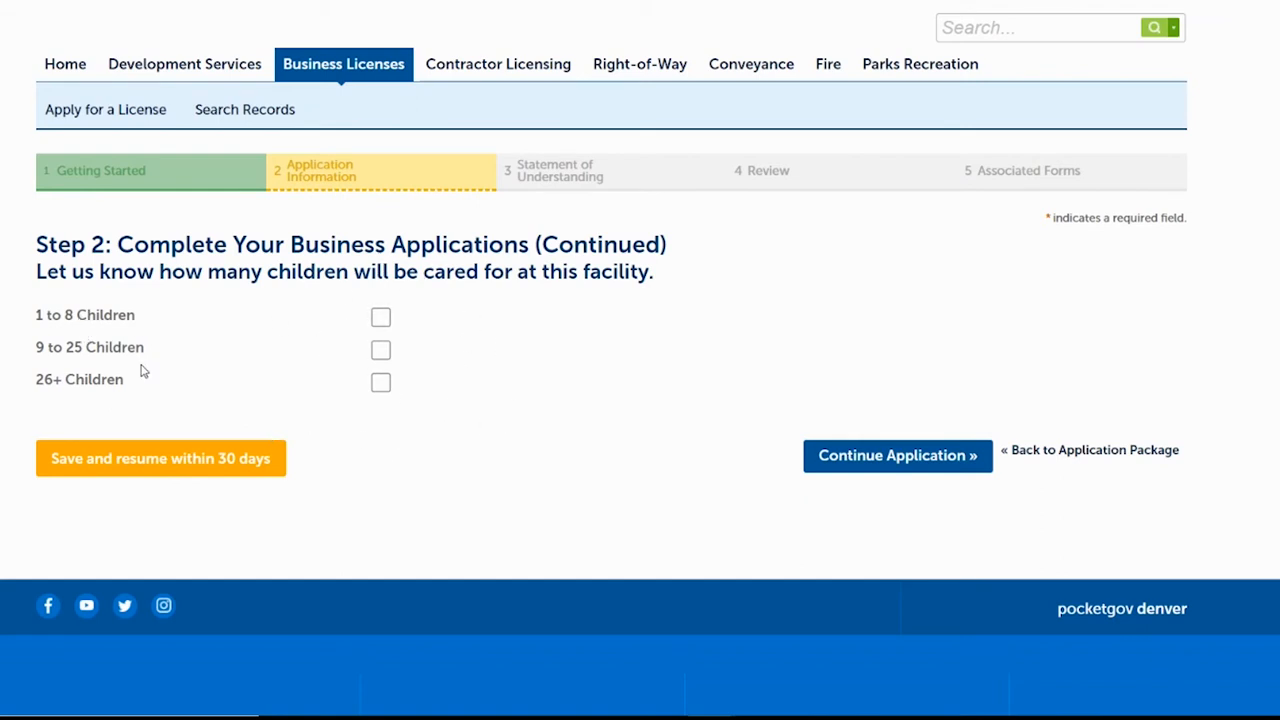
{"action": "left_click", "coordinate": [385, 350]}
{"action": "left_click", "coordinate": [874, 458]}
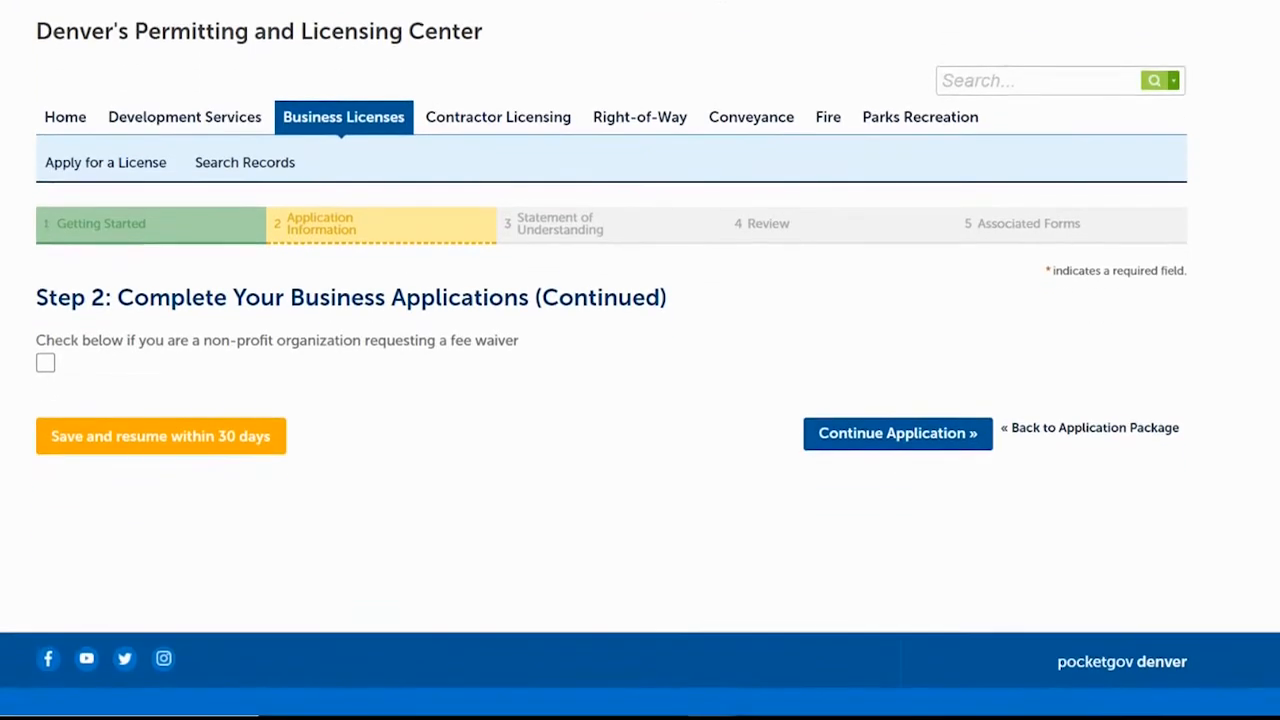
Leave the non-profit fee waiver box unchecked and continue to the Statement of Understanding.
{"action": "left_click", "coordinate": [46, 366]}
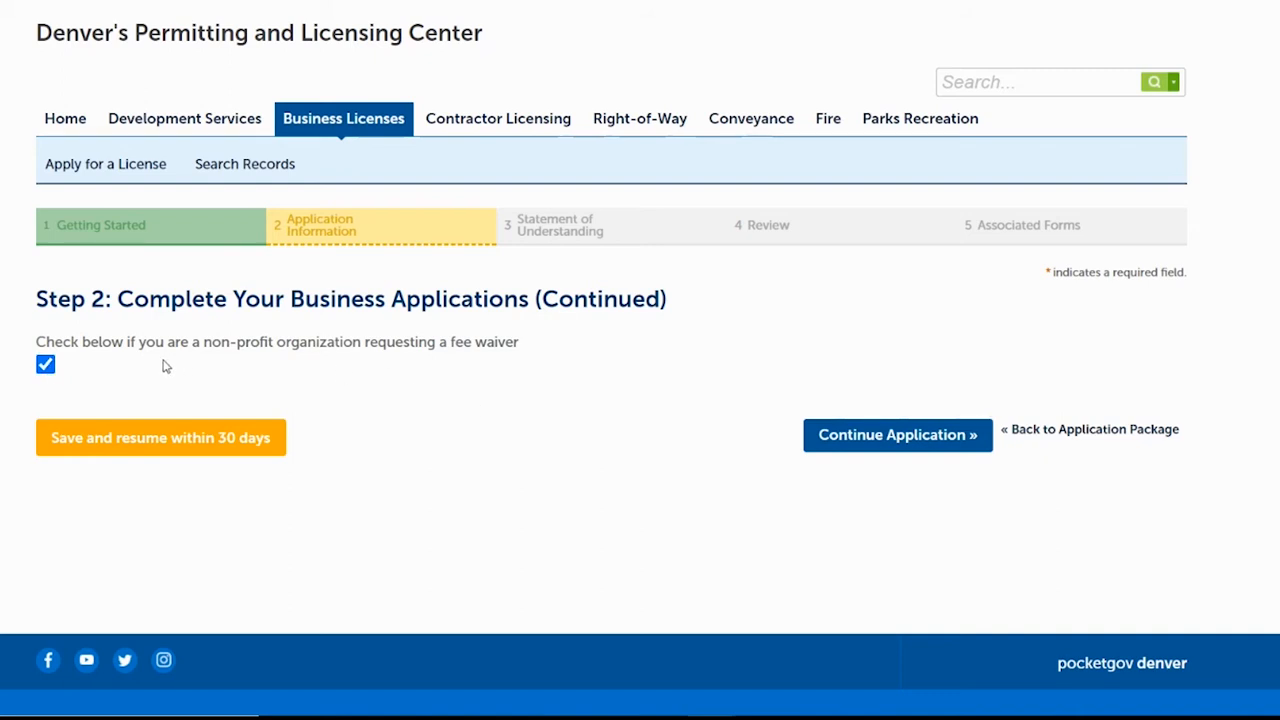
{"action": "left_click", "coordinate": [45, 365]}
{"action": "left_click", "coordinate": [934, 435]}
Tick all four 'I acknowledge and agree to these terms' boxes and submit the acknowledgements.
{"action": "scroll", "coordinate": [640, 360], "scroll_direction": "down", "scroll_amount": 1}
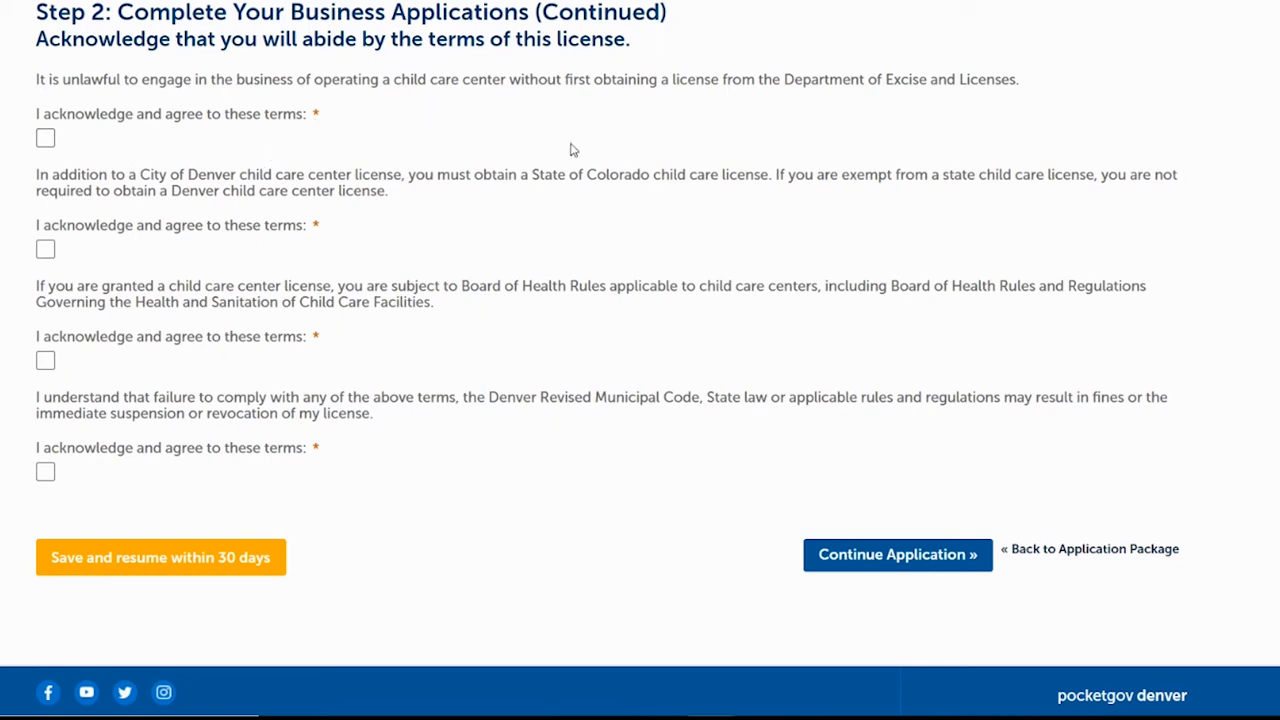
{"action": "left_click", "coordinate": [47, 138]}
{"action": "left_click", "coordinate": [45, 250]}
{"action": "left_click", "coordinate": [45, 360]}
{"action": "left_click", "coordinate": [45, 471]}
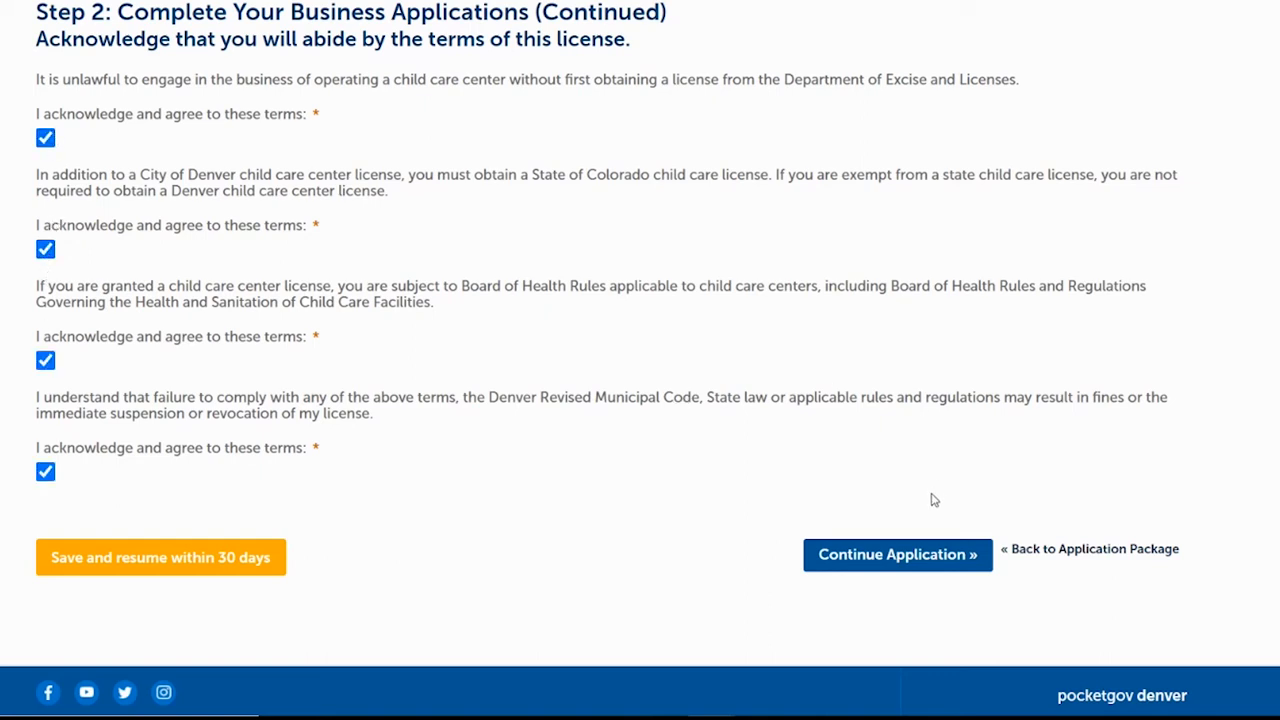
{"action": "left_click", "coordinate": [898, 556]}
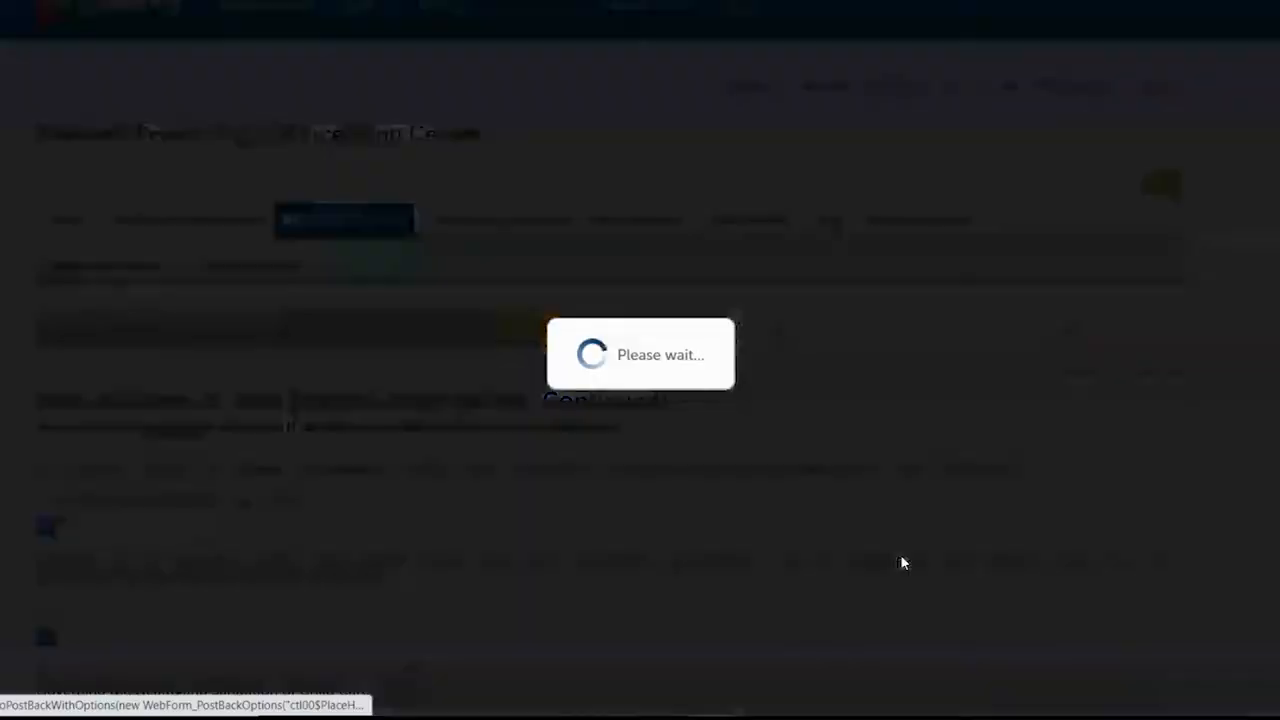
Certify the Child Care Center License oath dated 05/14/2021 and finish that application.
{"action": "scroll", "coordinate": [612, 400], "scroll_direction": "down", "scroll_amount": 5}
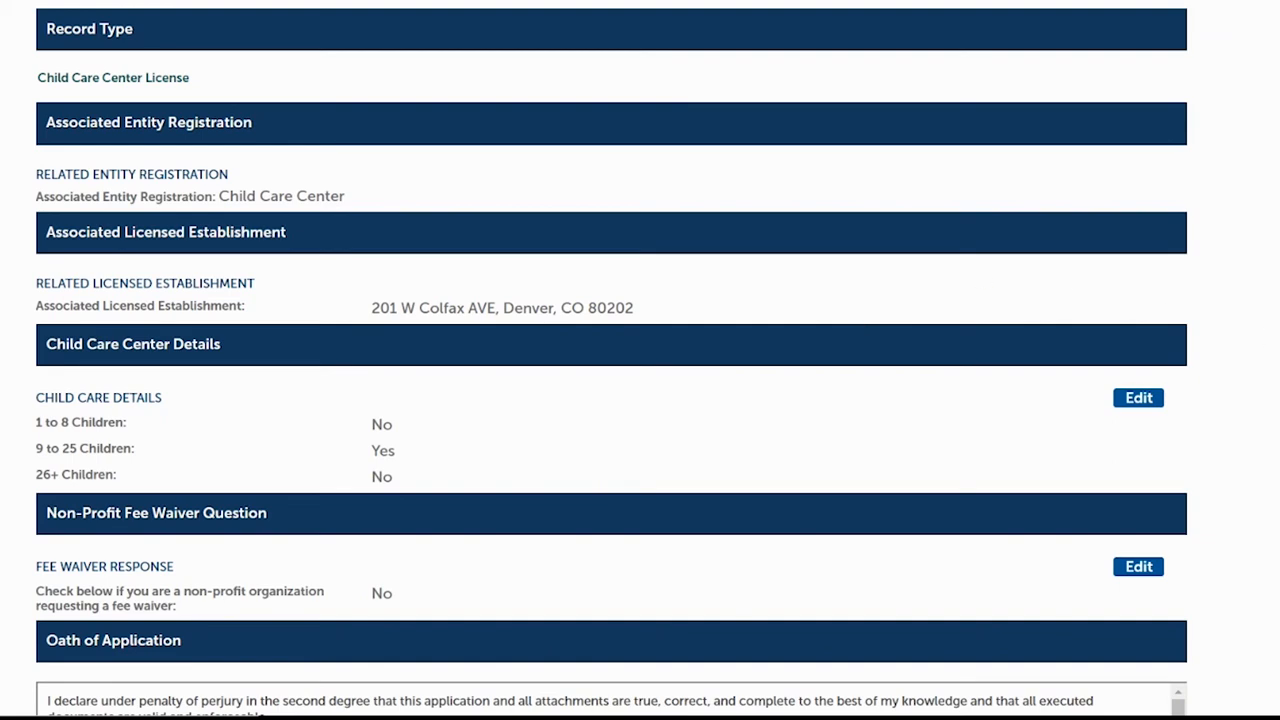
{"action": "scroll", "coordinate": [997, 274], "scroll_direction": "down", "scroll_amount": 3}
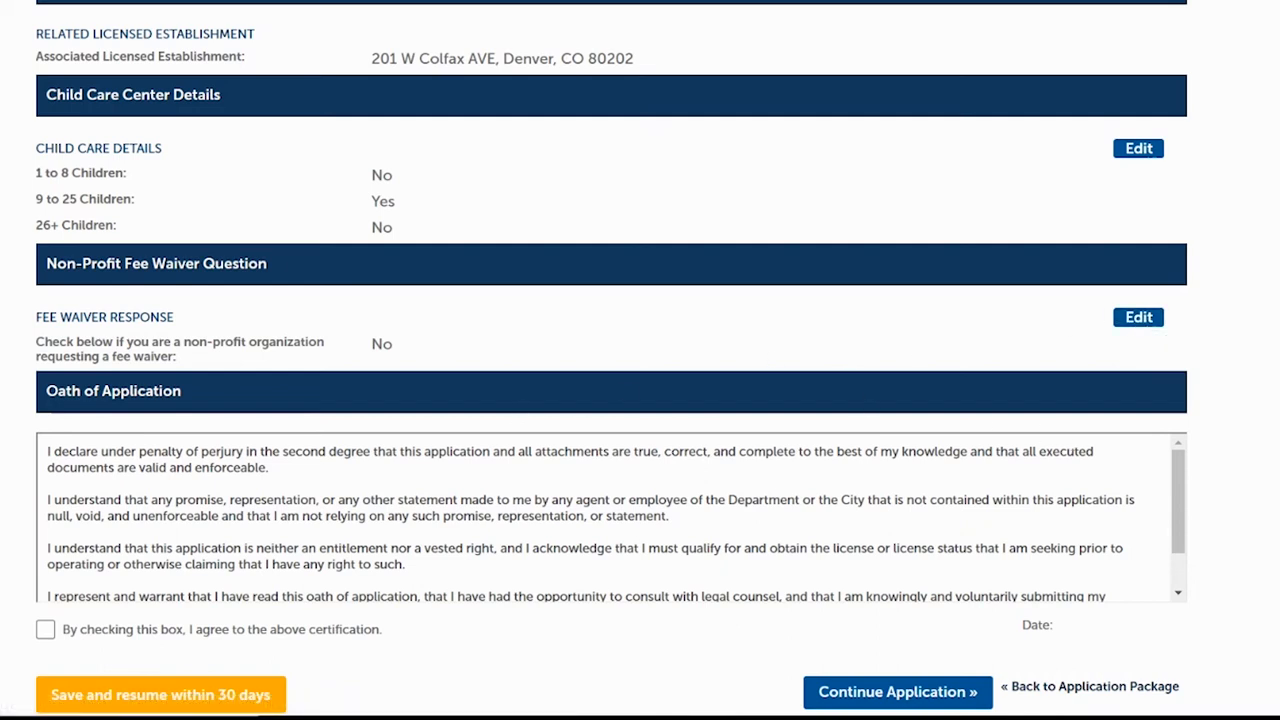
{"action": "scroll", "coordinate": [122, 310], "scroll_direction": "down", "scroll_amount": 3}
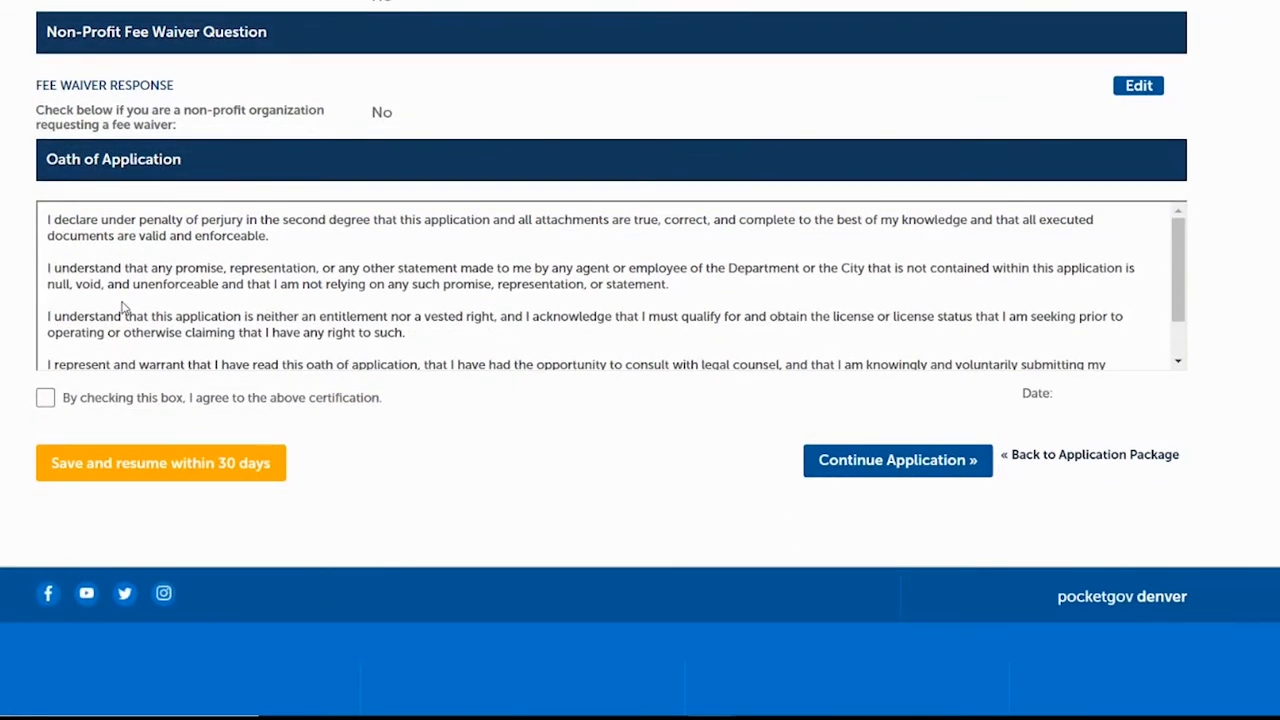
{"action": "left_click", "coordinate": [45, 398]}
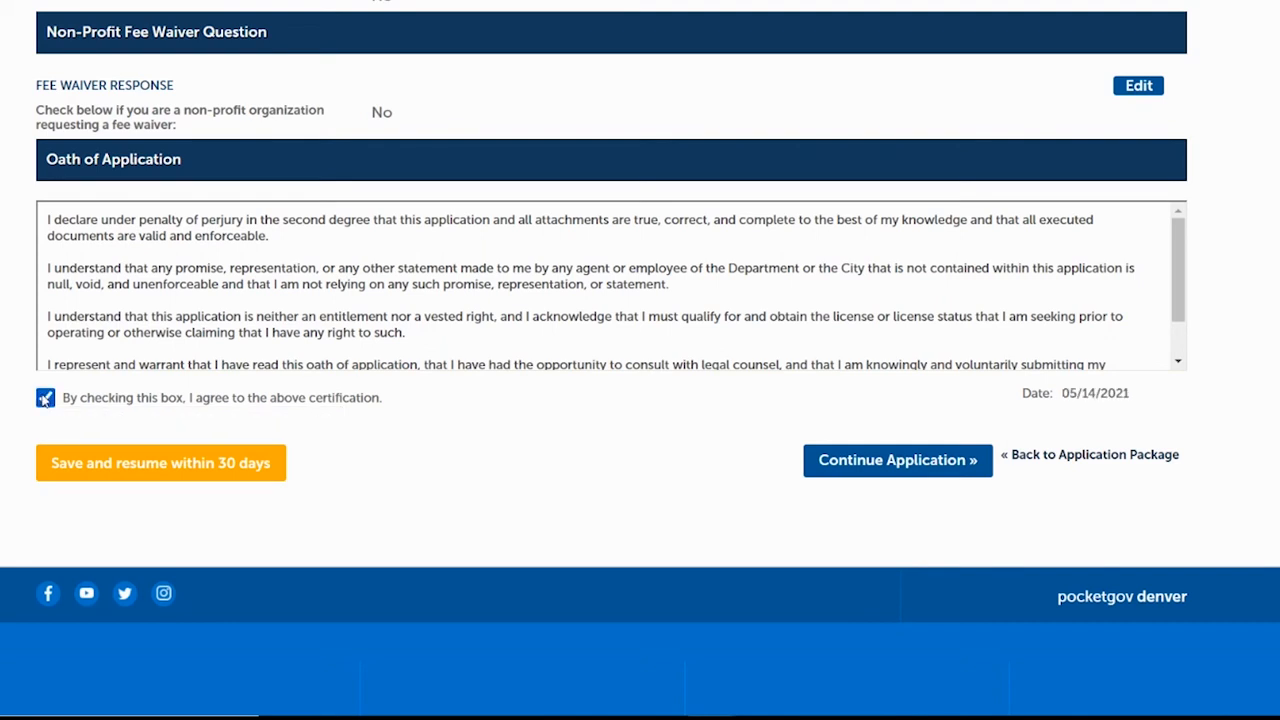
{"action": "left_click", "coordinate": [897, 462]}
{"action": "scroll", "coordinate": [640, 400], "scroll_direction": "down", "scroll_amount": 4}
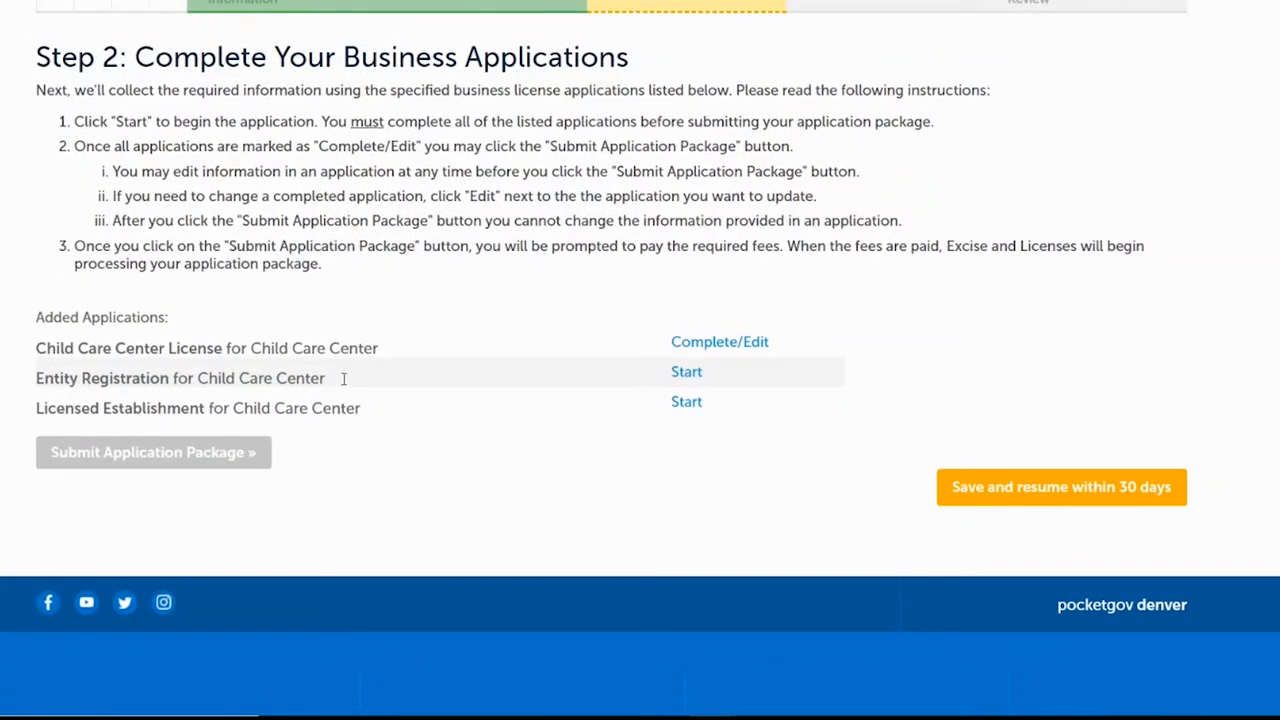
Start the Entity Registration application for the Child Care Center LLC.
{"action": "left_click", "coordinate": [687, 372]}
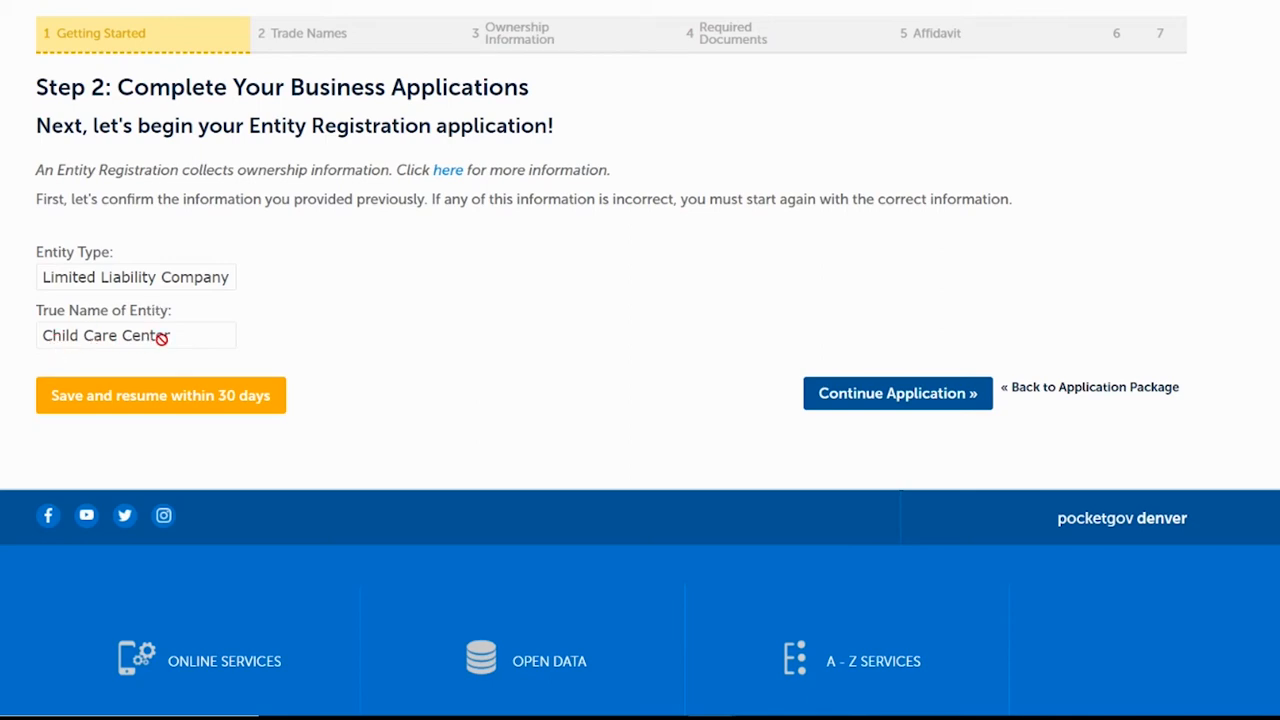
Continue past the Entity Registration confirmation and requirements pages to the Trade Names step.
{"action": "left_click", "coordinate": [860, 396]}
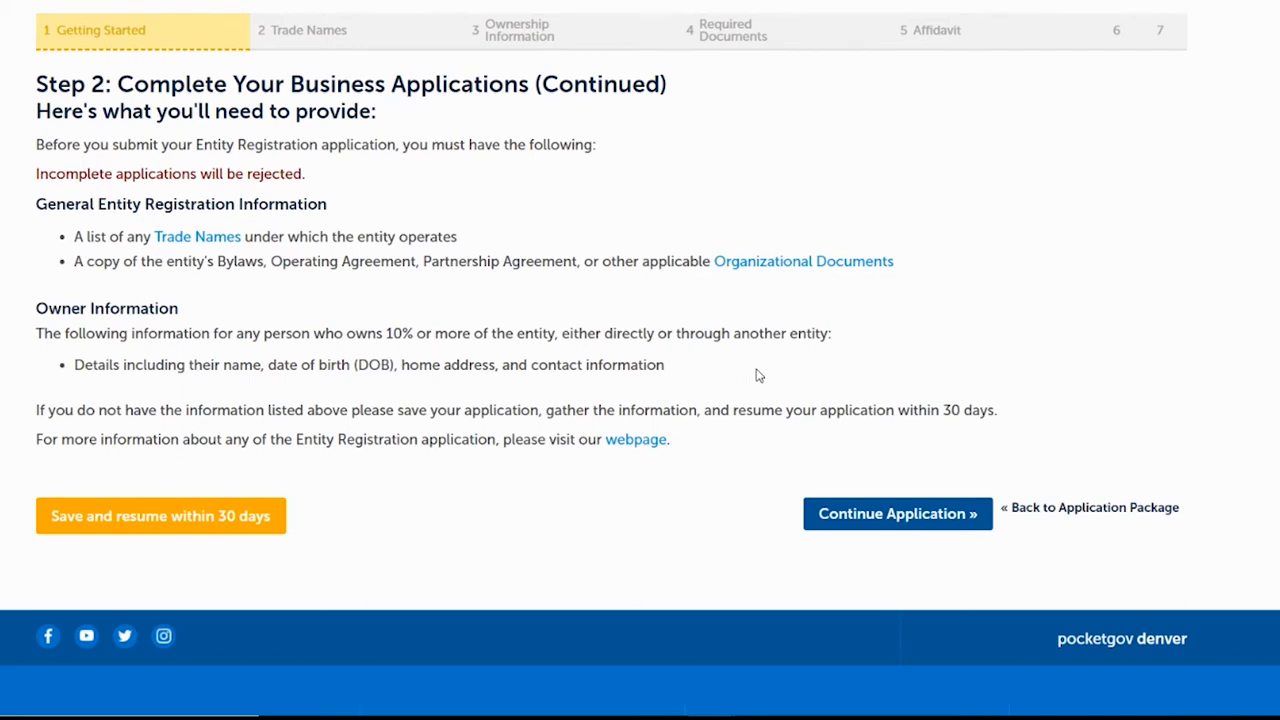
{"action": "left_click", "coordinate": [876, 516]}
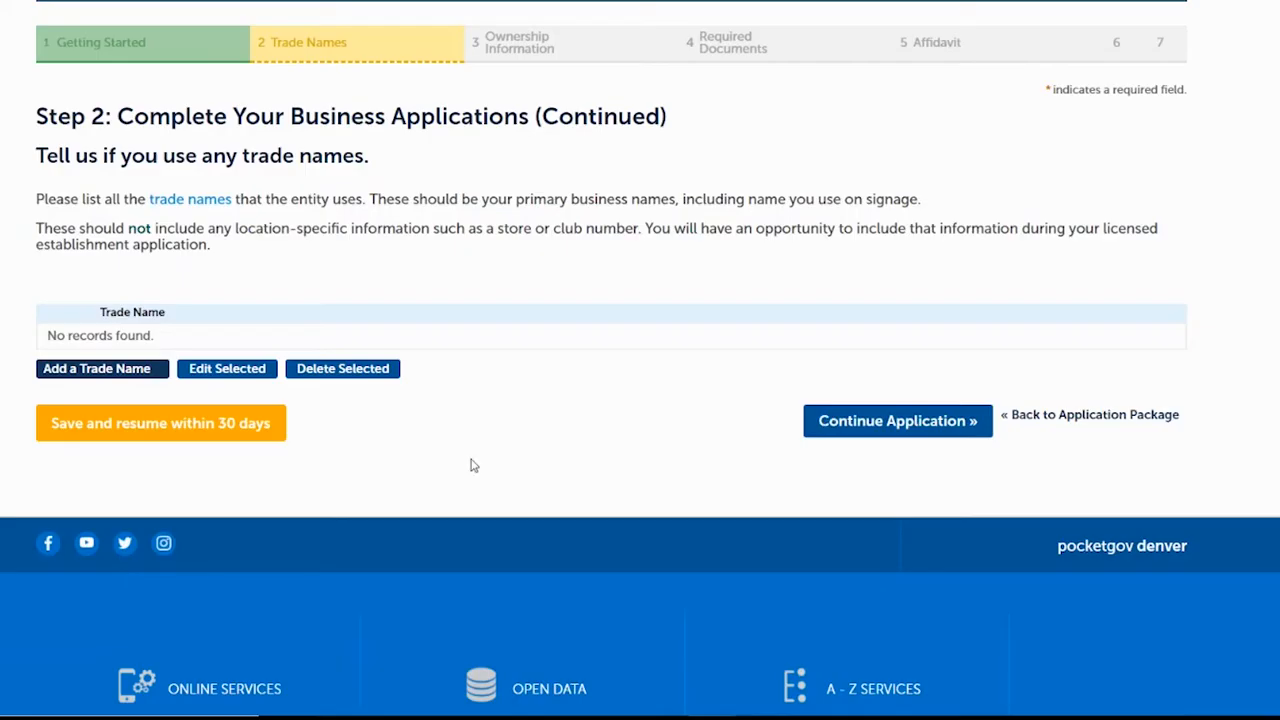
Add 'Child Care Center Trade Name' as a trade name and continue to the ownership question.
{"action": "left_click", "coordinate": [116, 370]}
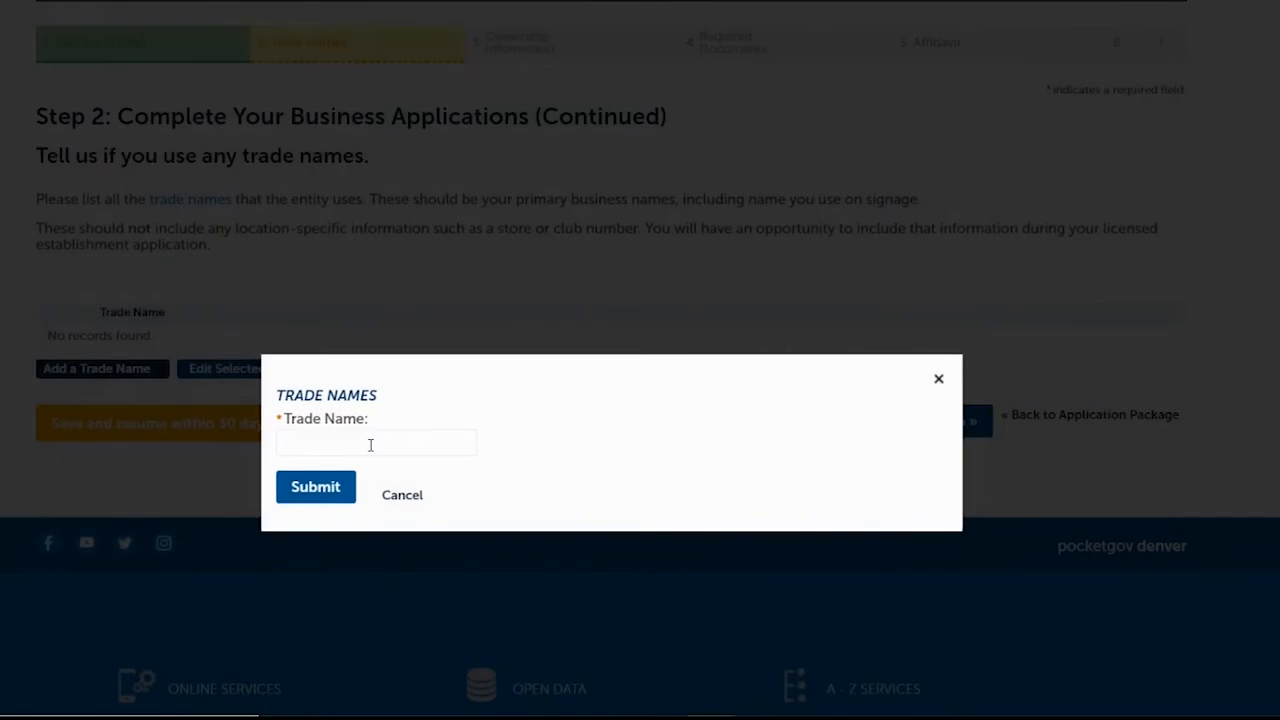
{"action": "left_click", "coordinate": [398, 378]}
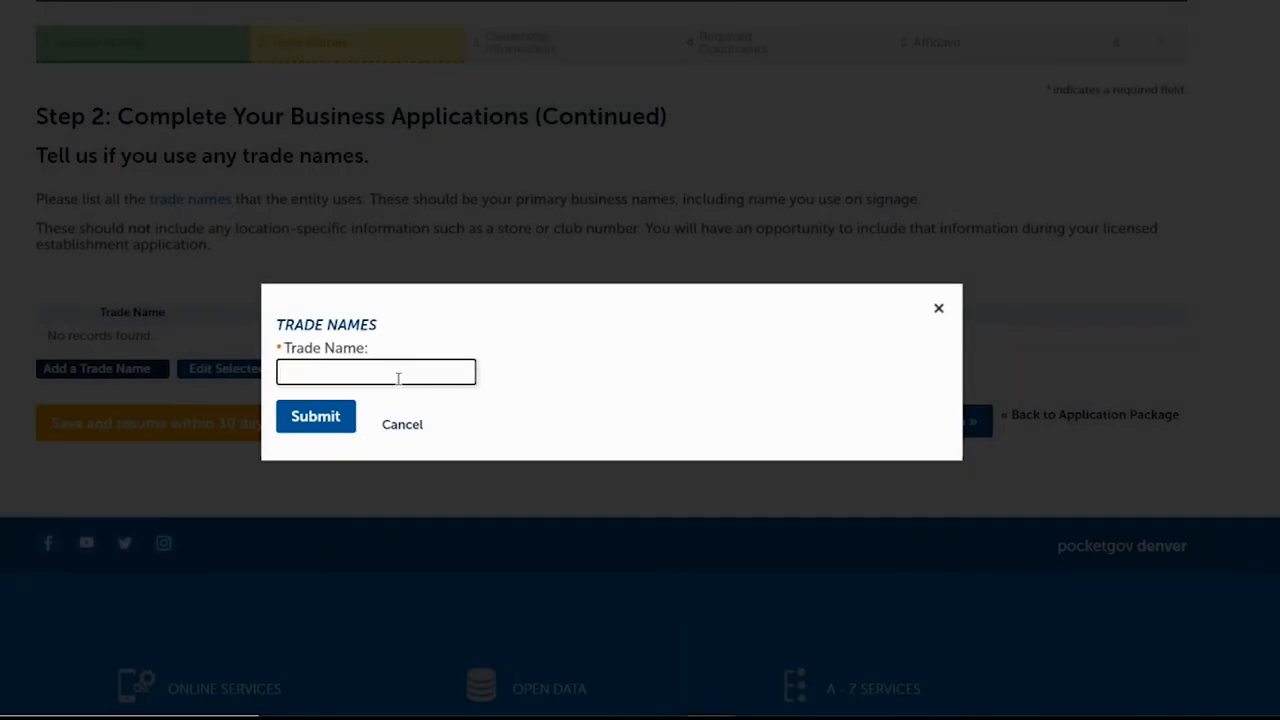
{"action": "type", "text": "Child Care Center Trade Name"}
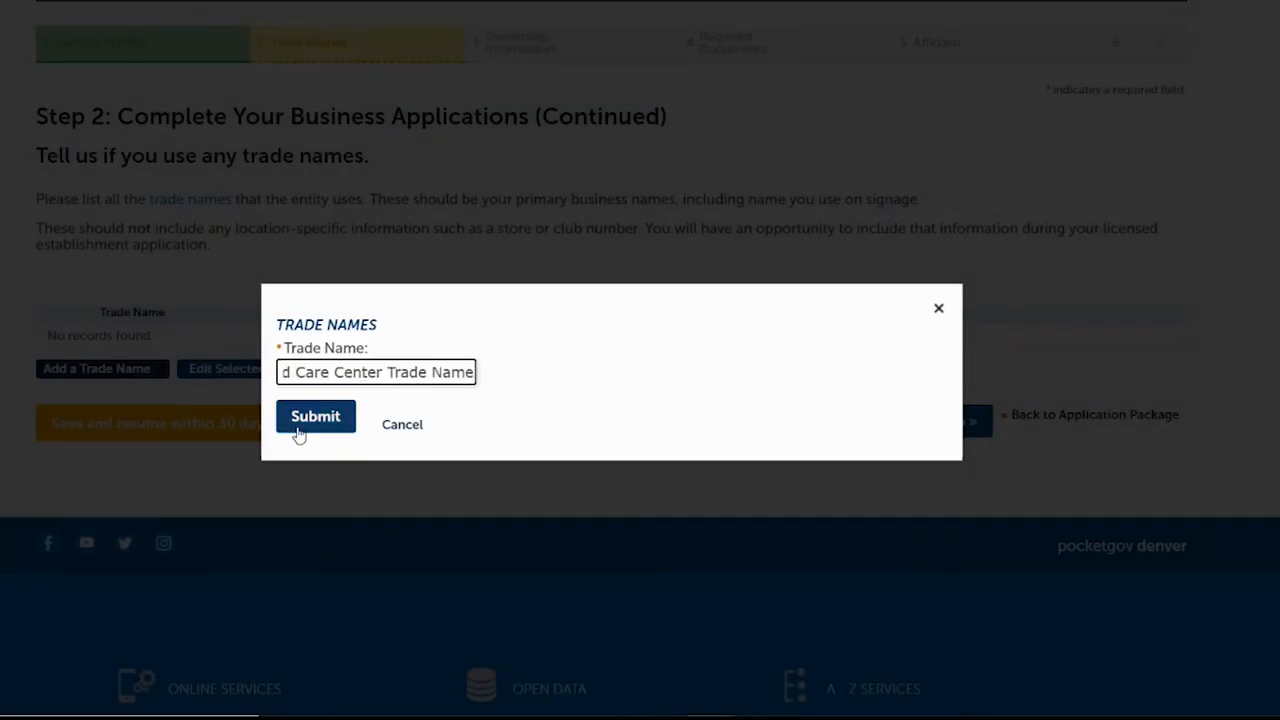
{"action": "left_click", "coordinate": [312, 418]}
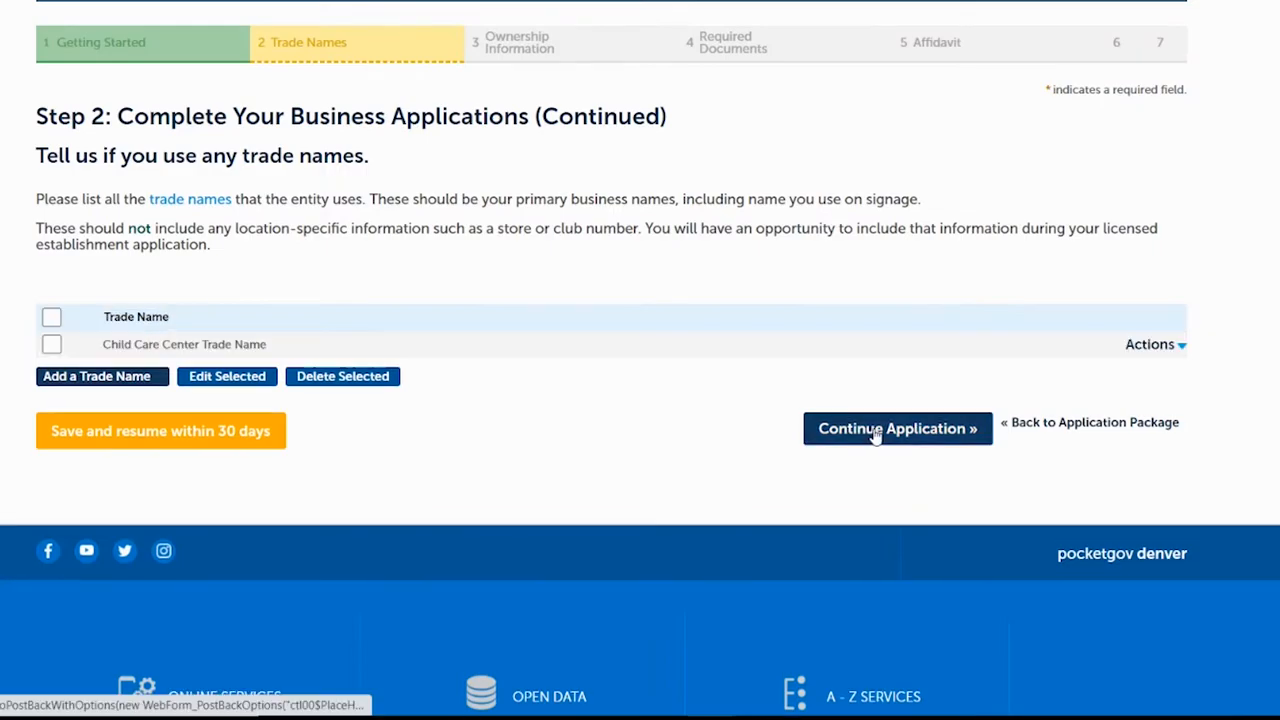
{"action": "left_click", "coordinate": [873, 430]}
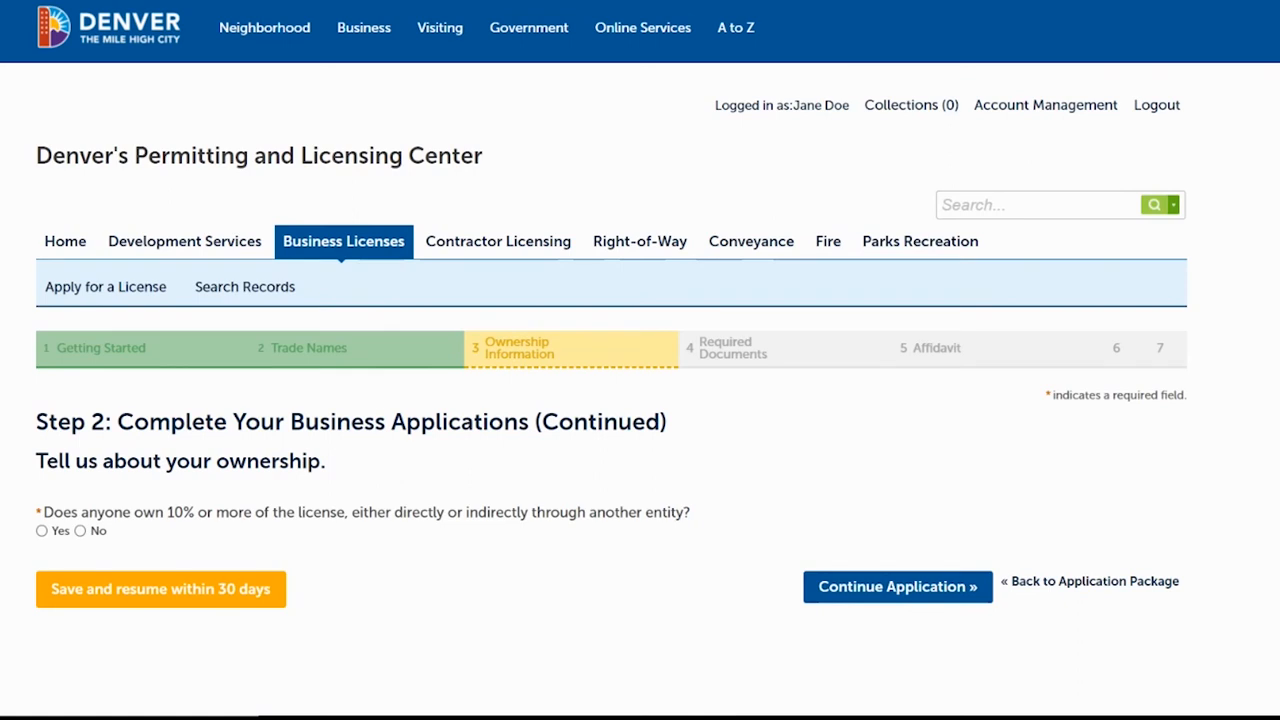
Answer Yes to 10% ownership and start a new owner with name and birth date.
{"action": "scroll", "coordinate": [640, 304], "scroll_direction": "down", "scroll_amount": 2}
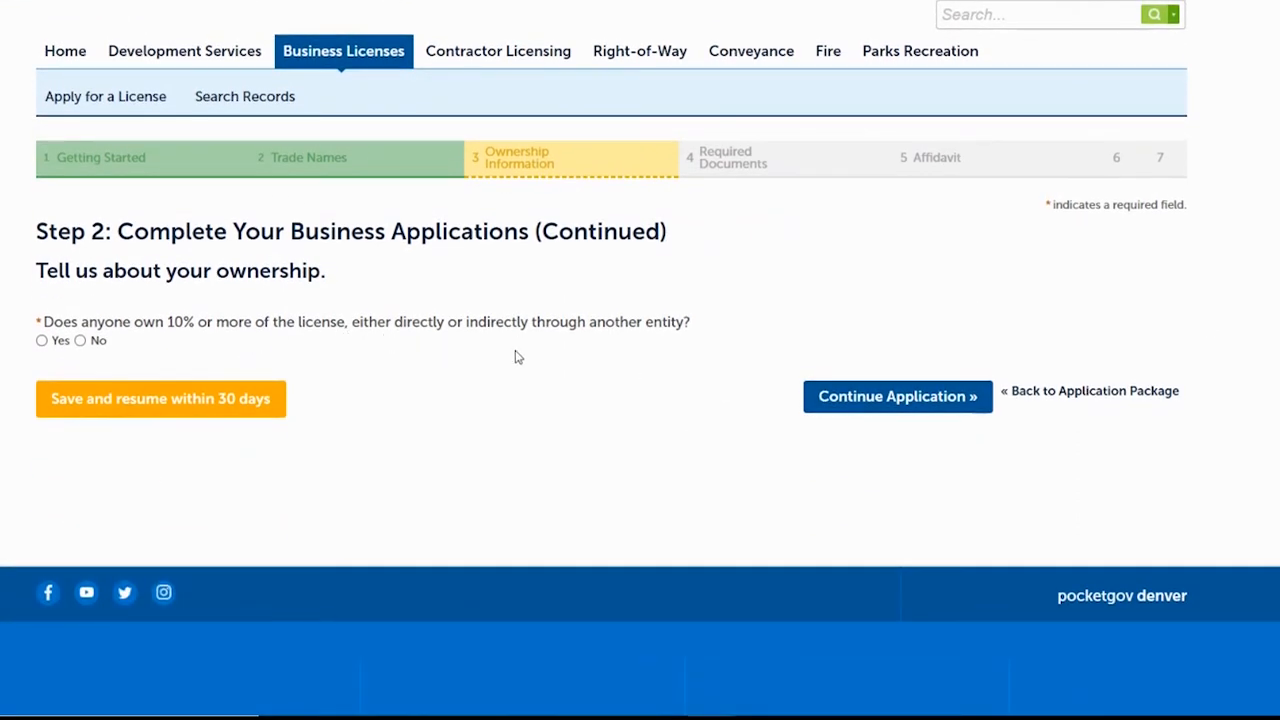
{"action": "left_click", "coordinate": [42, 341]}
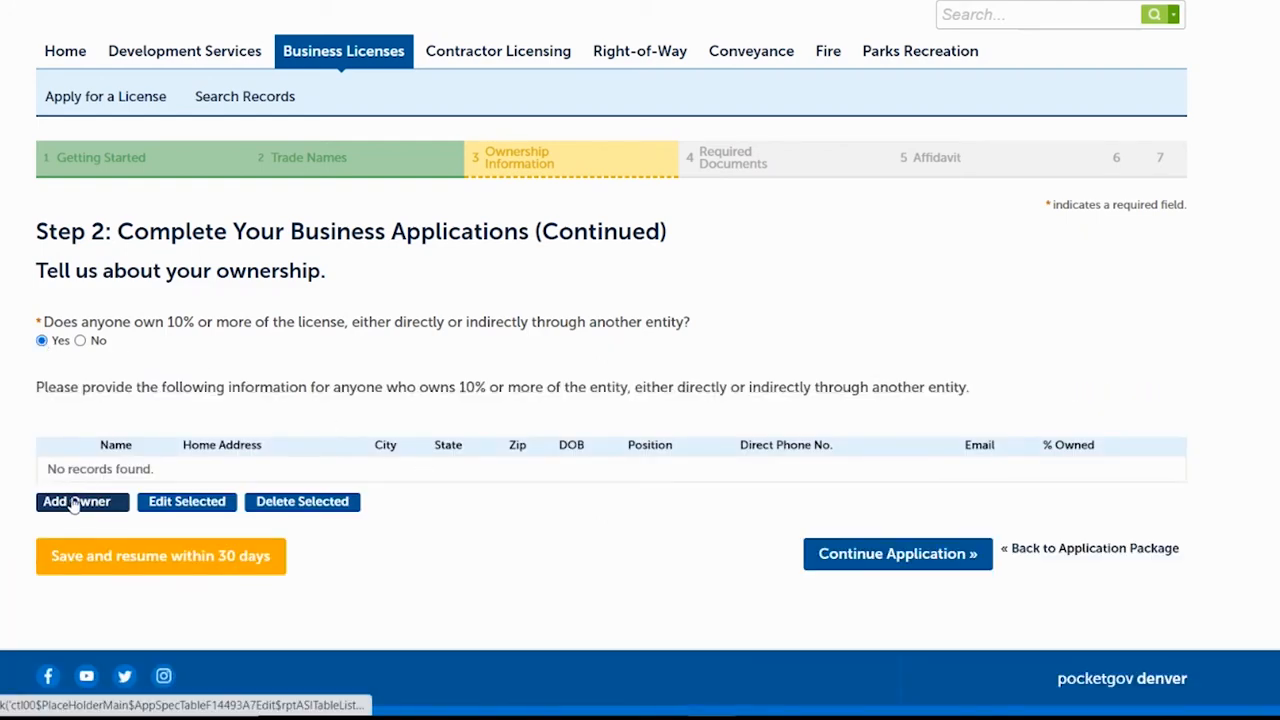
{"action": "left_click", "coordinate": [72, 502]}
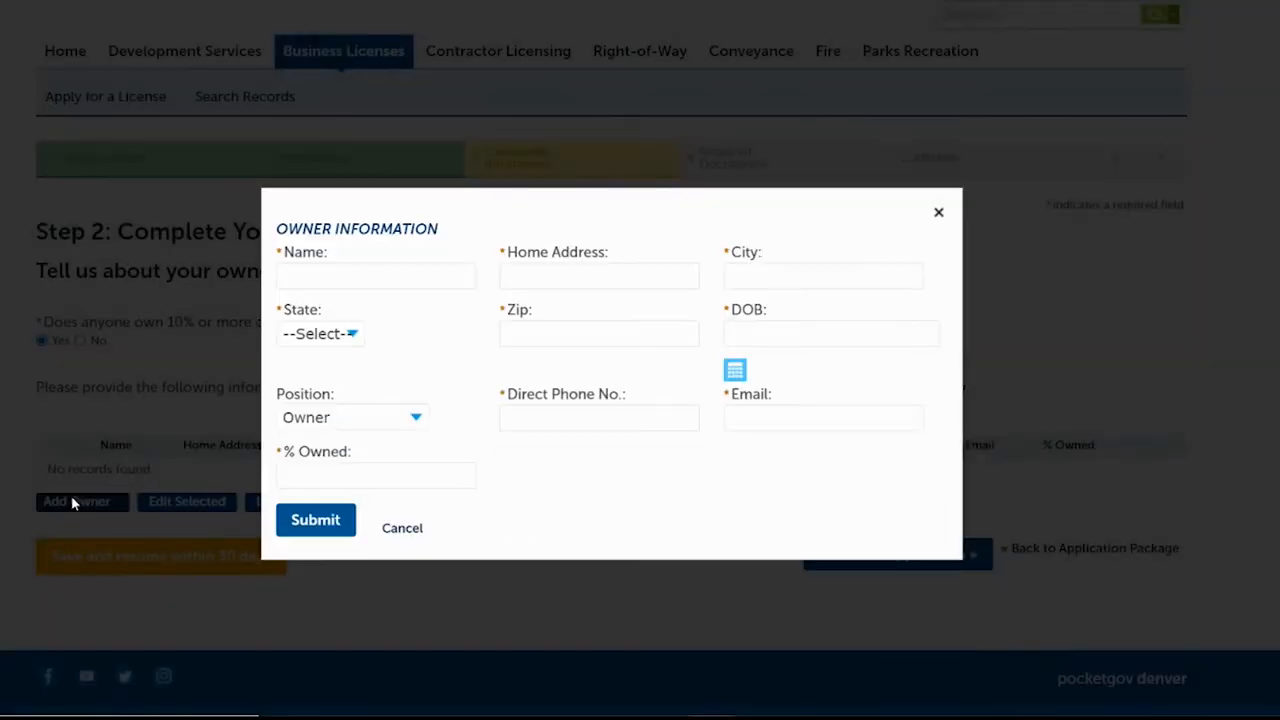
{"action": "left_click", "coordinate": [393, 285]}
{"action": "type", "text": "Jane Doe"}
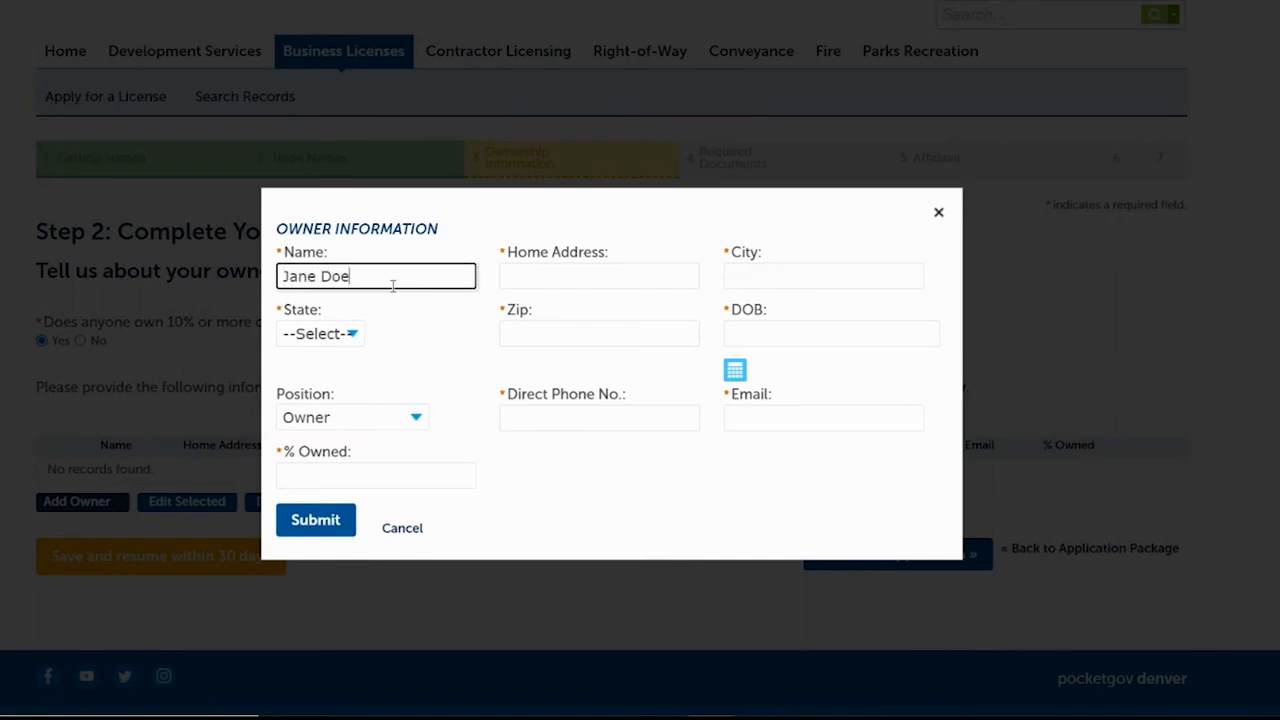
{"action": "key", "text": "Tab"}
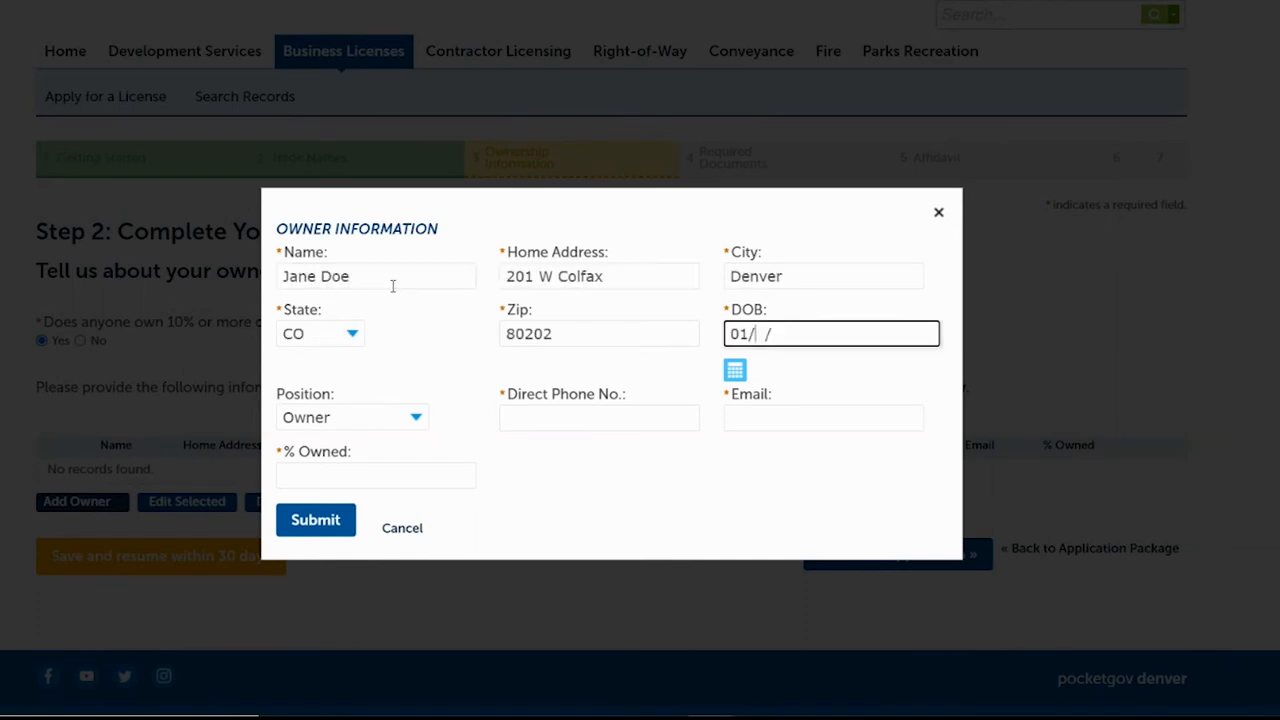
{"action": "type", "text": "01/1900"}
Complete the owner as position Owner with phone, e-mail and 100% owned, and submit.
{"action": "left_click", "coordinate": [348, 420]}
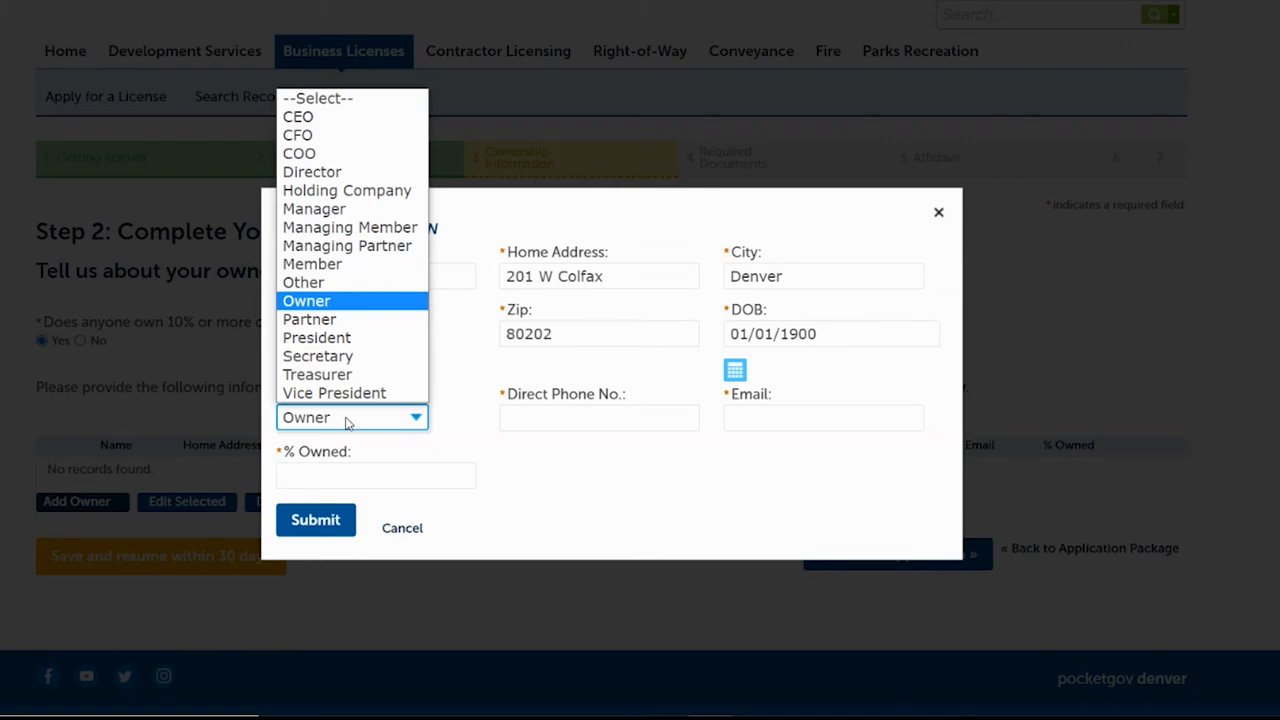
{"action": "left_click", "coordinate": [298, 308]}
{"action": "left_click", "coordinate": [549, 422]}
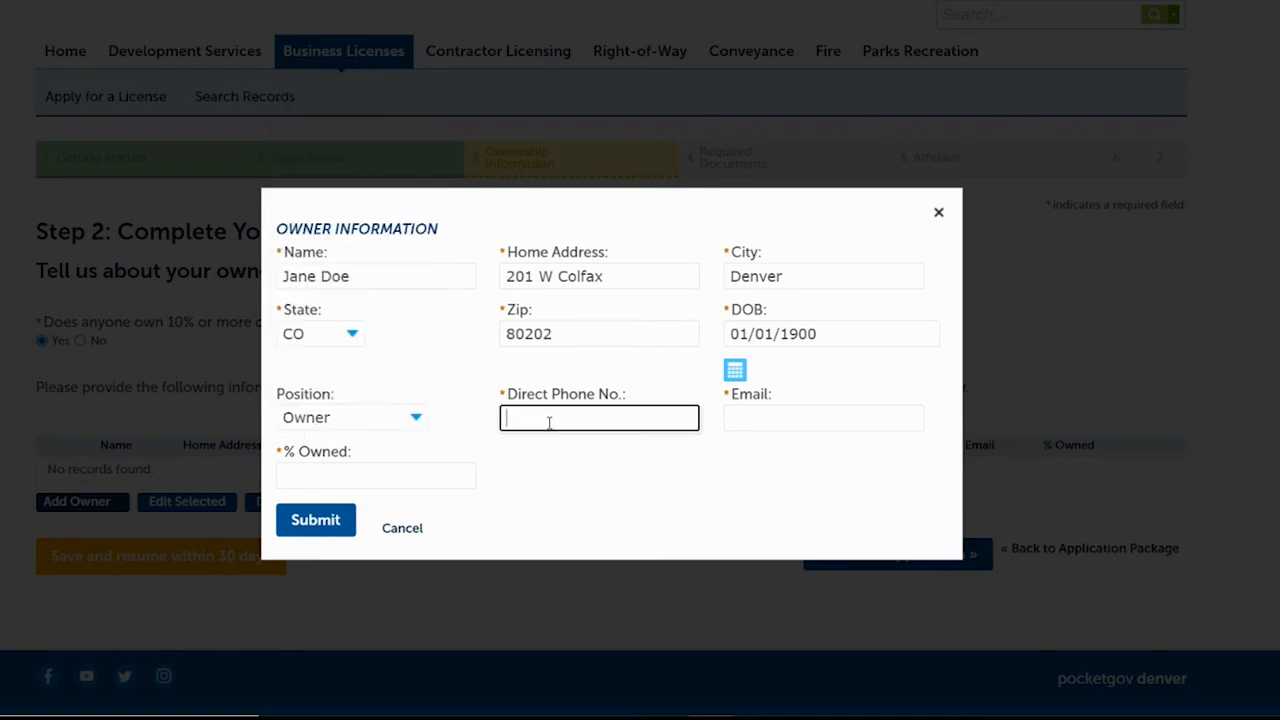
{"action": "type", "text": "7201111111"}
{"action": "left_click", "coordinate": [808, 423]}
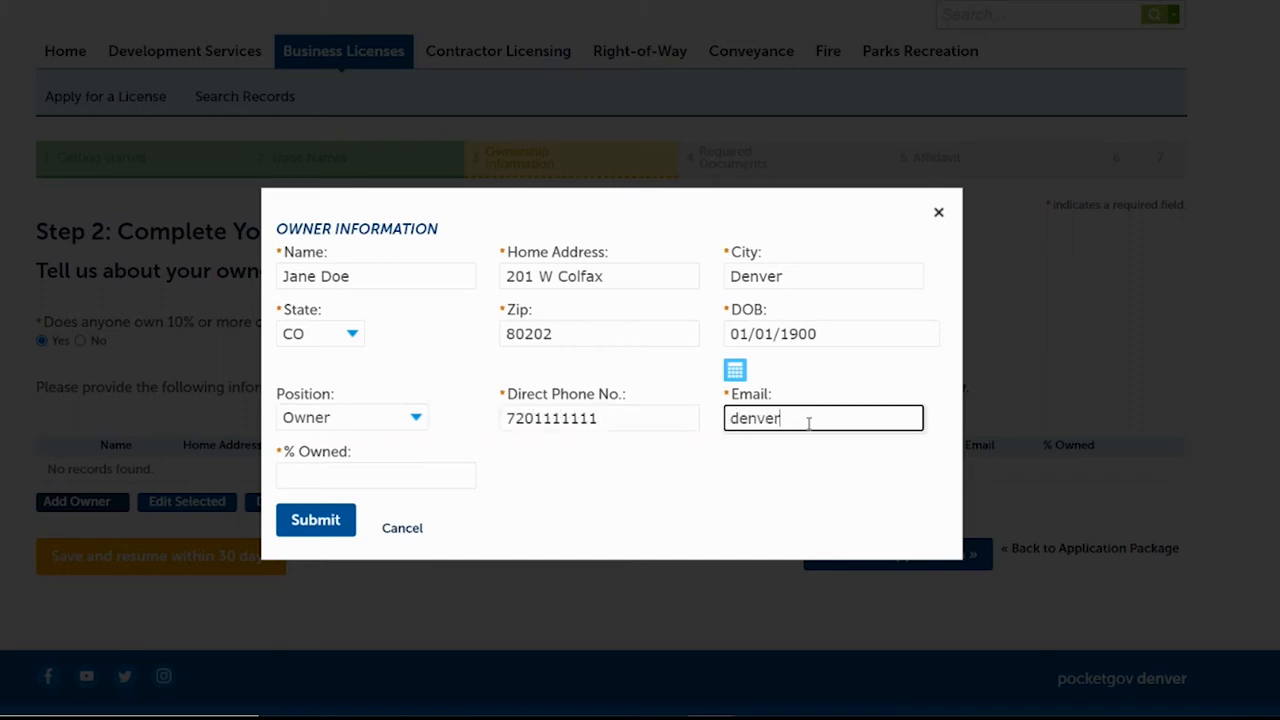
{"action": "left_click", "coordinate": [395, 473]}
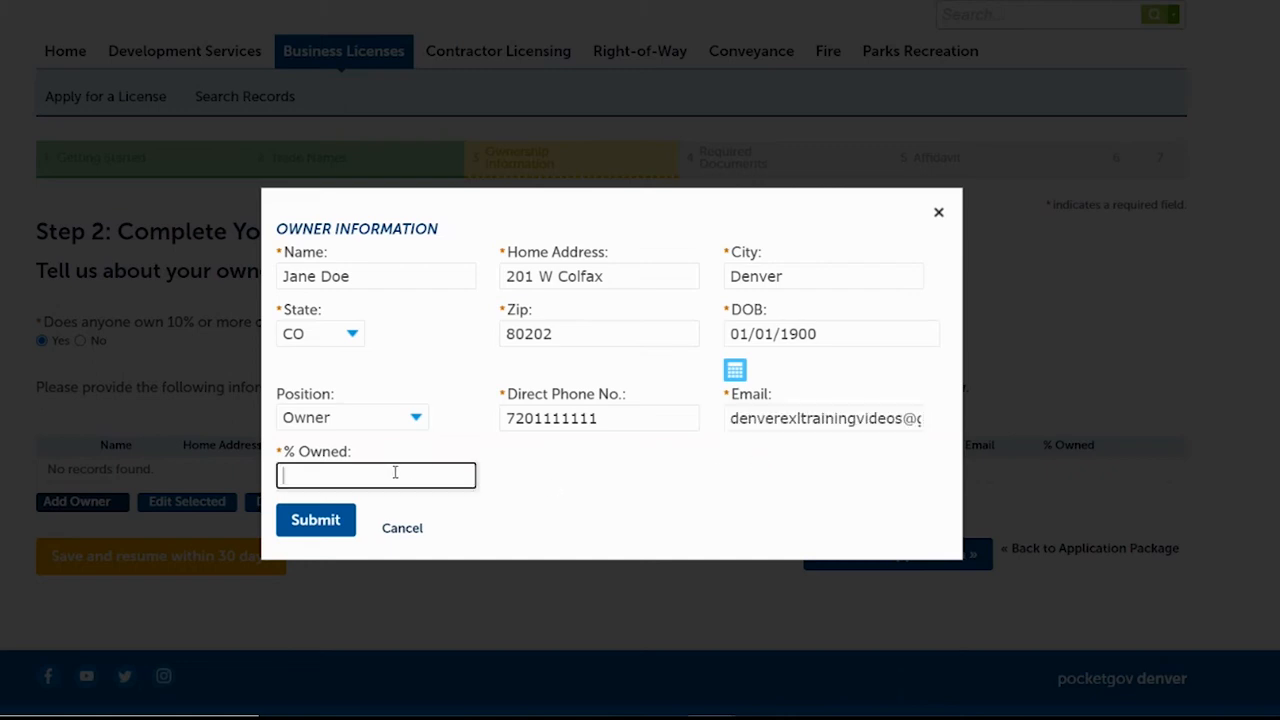
{"action": "type", "text": "100"}
{"action": "left_click", "coordinate": [310, 519]}
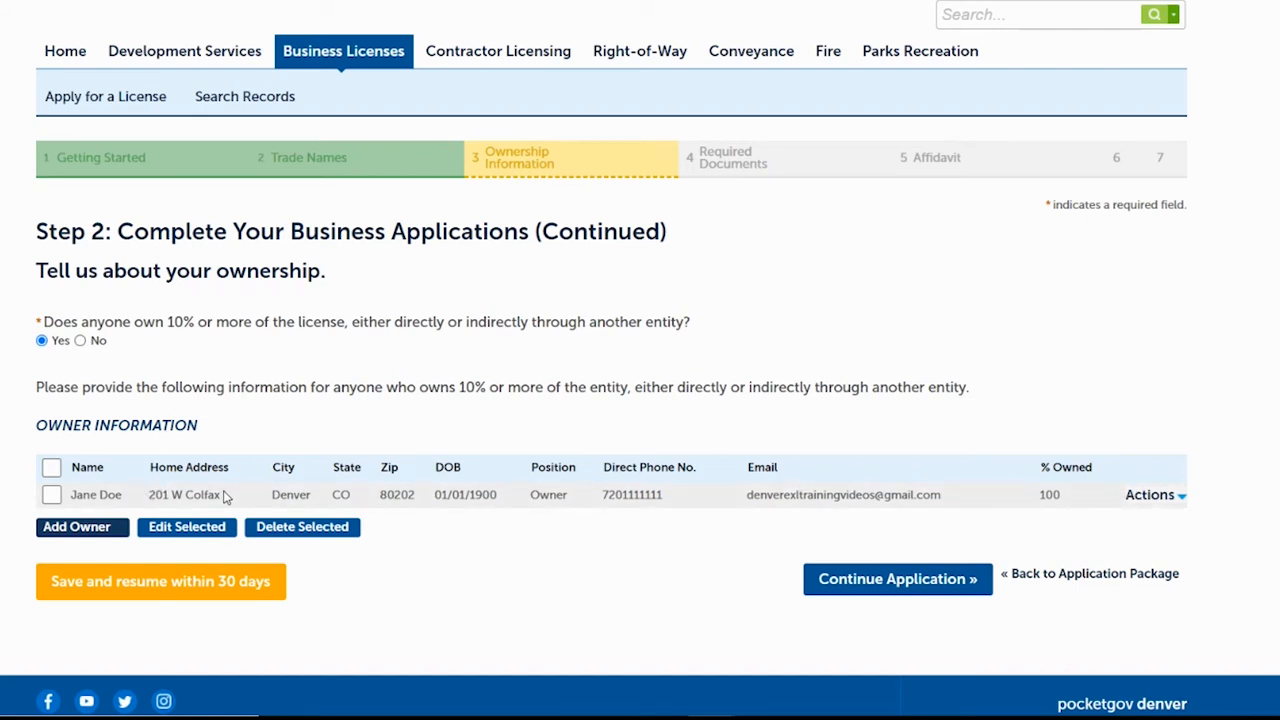
Review and re-save the owner's record, then continue to Required Documents.
{"action": "left_click", "coordinate": [52, 496]}
{"action": "left_click", "coordinate": [212, 529]}
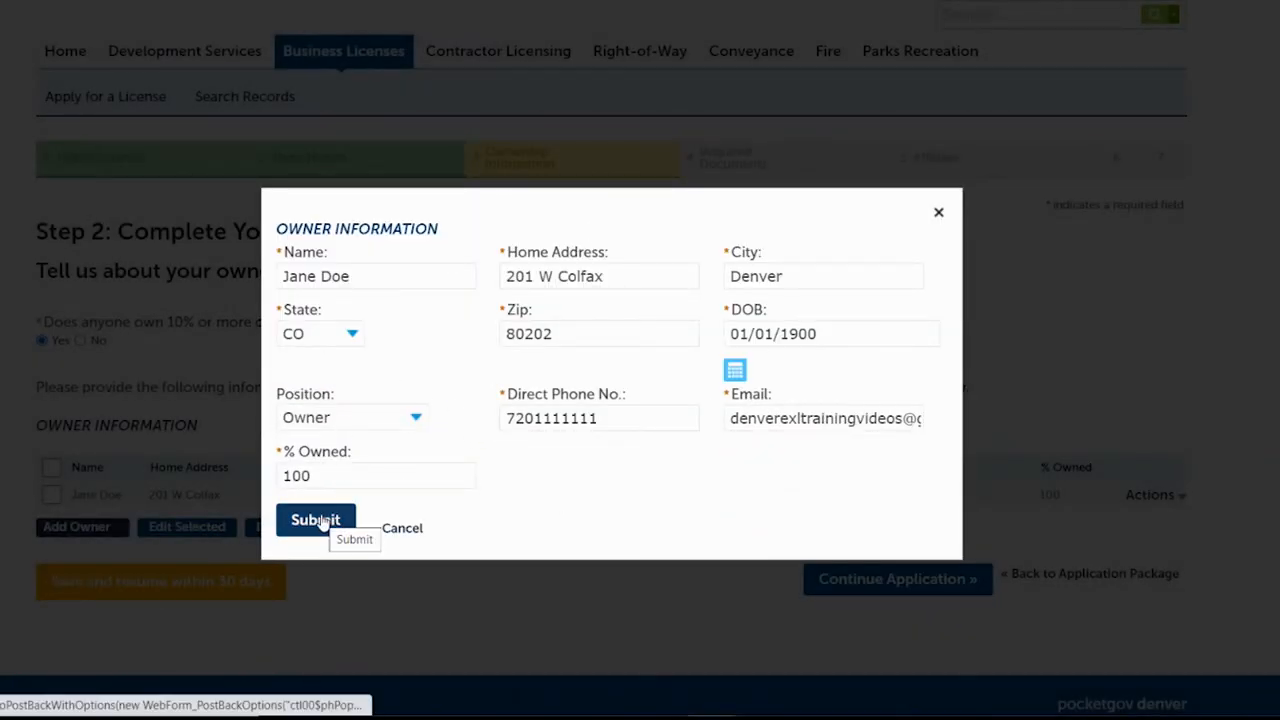
{"action": "left_click", "coordinate": [316, 521]}
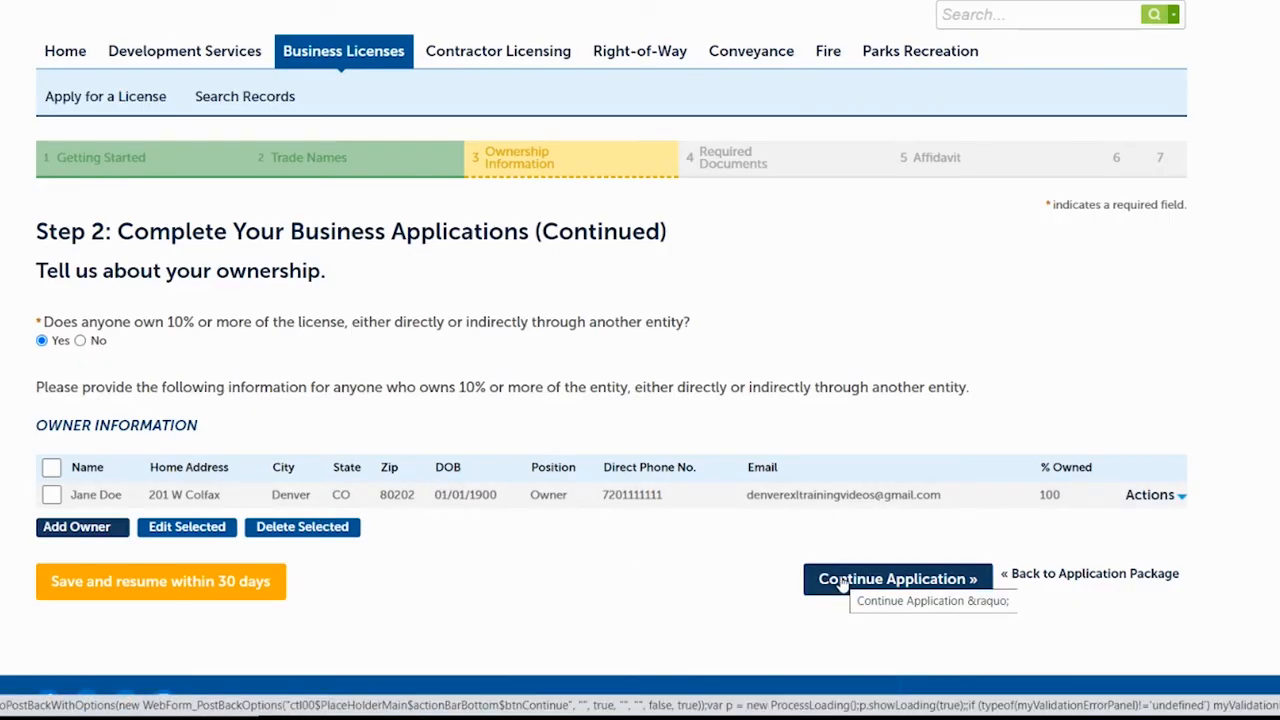
{"action": "left_click", "coordinate": [842, 581]}
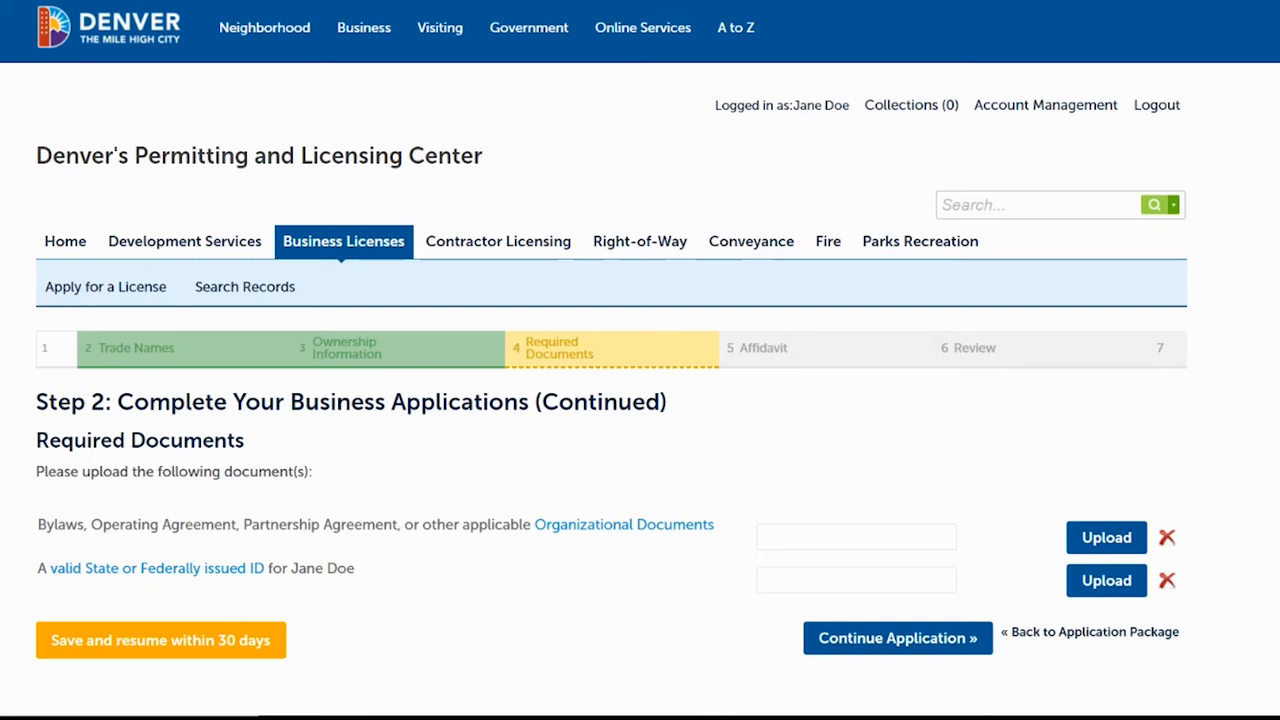
Upload the Organizational Documents file from the application files folder.
{"action": "scroll", "coordinate": [640, 360], "scroll_direction": "down", "scroll_amount": 1}
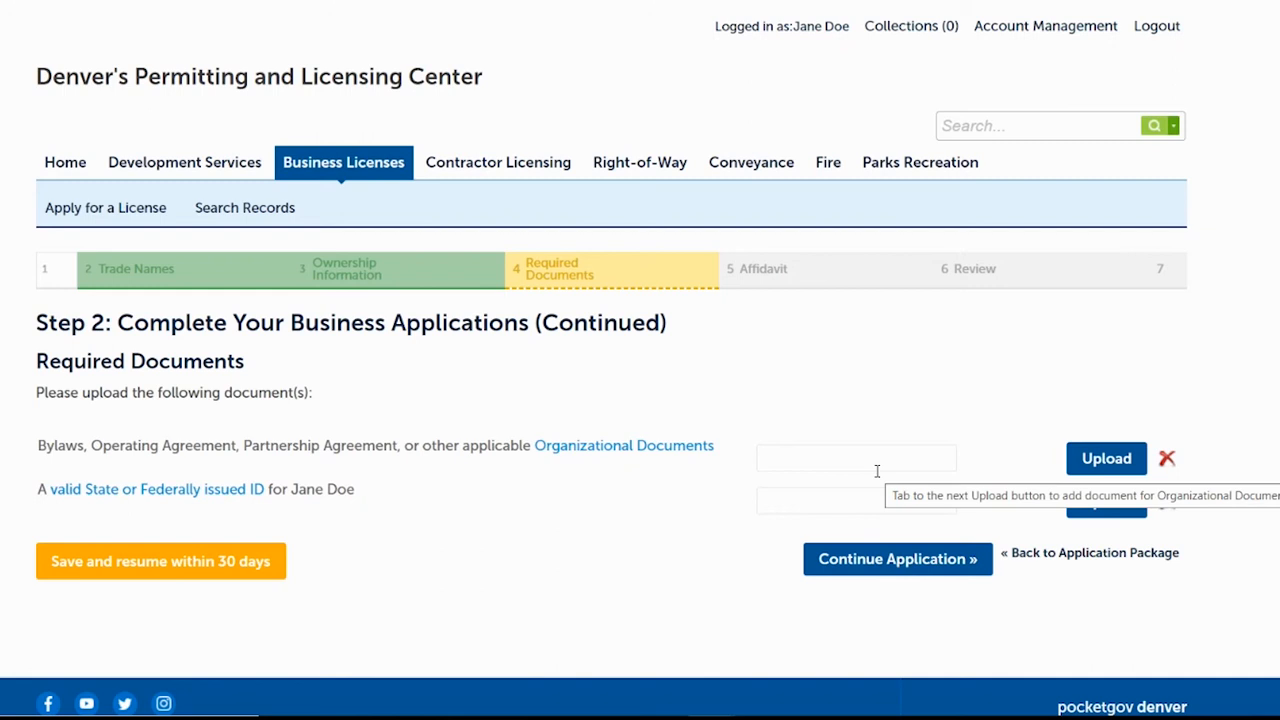
{"action": "left_click", "coordinate": [877, 459]}
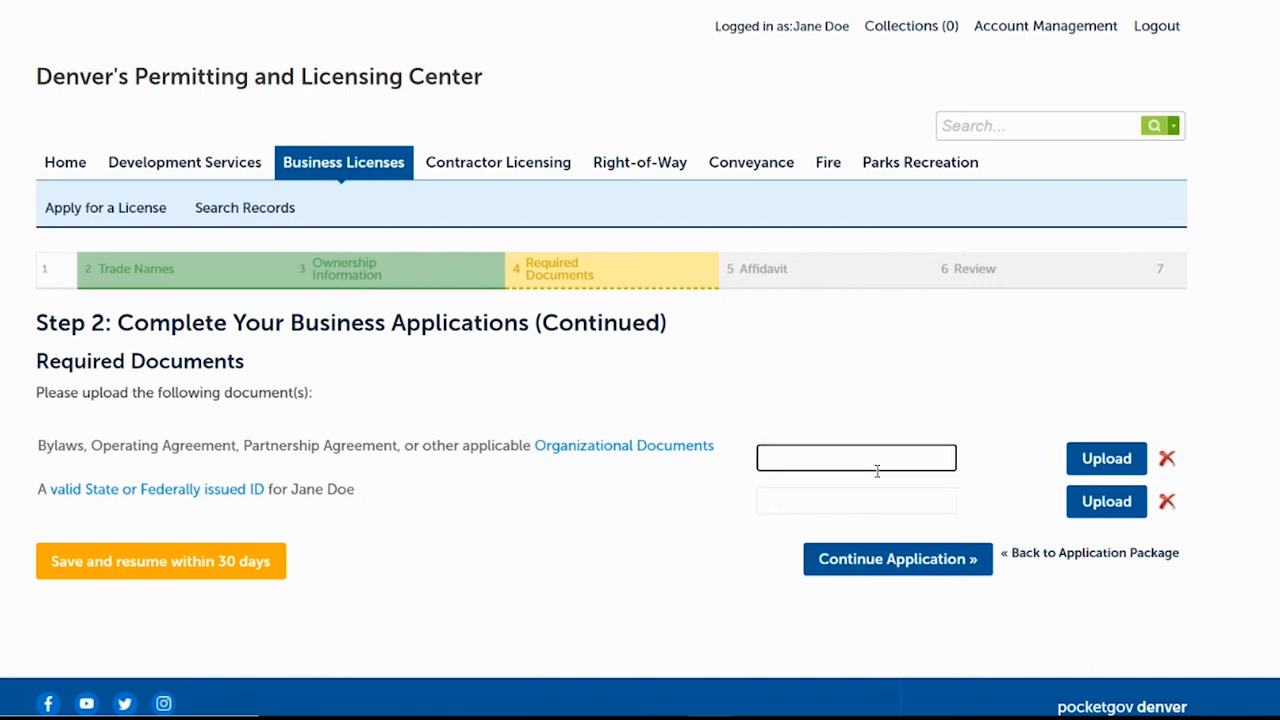
{"action": "left_click", "coordinate": [1053, 361]}
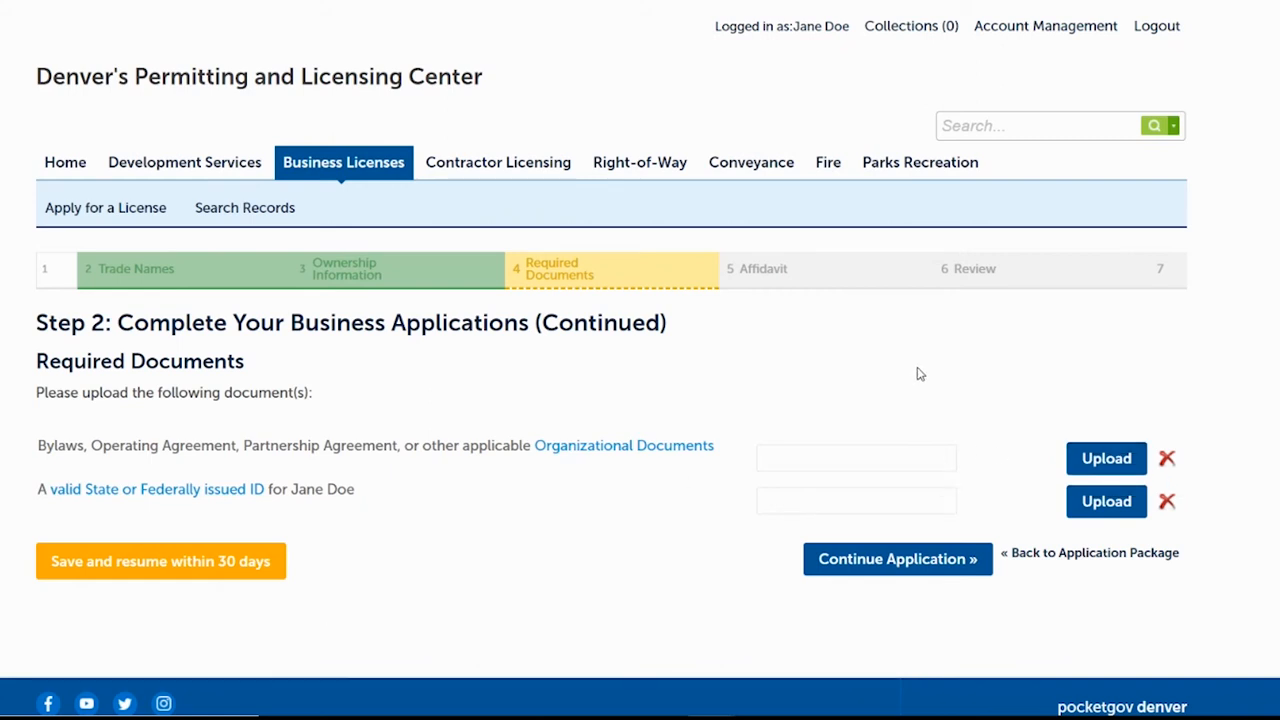
{"action": "left_click", "coordinate": [1105, 460]}
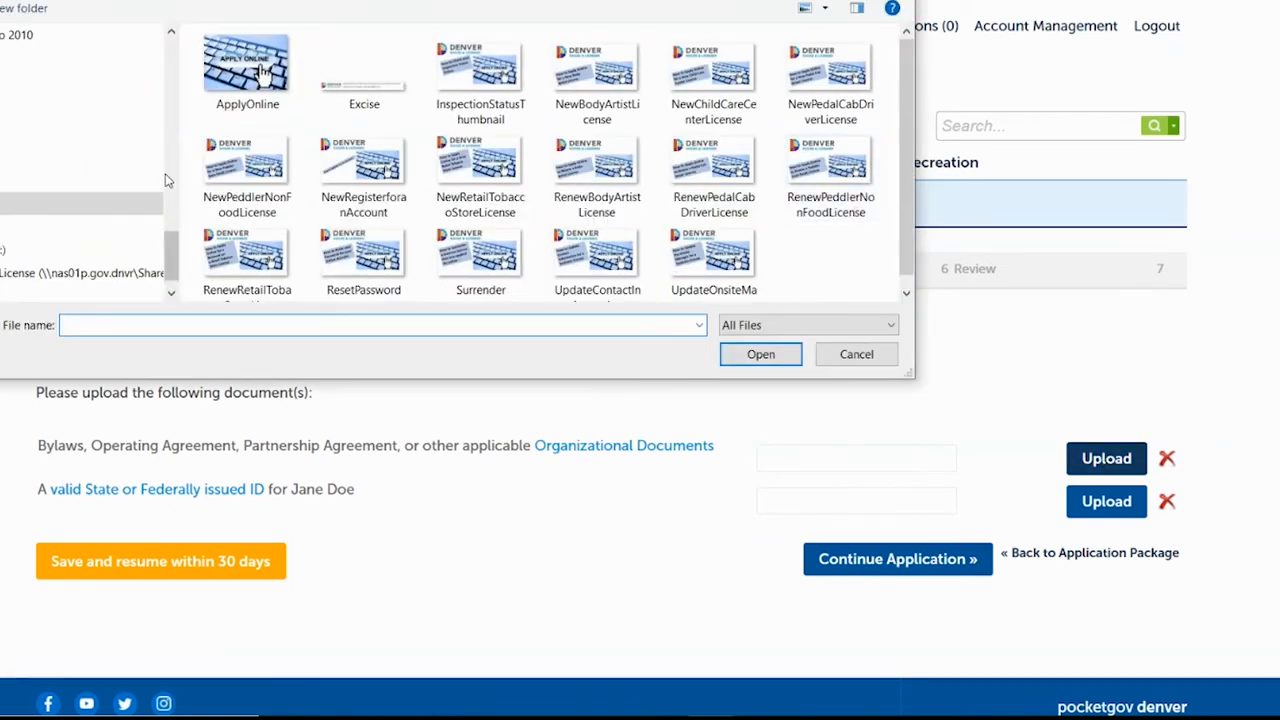
{"action": "left_click_drag", "start_coordinate": [170, 254], "coordinate": [160, 53]}
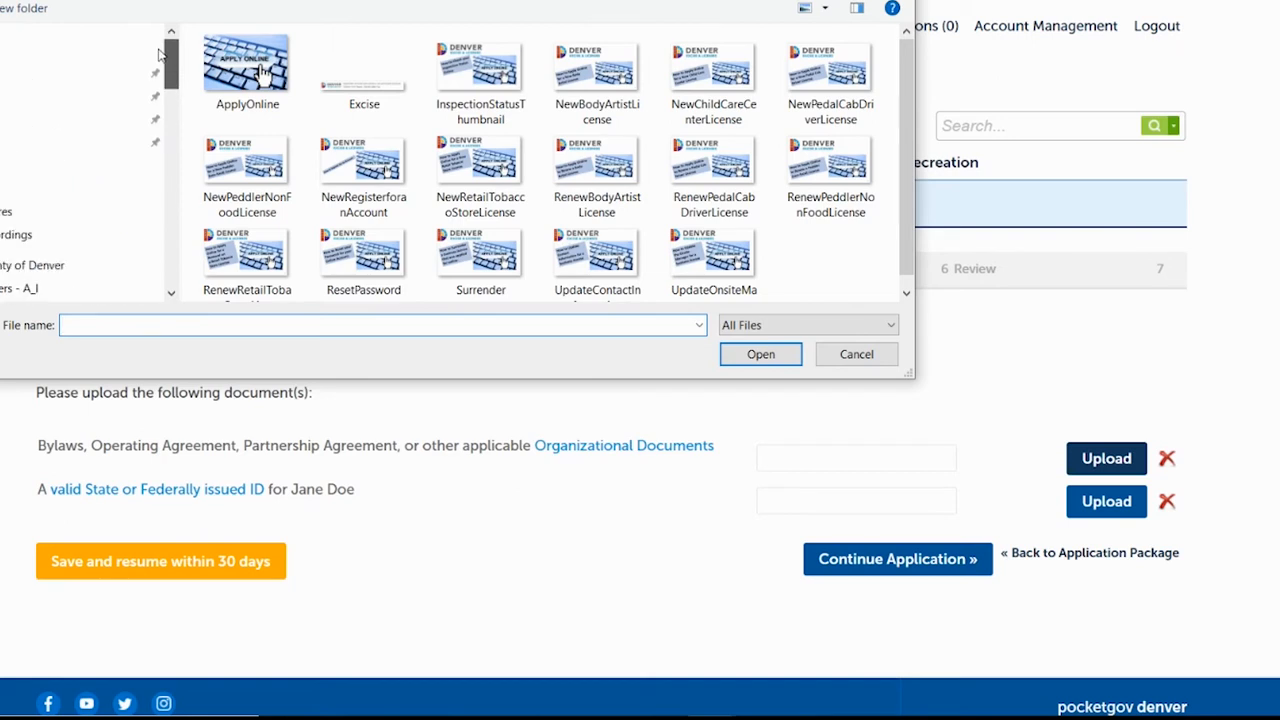
{"action": "left_click", "coordinate": [80, 95]}
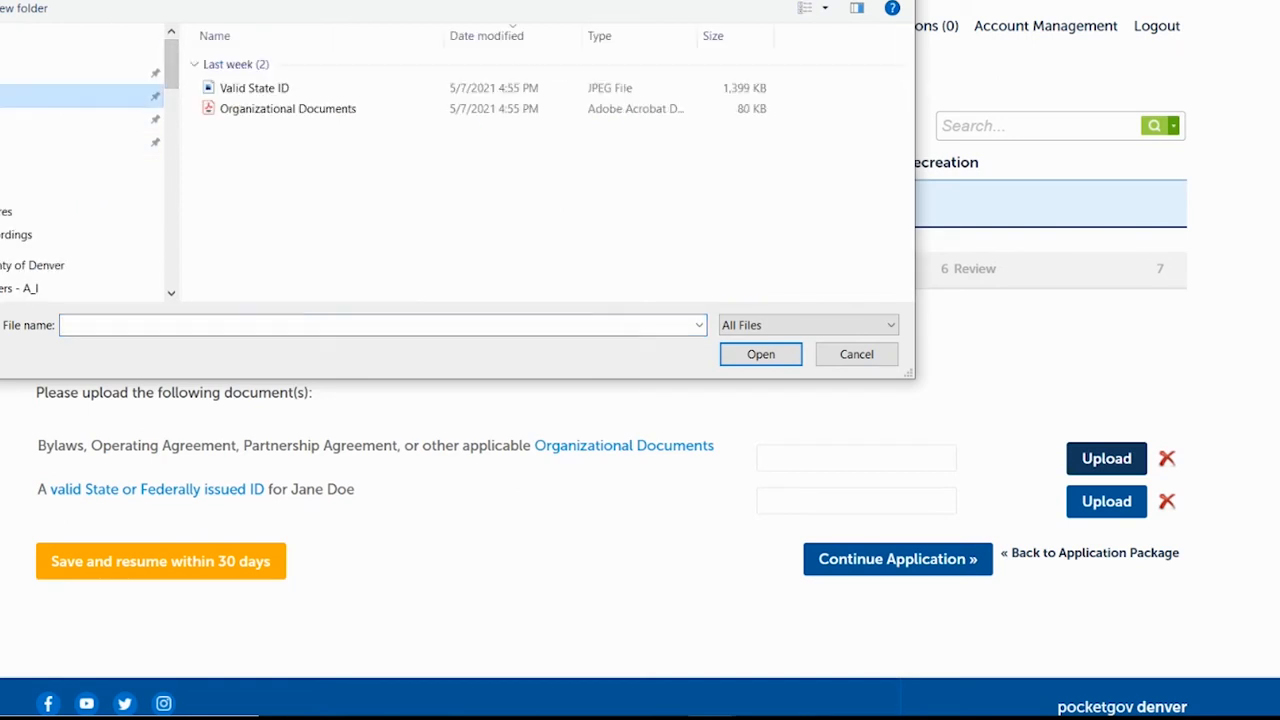
{"action": "left_click", "coordinate": [260, 115]}
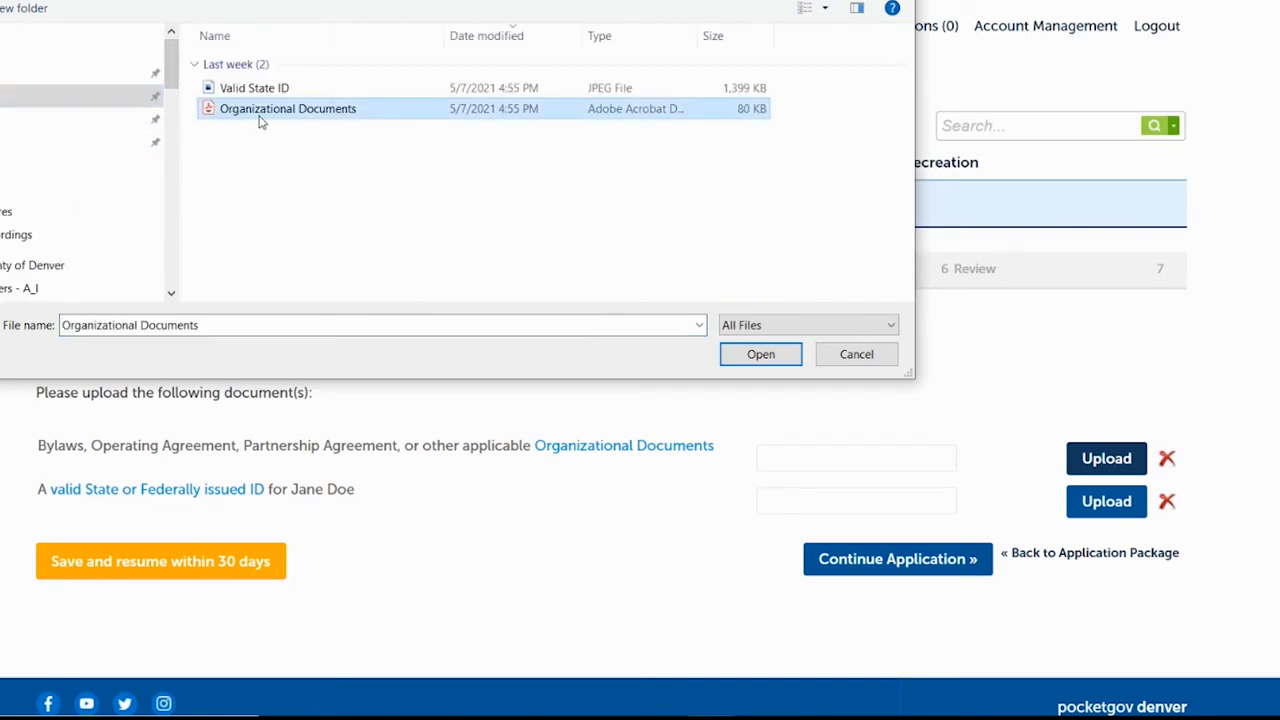
{"action": "left_click", "coordinate": [755, 357]}
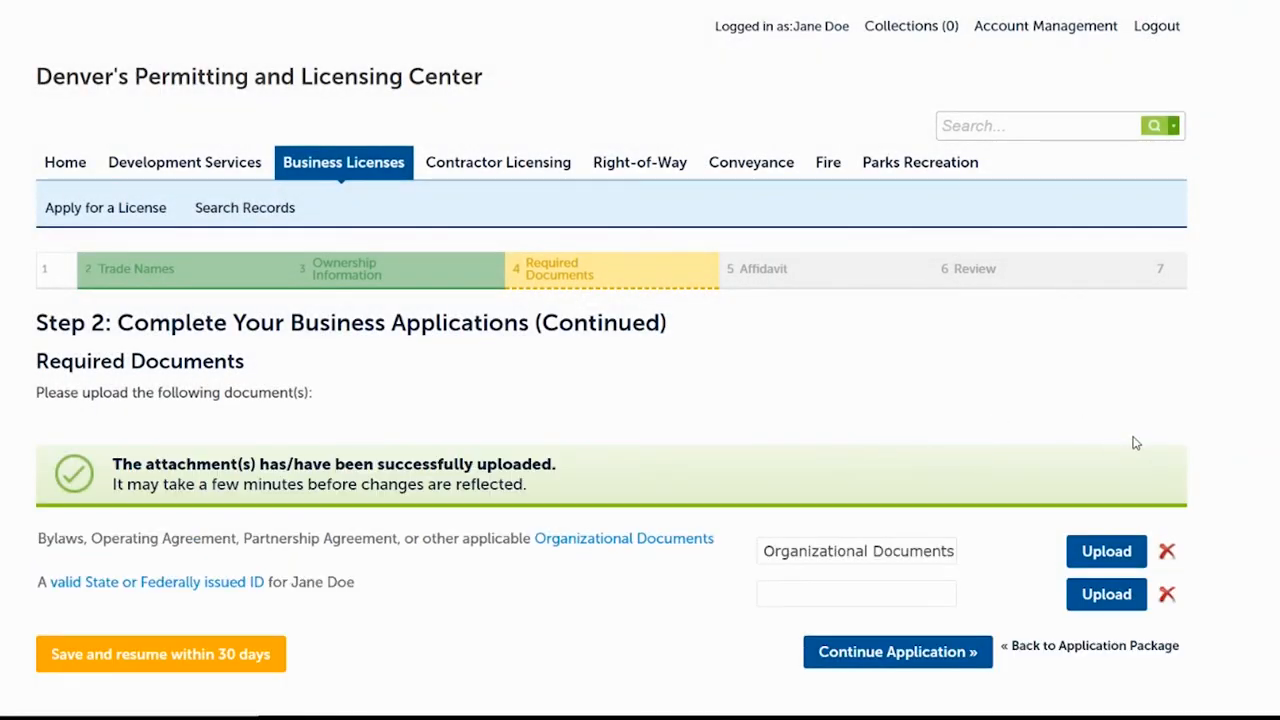
Upload the Valid State ID image as the ID document.
{"action": "scroll", "coordinate": [640, 400], "scroll_direction": "down", "scroll_amount": 3}
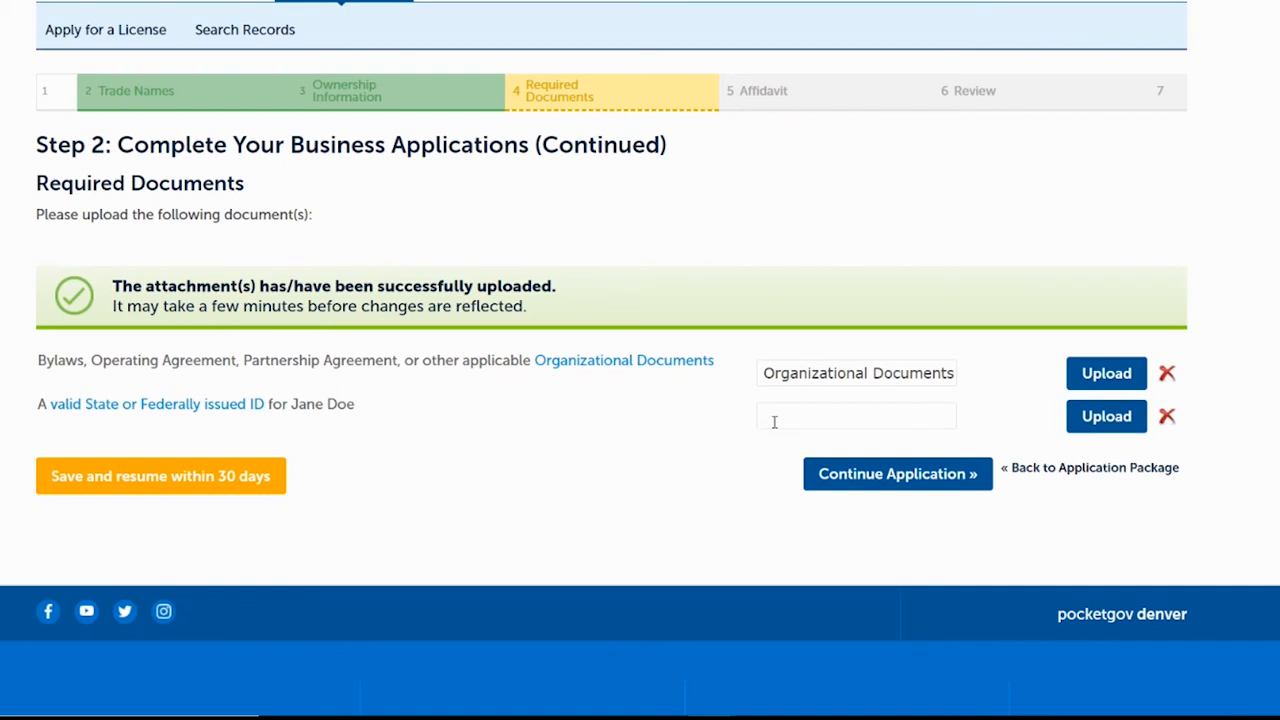
{"action": "left_click", "coordinate": [1114, 418]}
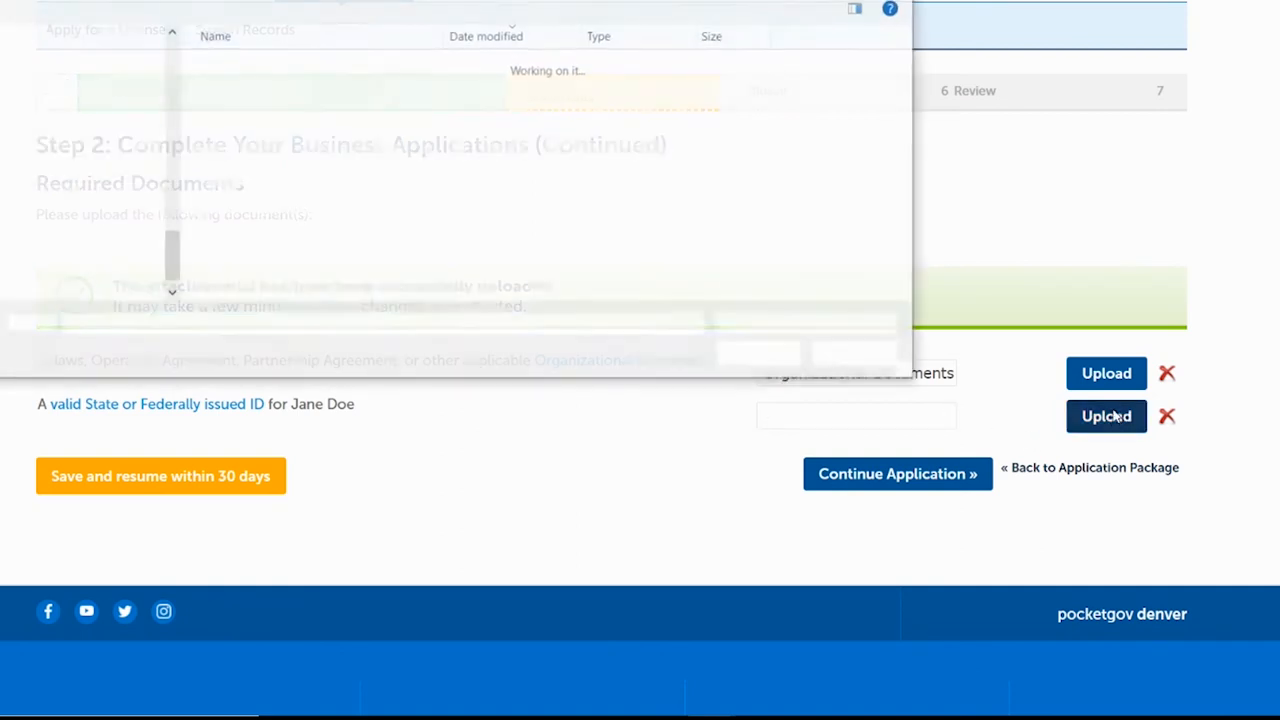
{"action": "double_click", "coordinate": [555, 86]}
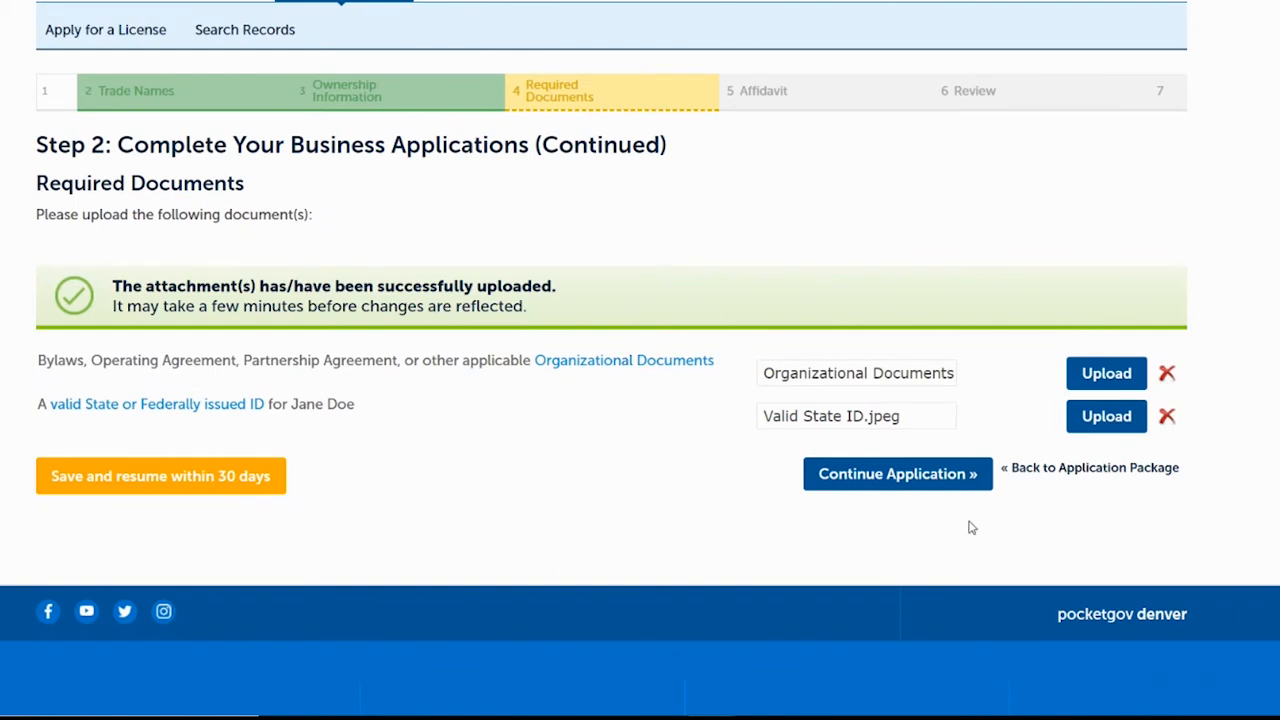
Review the Entity Registration application, agree to the certification oath, and submit it.
{"action": "left_click", "coordinate": [926, 478]}
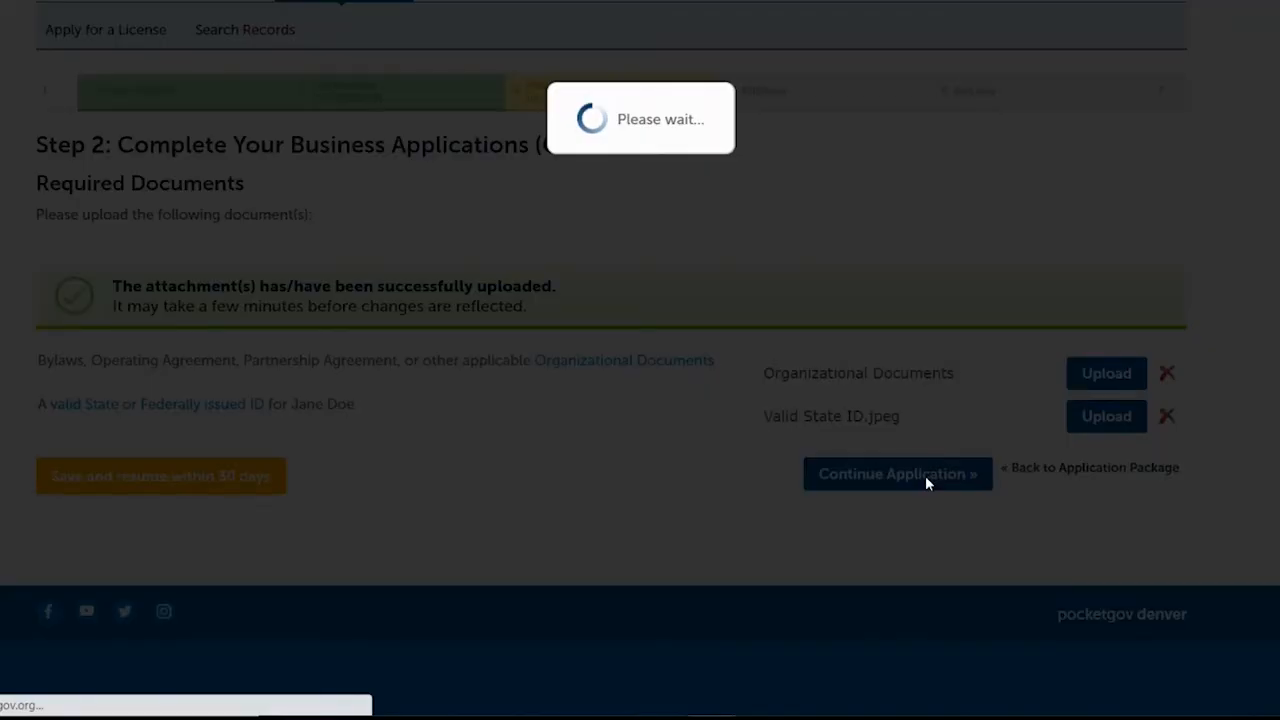
{"action": "scroll", "coordinate": [925, 475], "scroll_direction": "down", "scroll_amount": 3}
{"action": "scroll", "coordinate": [612, 358], "scroll_direction": "down", "scroll_amount": 3}
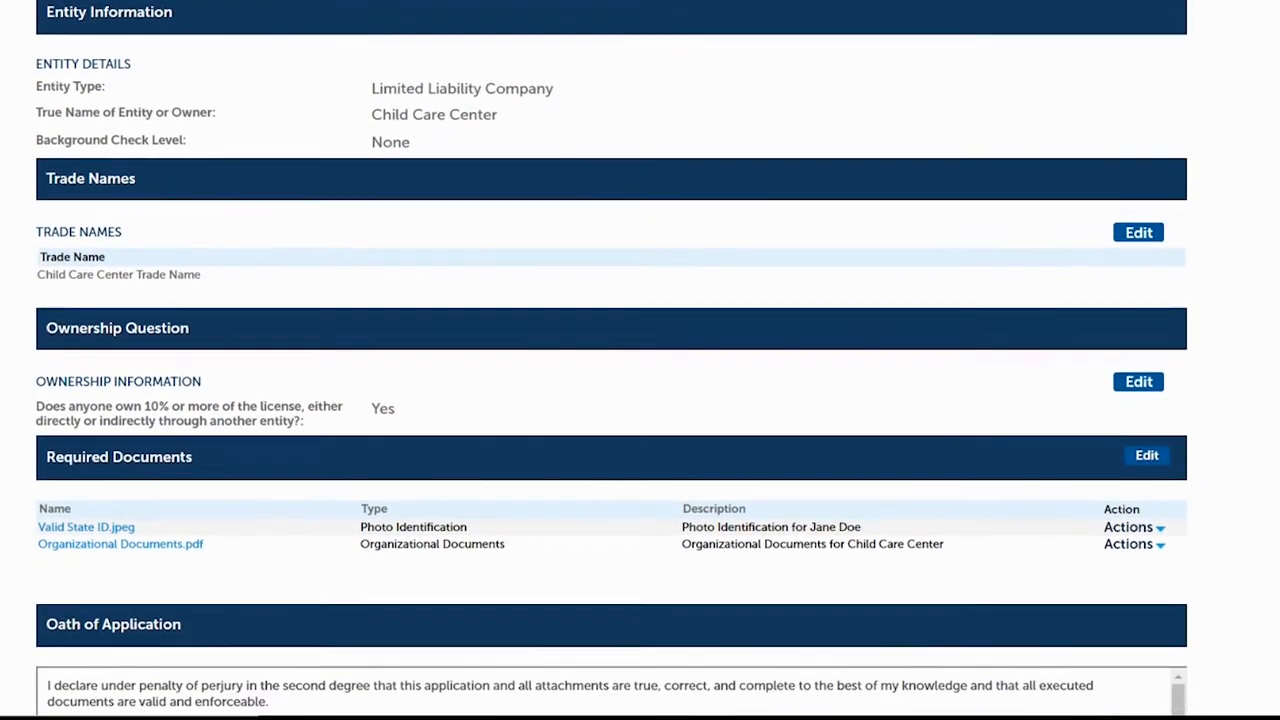
{"action": "scroll", "coordinate": [1130, 292], "scroll_direction": "down", "scroll_amount": 1}
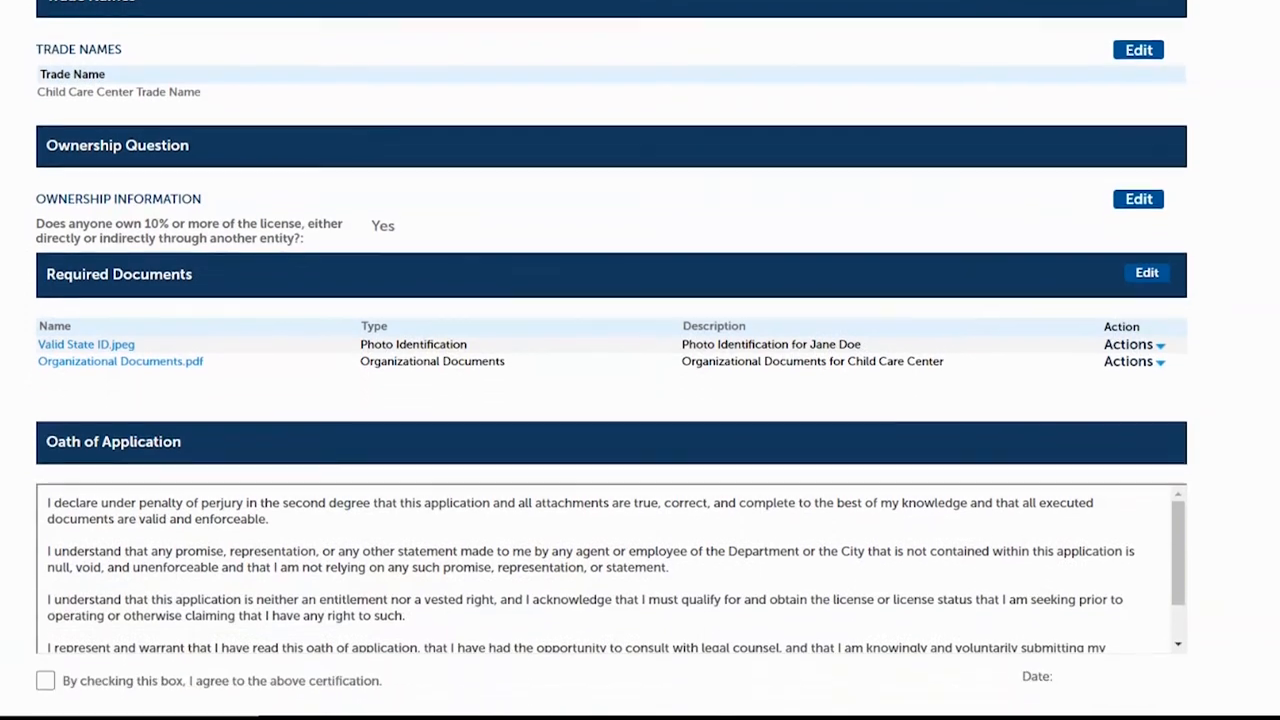
{"action": "scroll", "coordinate": [1130, 292], "scroll_direction": "up", "scroll_amount": 2}
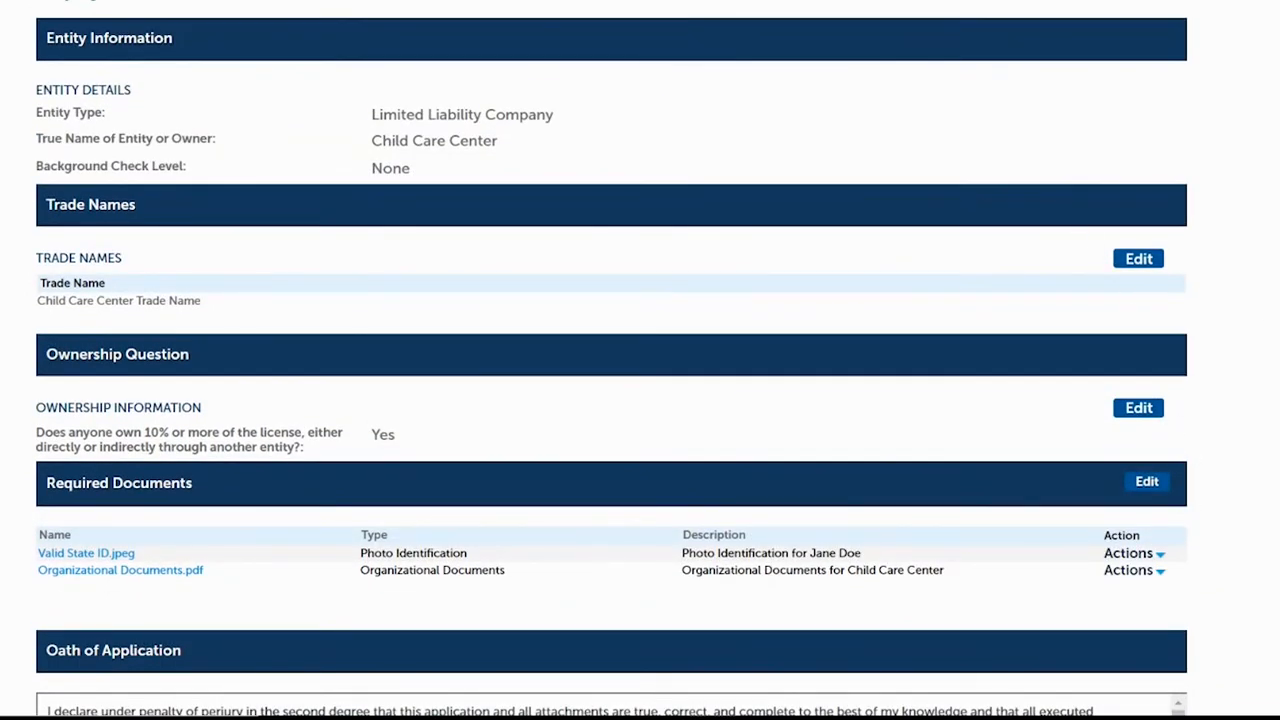
{"action": "scroll", "coordinate": [550, 218], "scroll_direction": "down", "scroll_amount": 5}
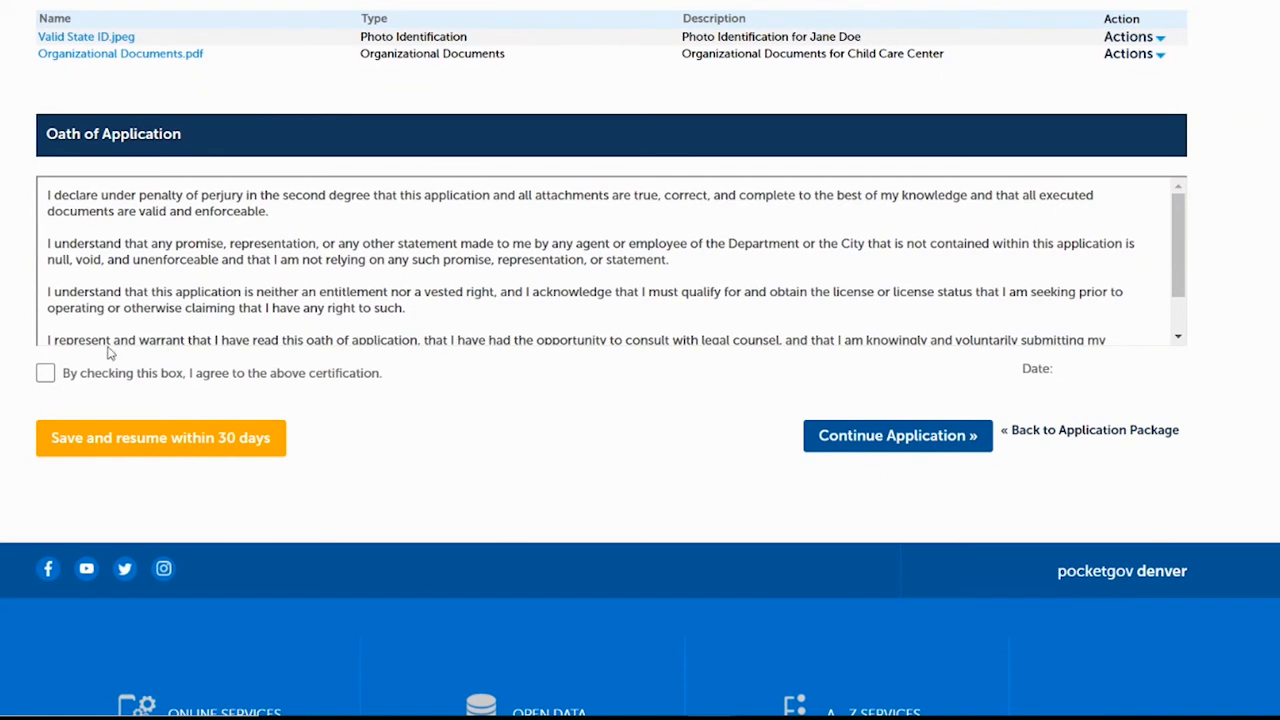
{"action": "left_click", "coordinate": [45, 376]}
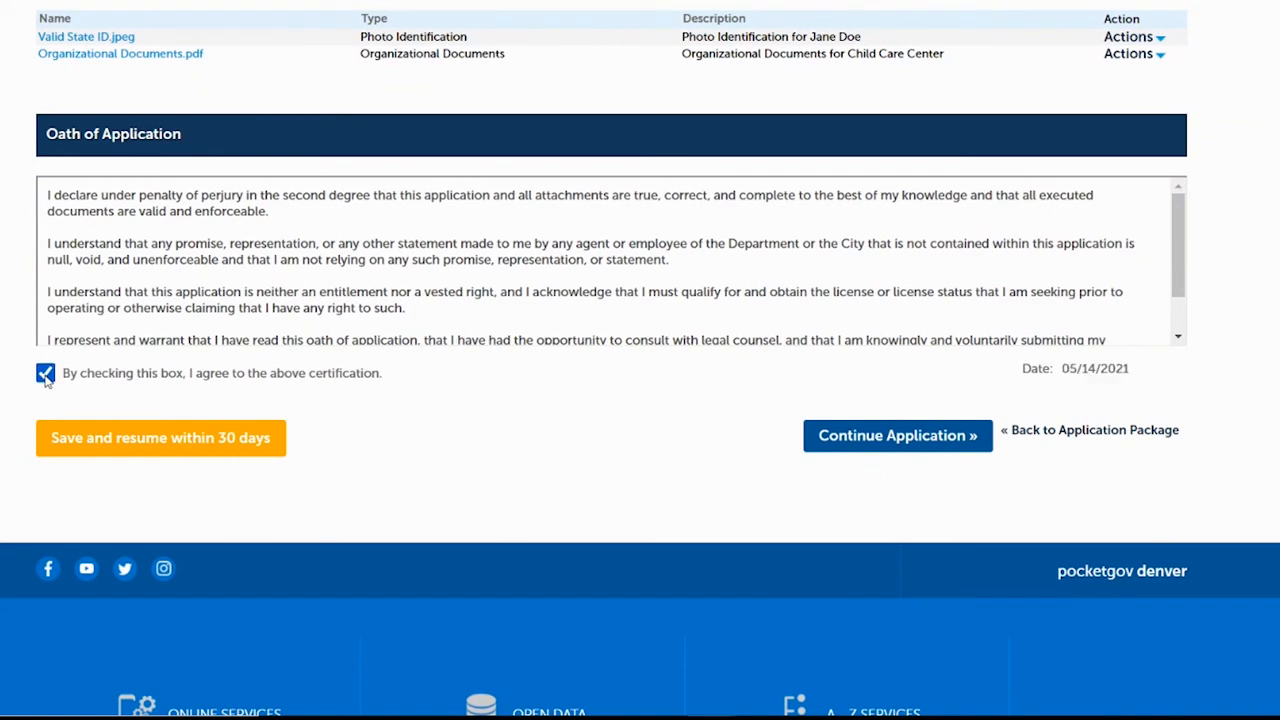
{"action": "left_click", "coordinate": [872, 437]}
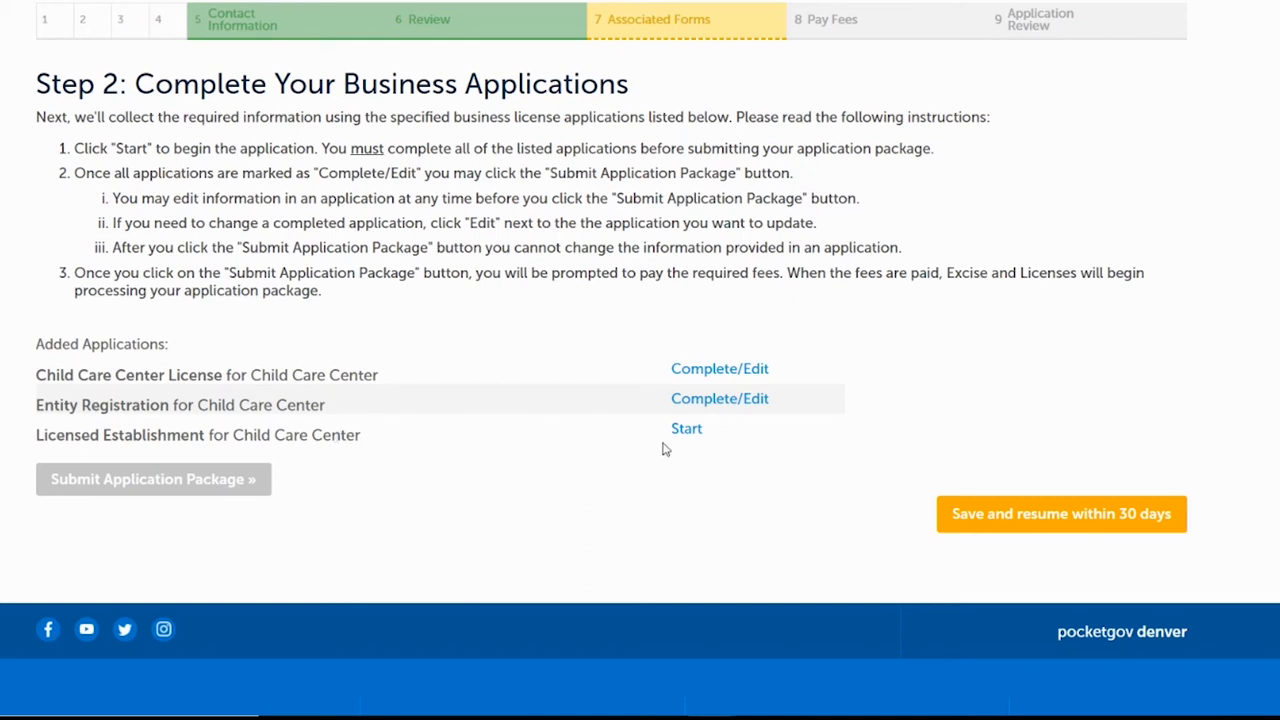
Start Licensed Establishment, confirm its location, and view the required information list.
{"action": "left_click", "coordinate": [686, 429]}
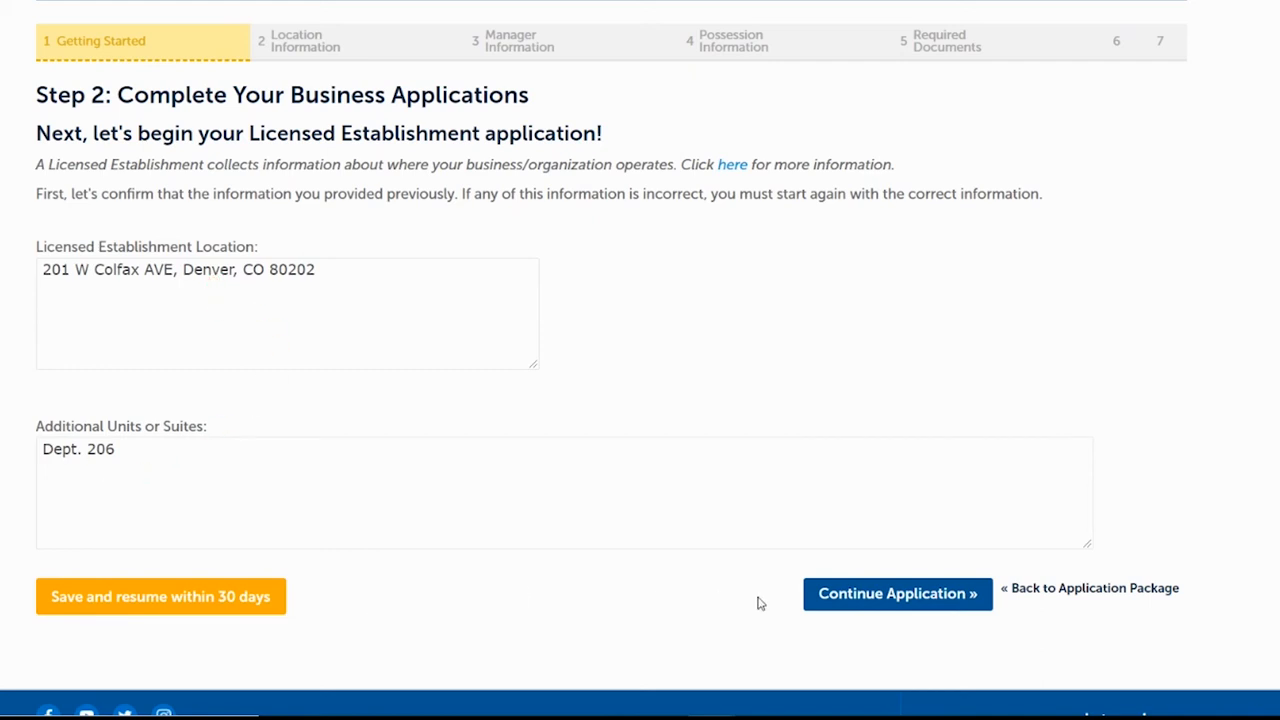
{"action": "left_click", "coordinate": [848, 594]}
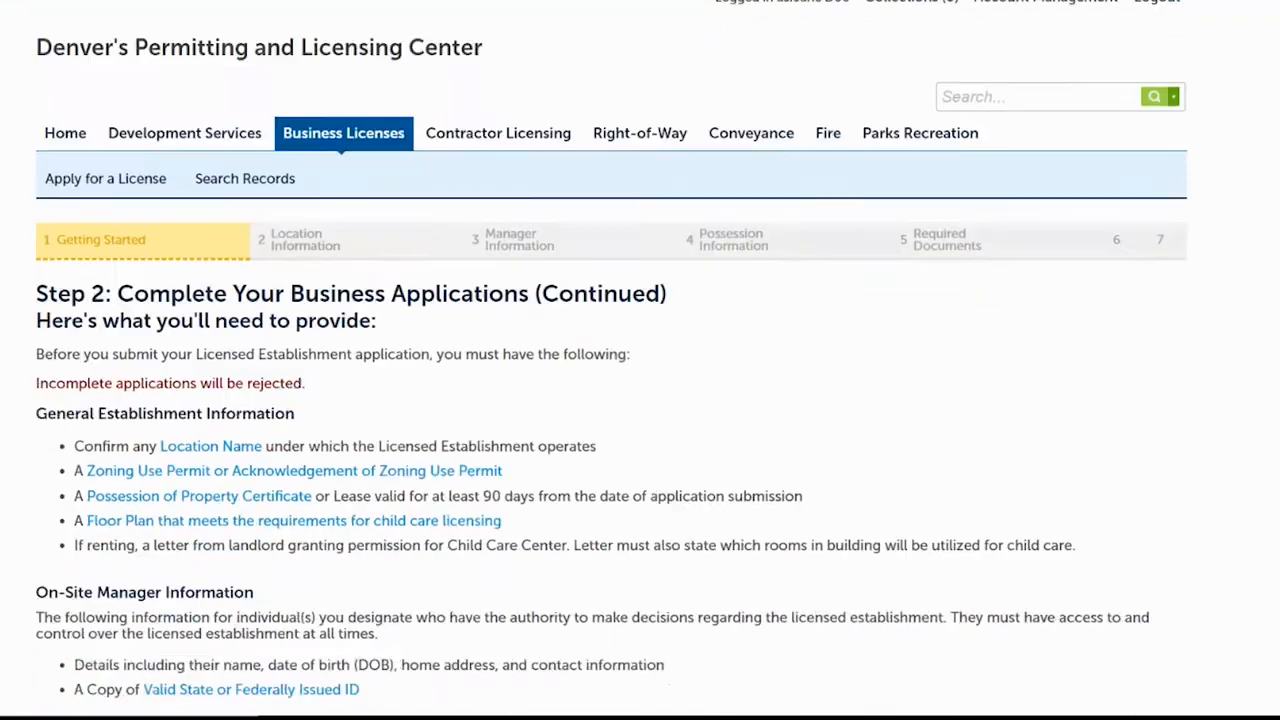
{"action": "scroll", "coordinate": [846, 590], "scroll_direction": "down", "scroll_amount": 3}
{"action": "scroll", "coordinate": [640, 360], "scroll_direction": "up", "scroll_amount": 1}
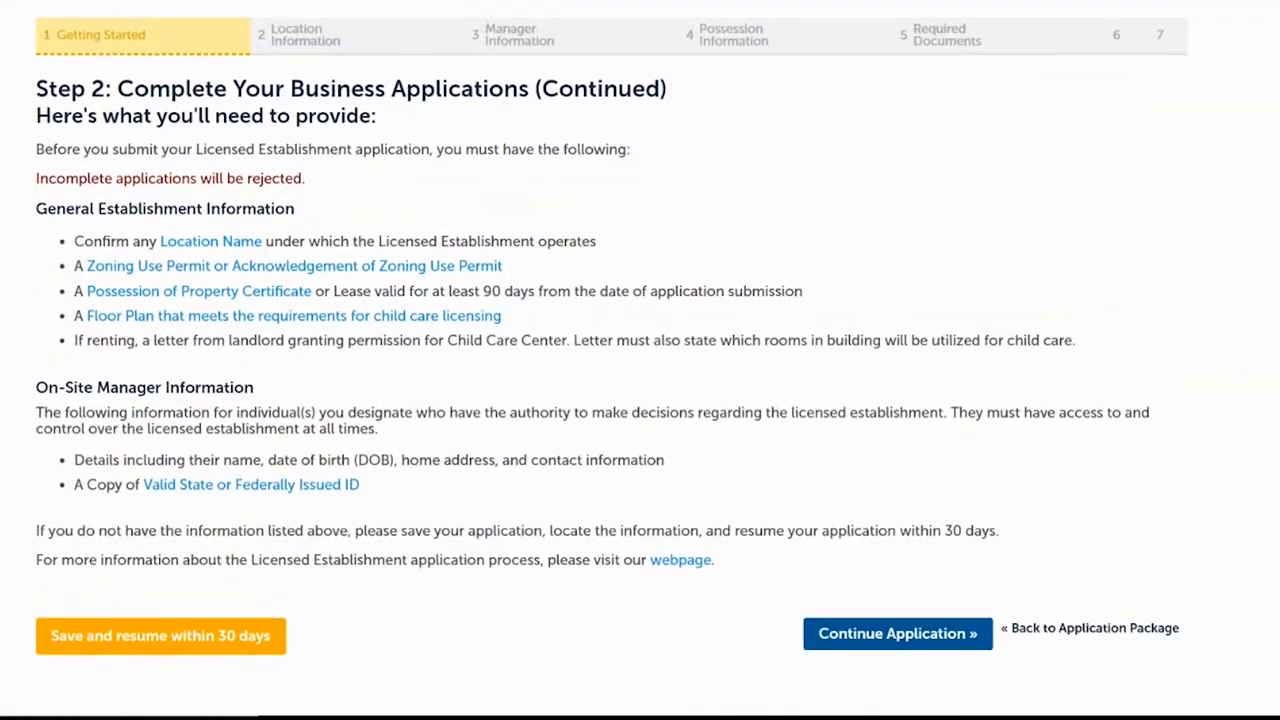
{"action": "scroll", "coordinate": [640, 360], "scroll_direction": "down", "scroll_amount": 1}
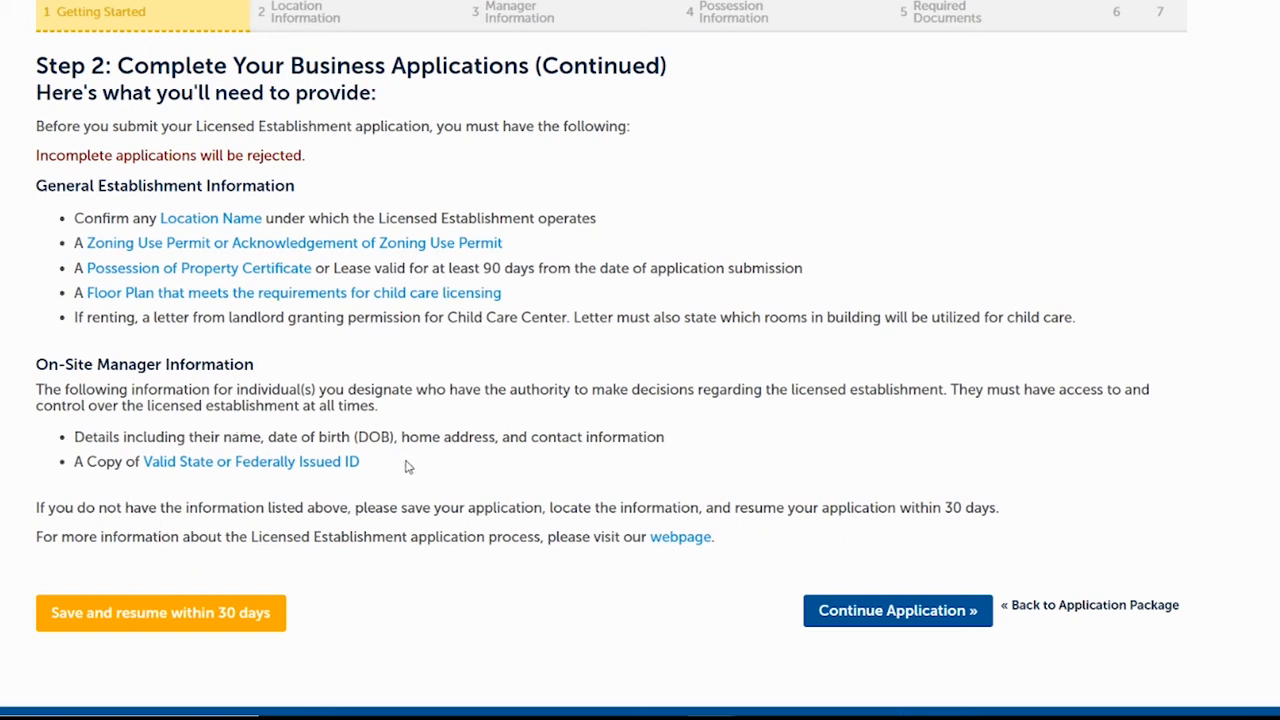
Enter 'Location #26' as the location name and continue to the on-site manager step.
{"action": "left_click", "coordinate": [855, 612]}
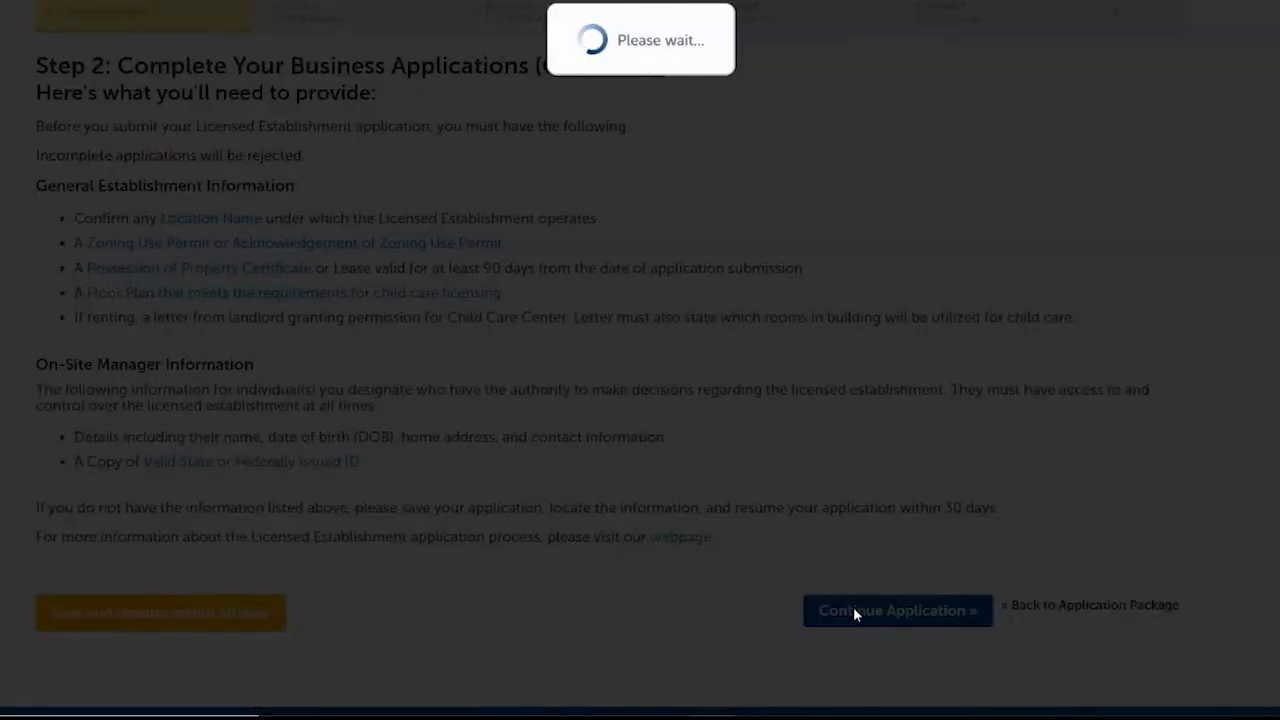
{"action": "scroll", "coordinate": [427, 313], "scroll_direction": "down", "scroll_amount": 3}
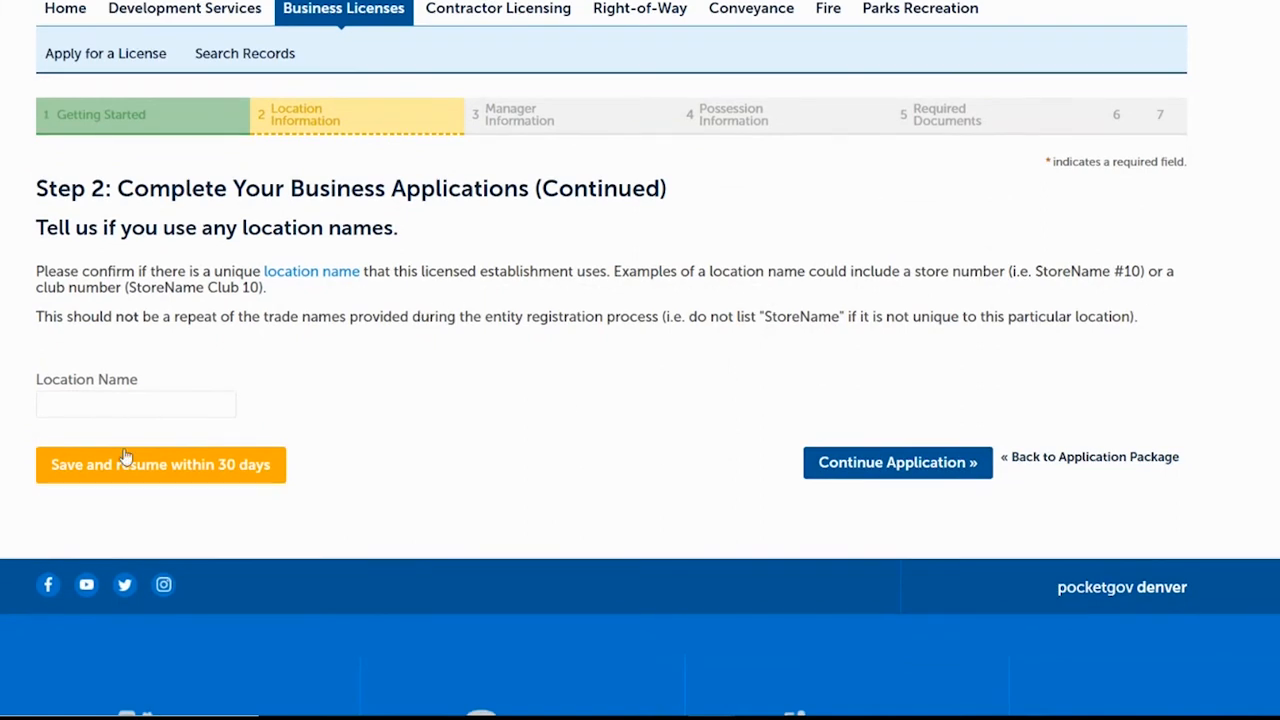
{"action": "left_click", "coordinate": [142, 410]}
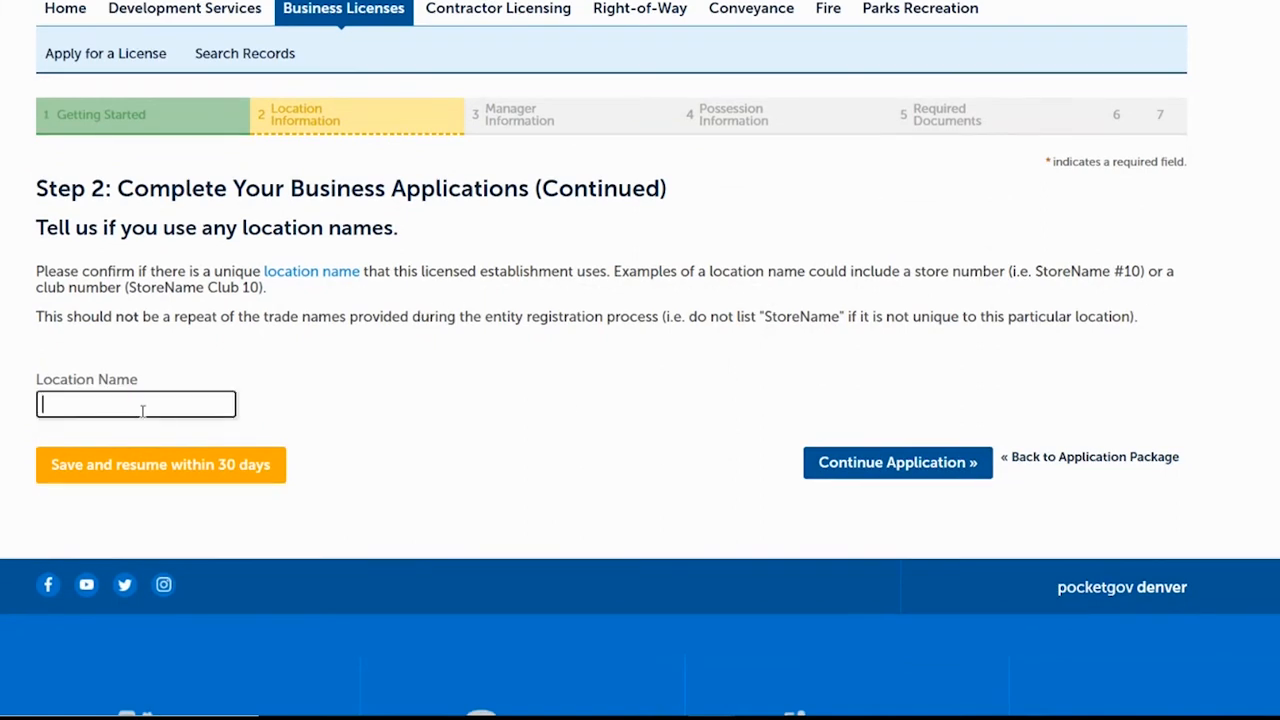
{"action": "type", "text": "Location #26"}
{"action": "left_click", "coordinate": [902, 466]}
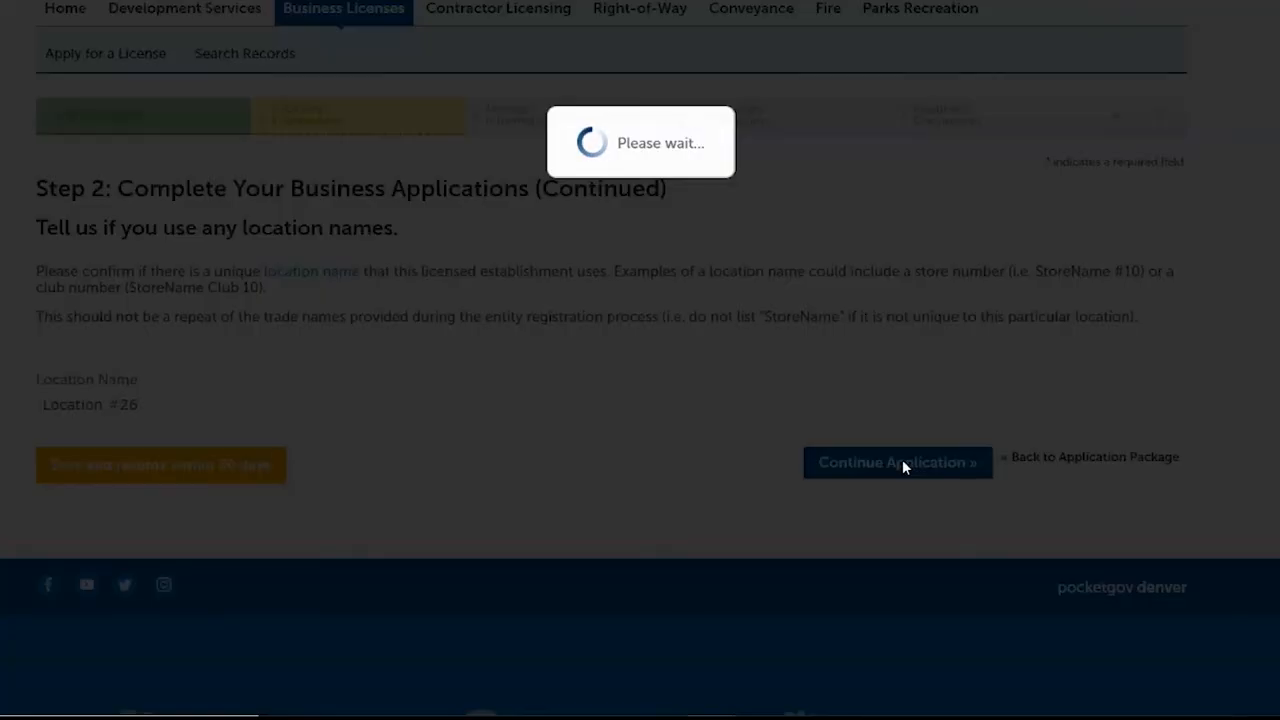
{"action": "scroll", "coordinate": [729, 263], "scroll_direction": "down", "scroll_amount": 2}
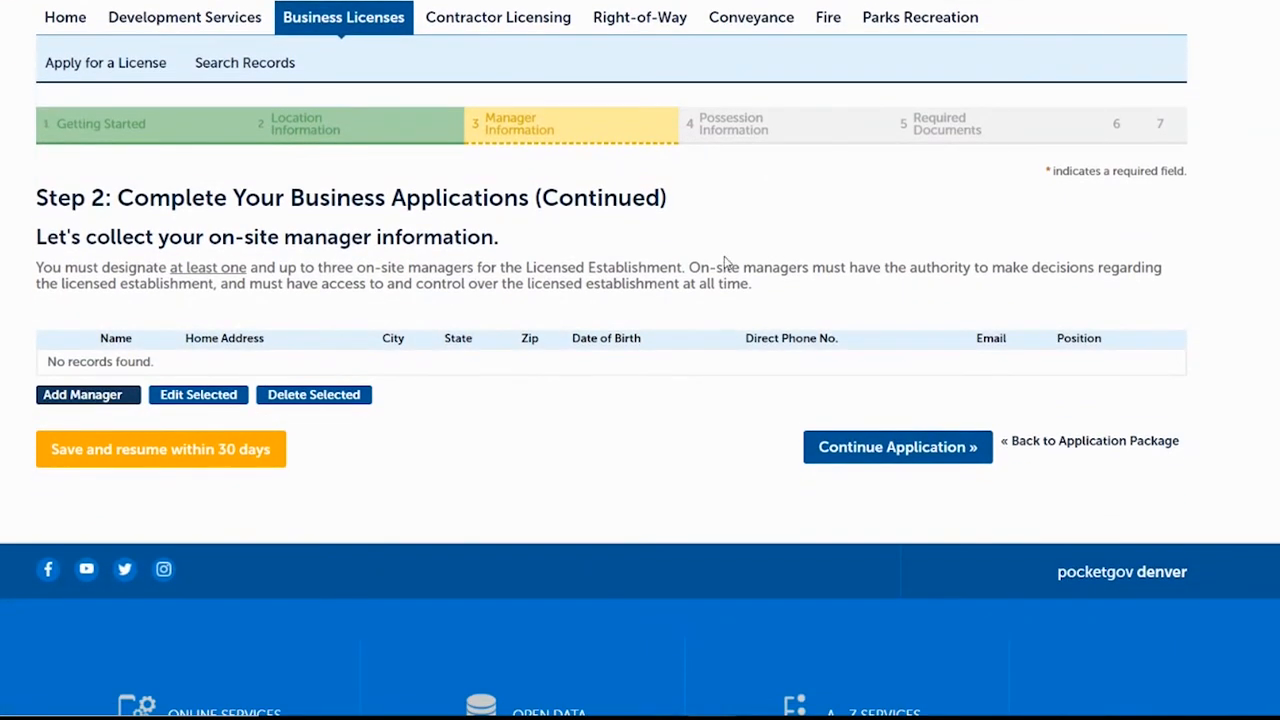
Add an on-site manager with address, birth date, phone, e-mail and position General Manager.
{"action": "left_click", "coordinate": [80, 397]}
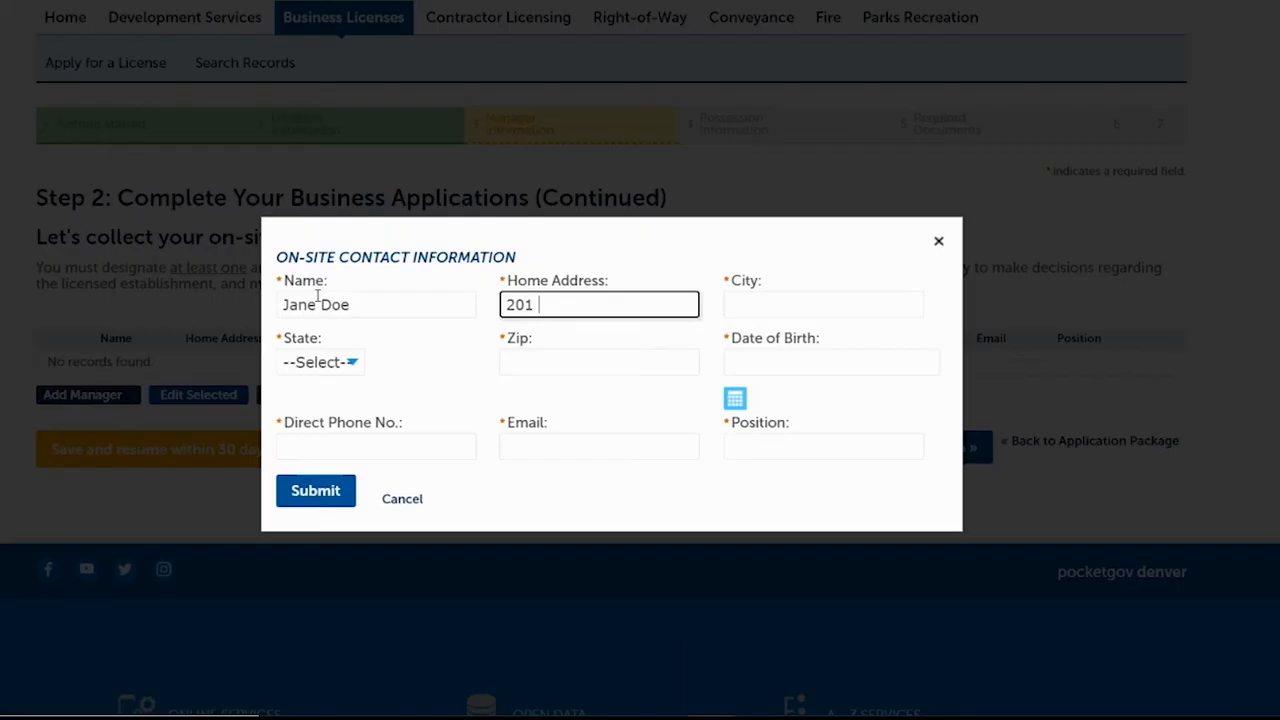
{"action": "type", "text": "W Colfax"}
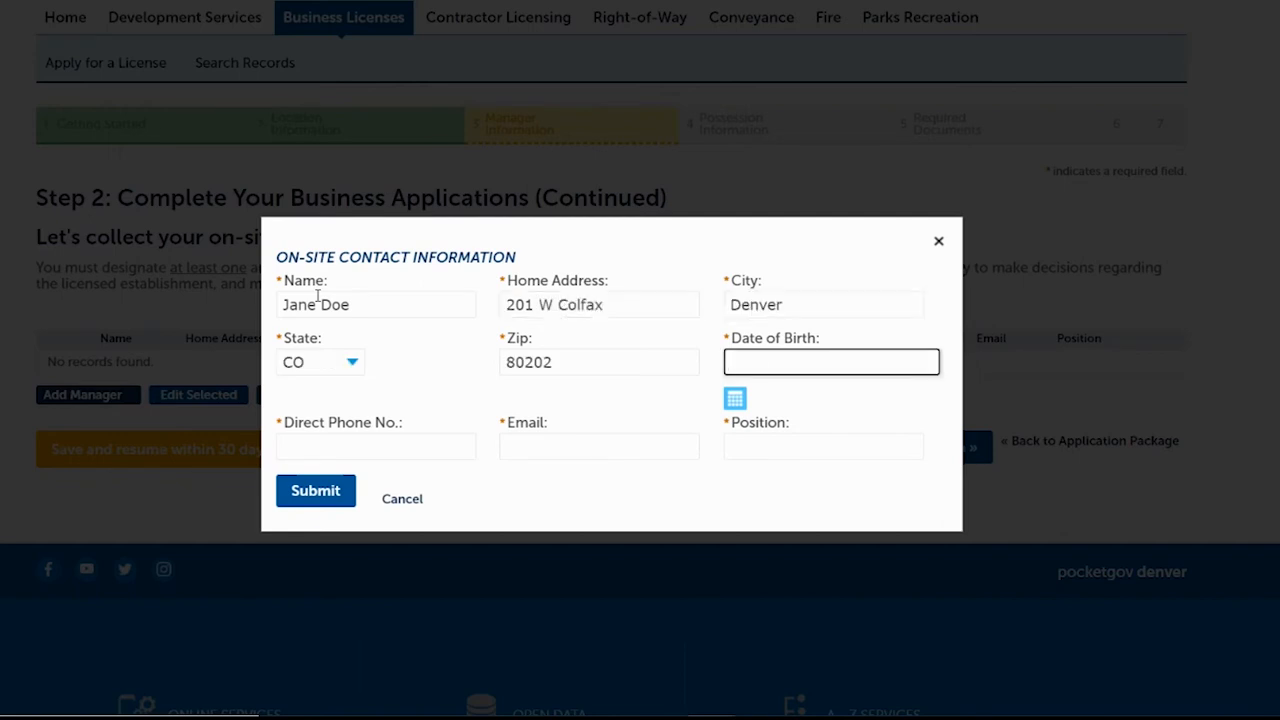
{"action": "type", "text": "01011900"}
{"action": "key", "text": "Tab"}
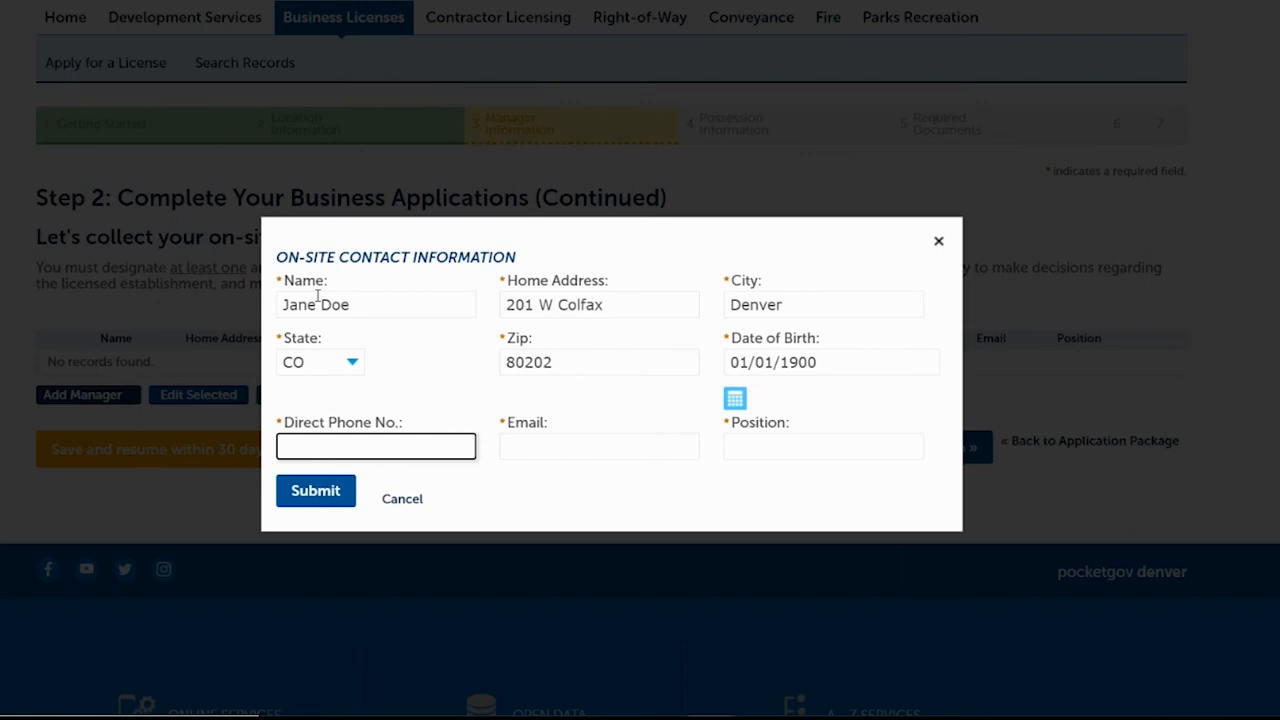
{"action": "type", "text": "7201111111"}
{"action": "left_click", "coordinate": [537, 448]}
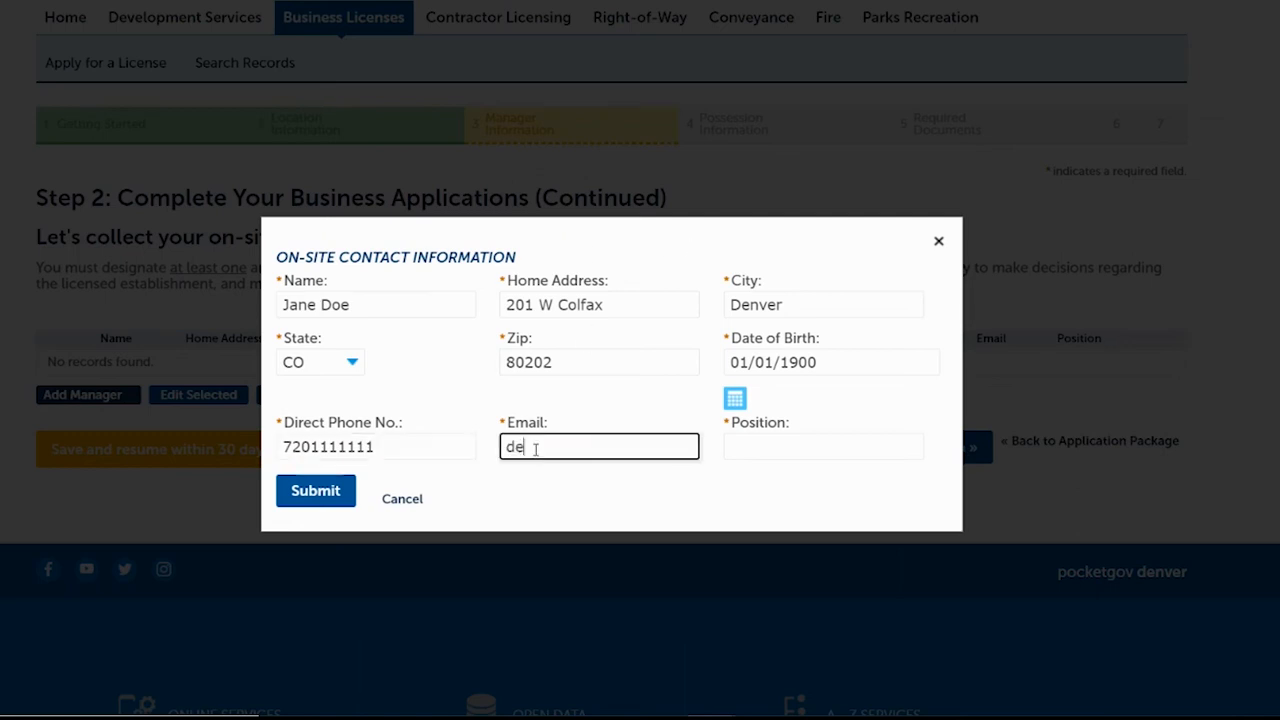
{"action": "left_click", "coordinate": [802, 446]}
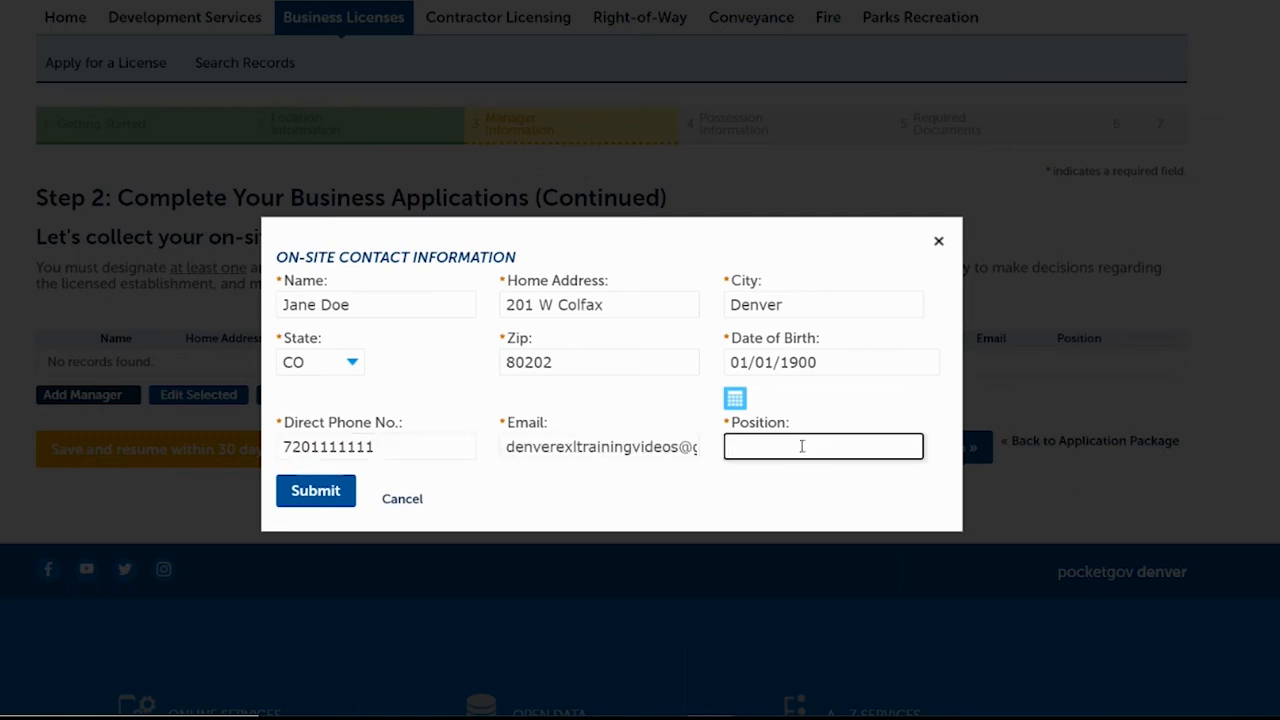
{"action": "type", "text": "General Manager"}
{"action": "left_click", "coordinate": [324, 492]}
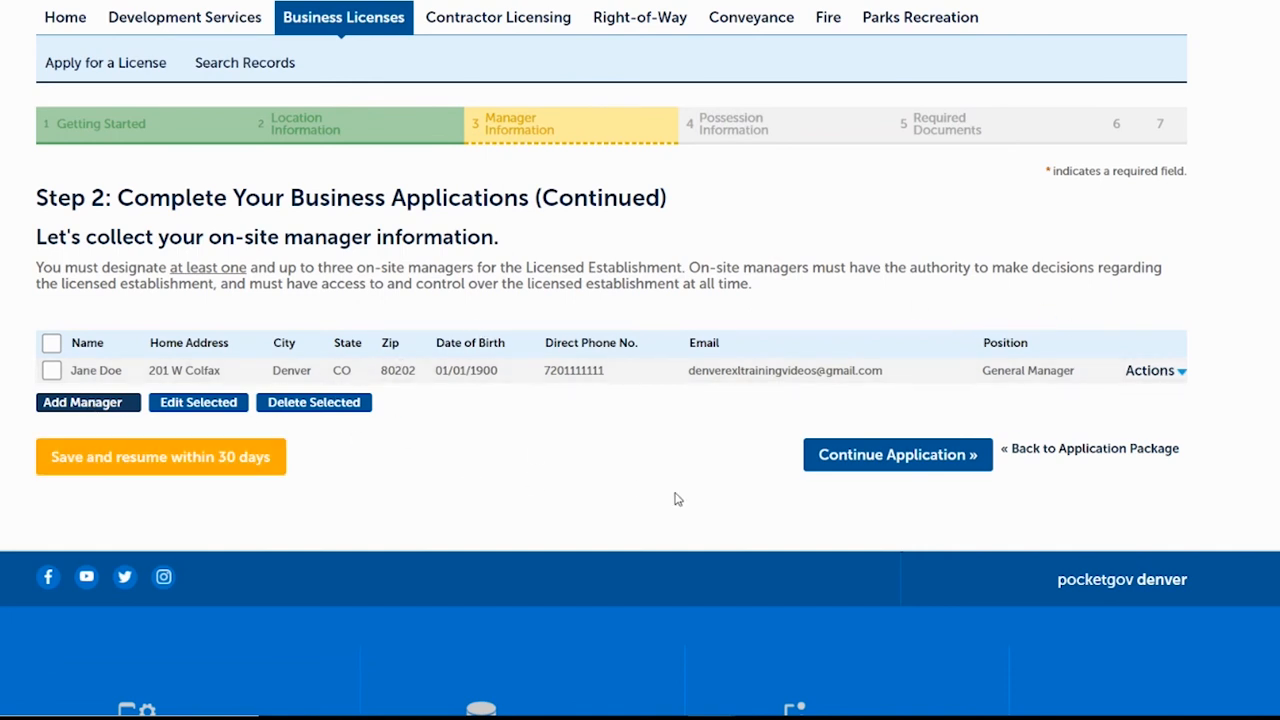
Mark the property as rented with lease expiring 01/01/2050 and continue.
{"action": "left_click", "coordinate": [922, 463]}
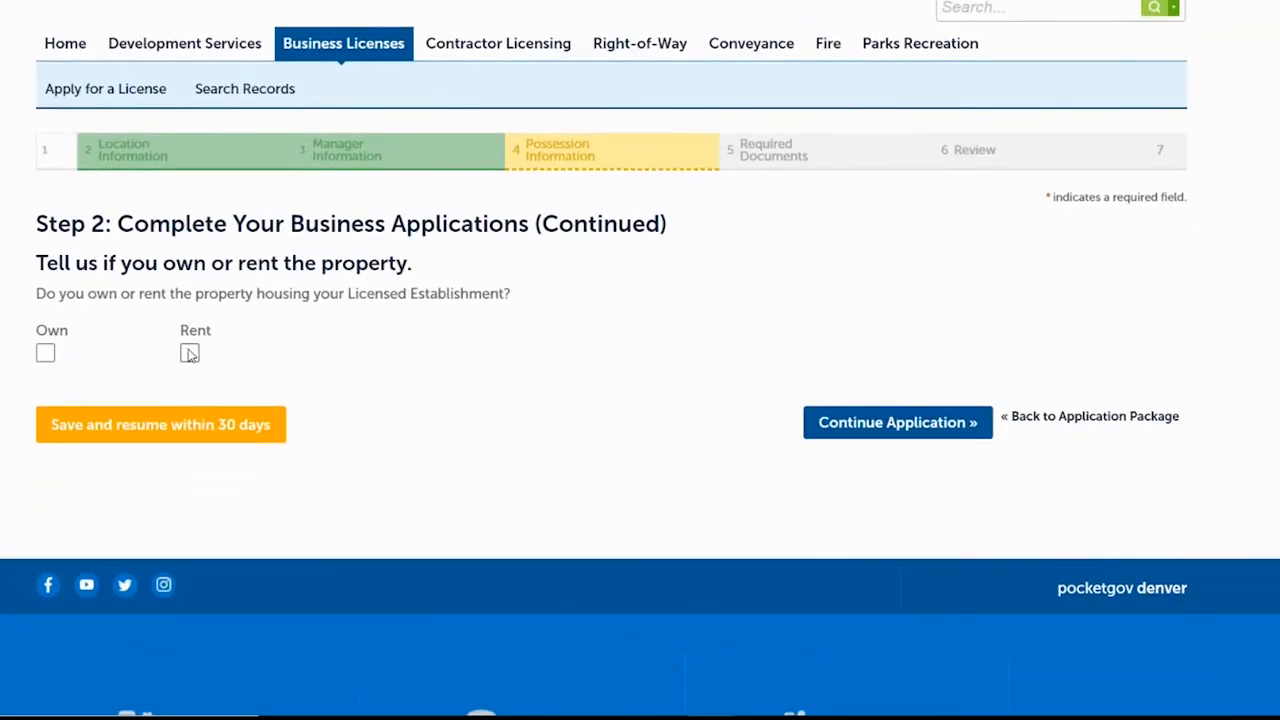
{"action": "left_click", "coordinate": [189, 357]}
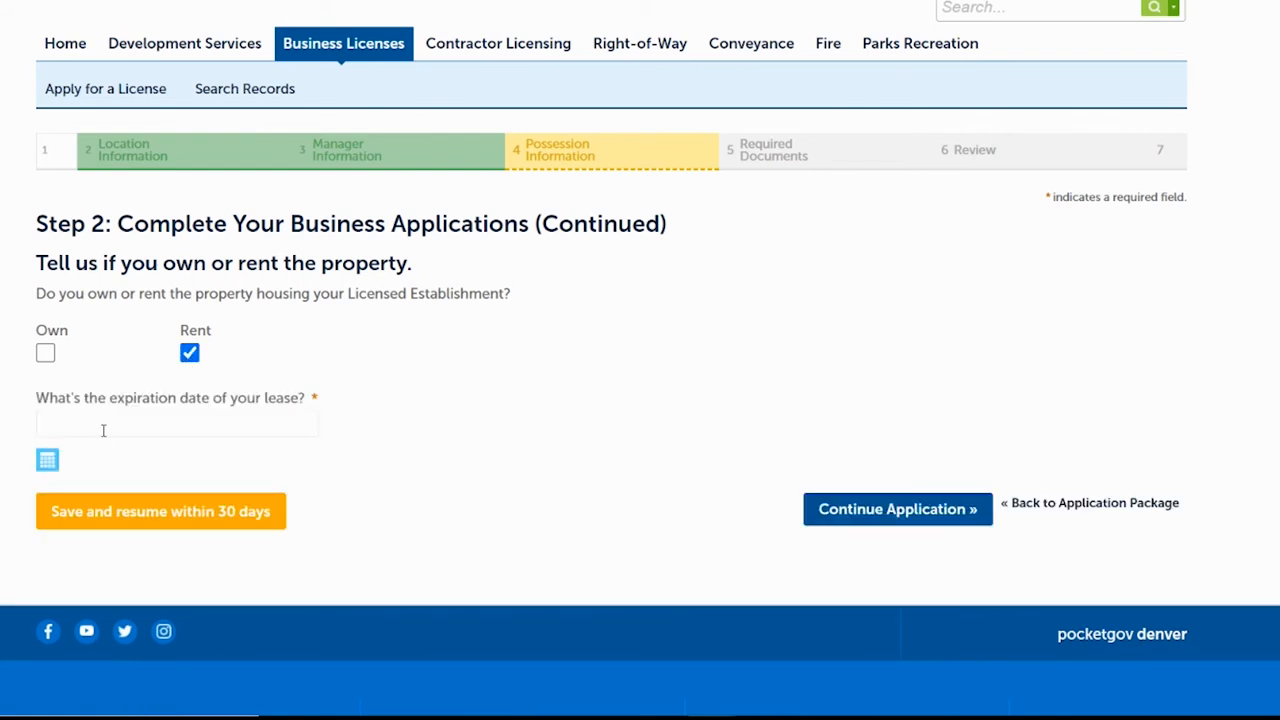
{"action": "left_click", "coordinate": [110, 424]}
{"action": "type", "text": "01/01/"}
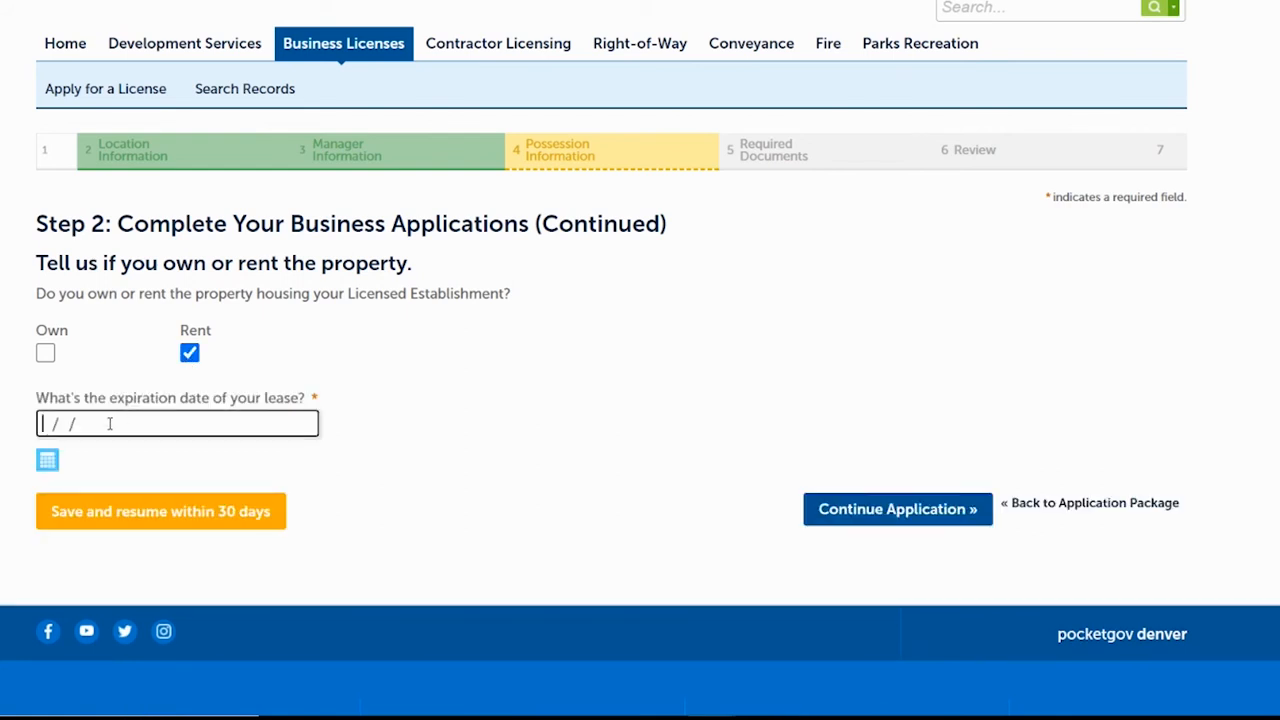
{"action": "type", "text": "2050"}
{"action": "left_click", "coordinate": [883, 513]}
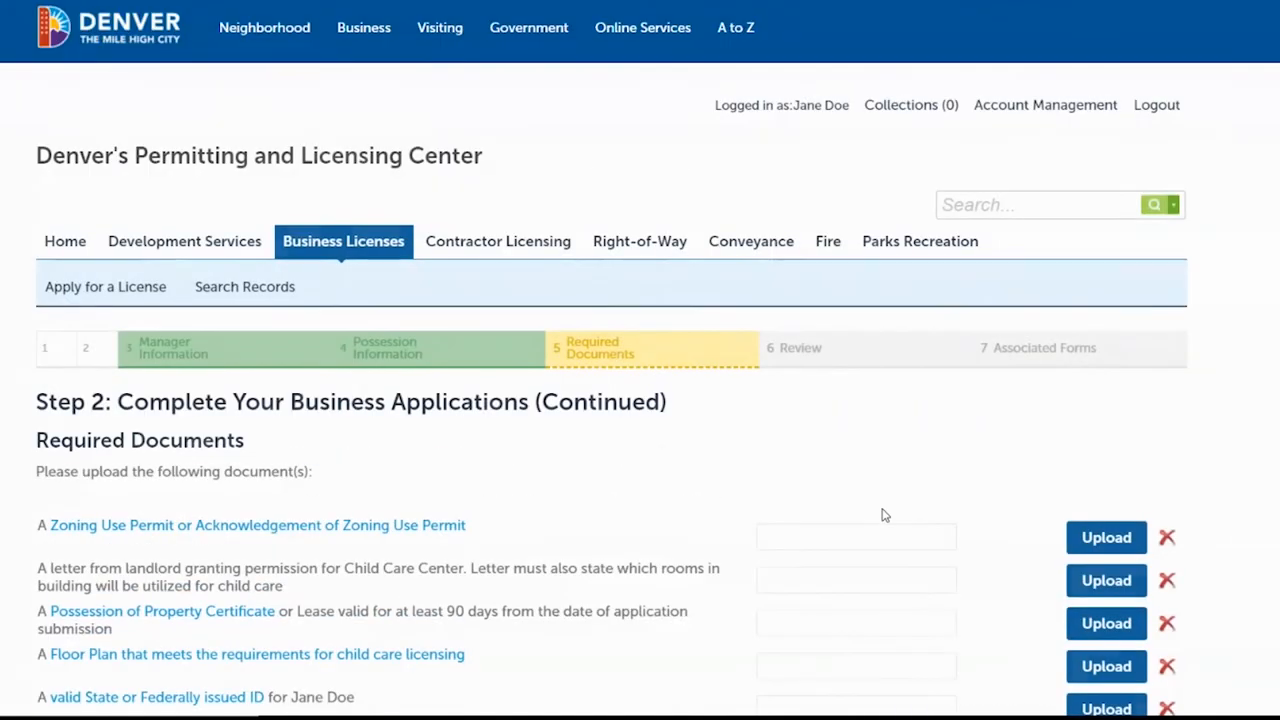
Scroll through the Required Documents list to see all five upload rows.
{"action": "scroll", "coordinate": [640, 400], "scroll_direction": "down", "scroll_amount": 3}
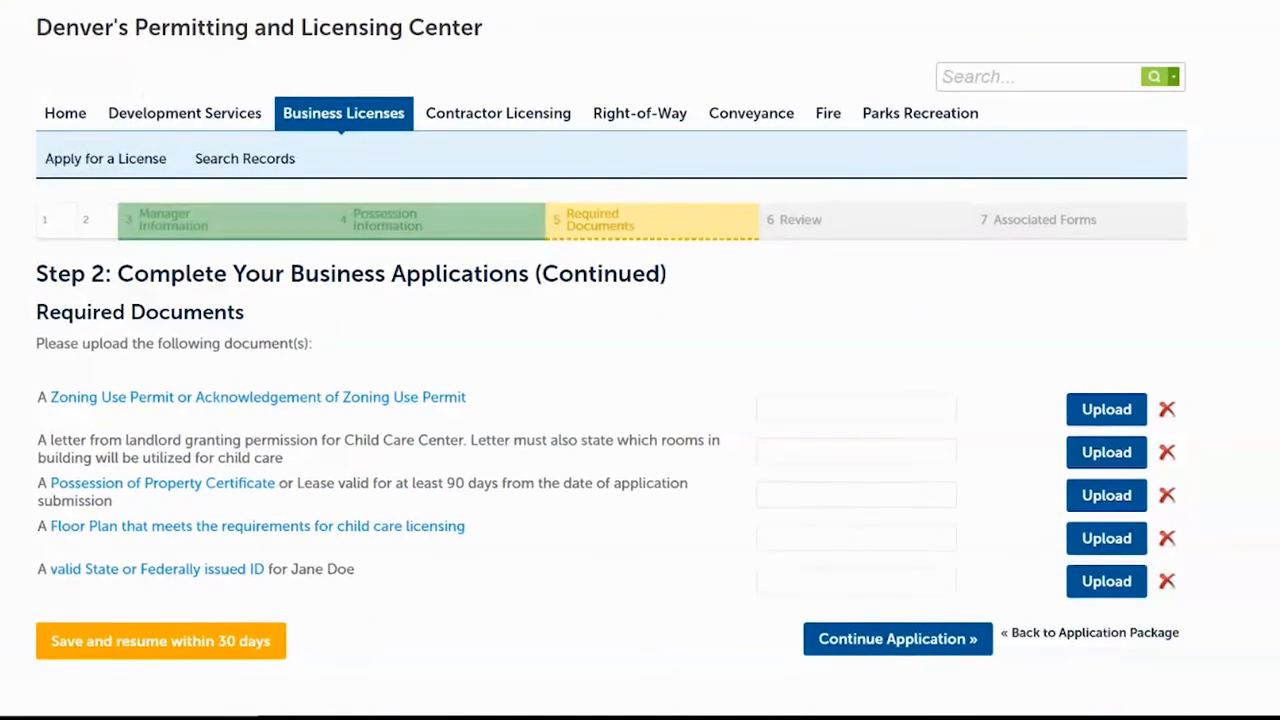
{"action": "scroll", "coordinate": [640, 360], "scroll_direction": "down", "scroll_amount": 1}
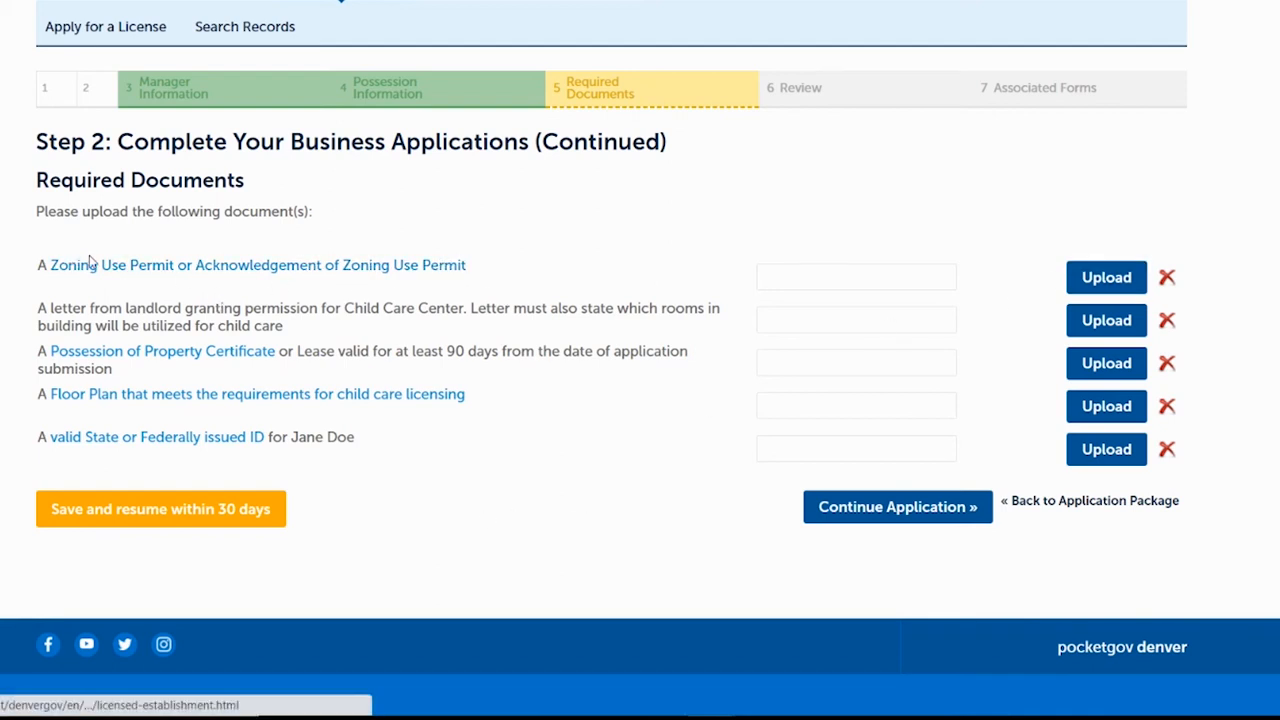
Attach Zone Use Permit.pdf and Letter from Landlord.pdf to the first two required-document rows.
{"action": "left_click", "coordinate": [1108, 284]}
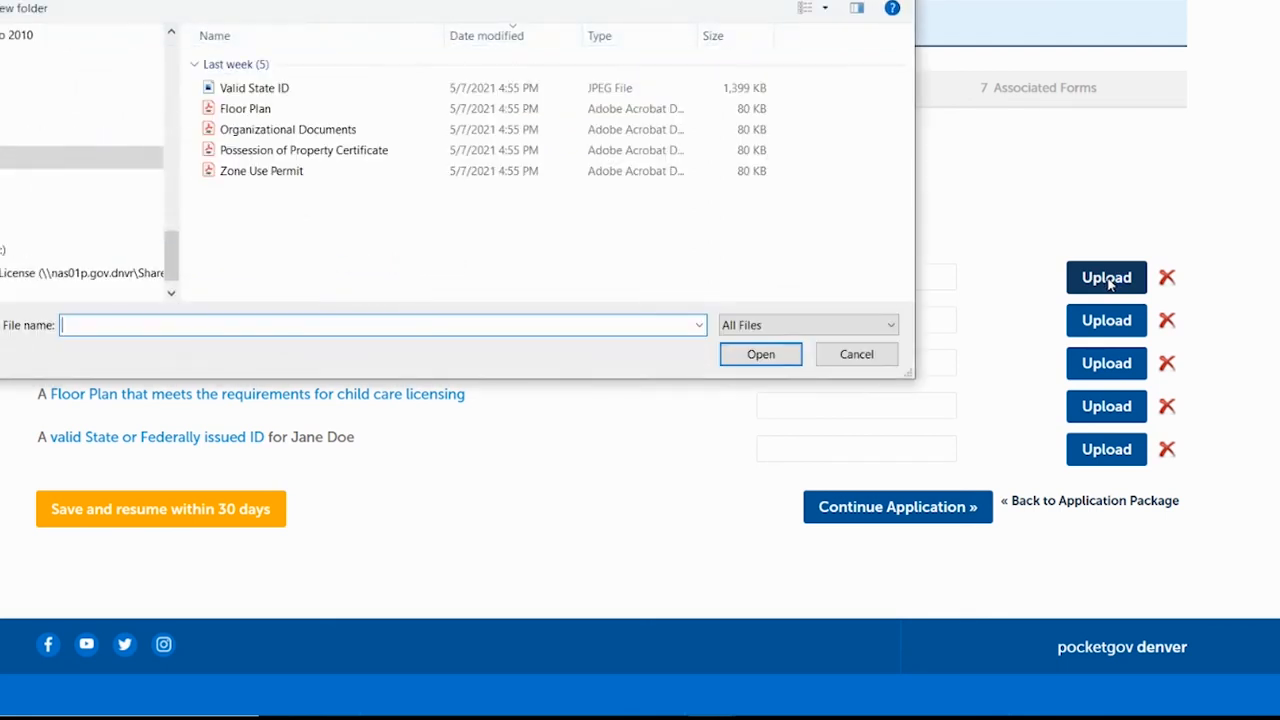
{"action": "left_click", "coordinate": [288, 180]}
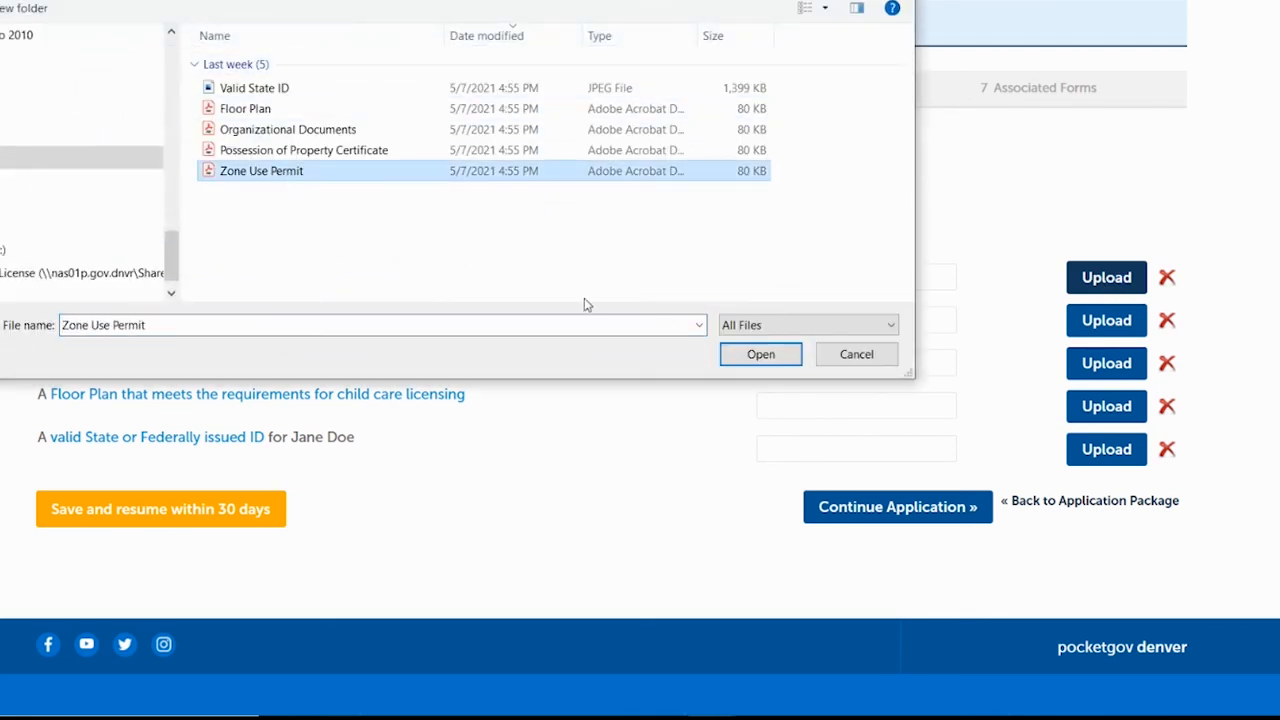
{"action": "left_click", "coordinate": [758, 357]}
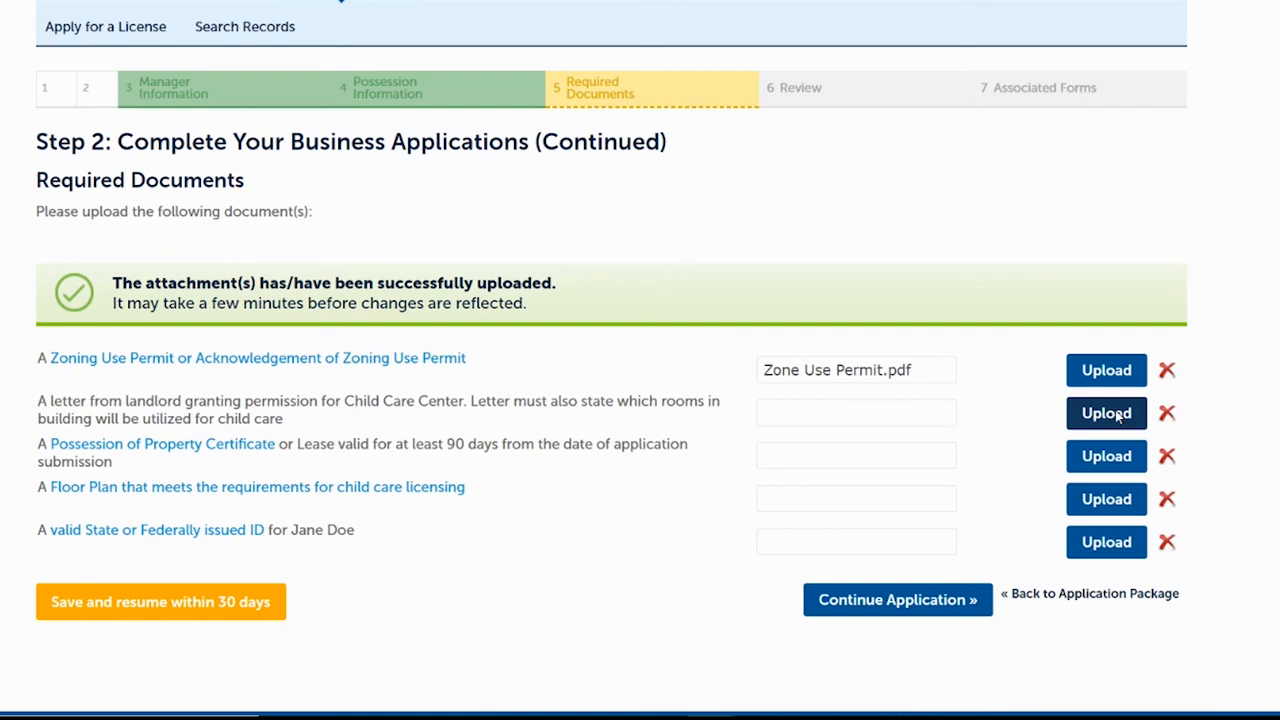
{"action": "left_click", "coordinate": [1118, 418]}
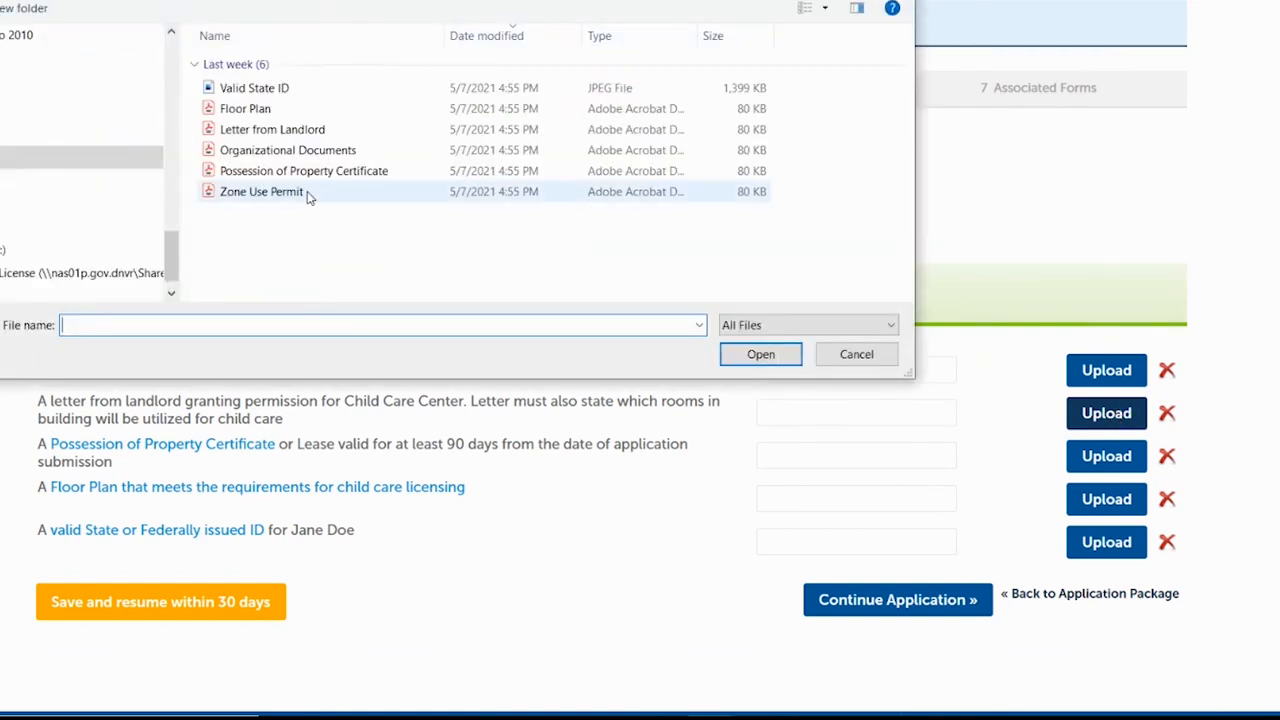
{"action": "left_click", "coordinate": [280, 130]}
{"action": "left_click", "coordinate": [763, 354]}
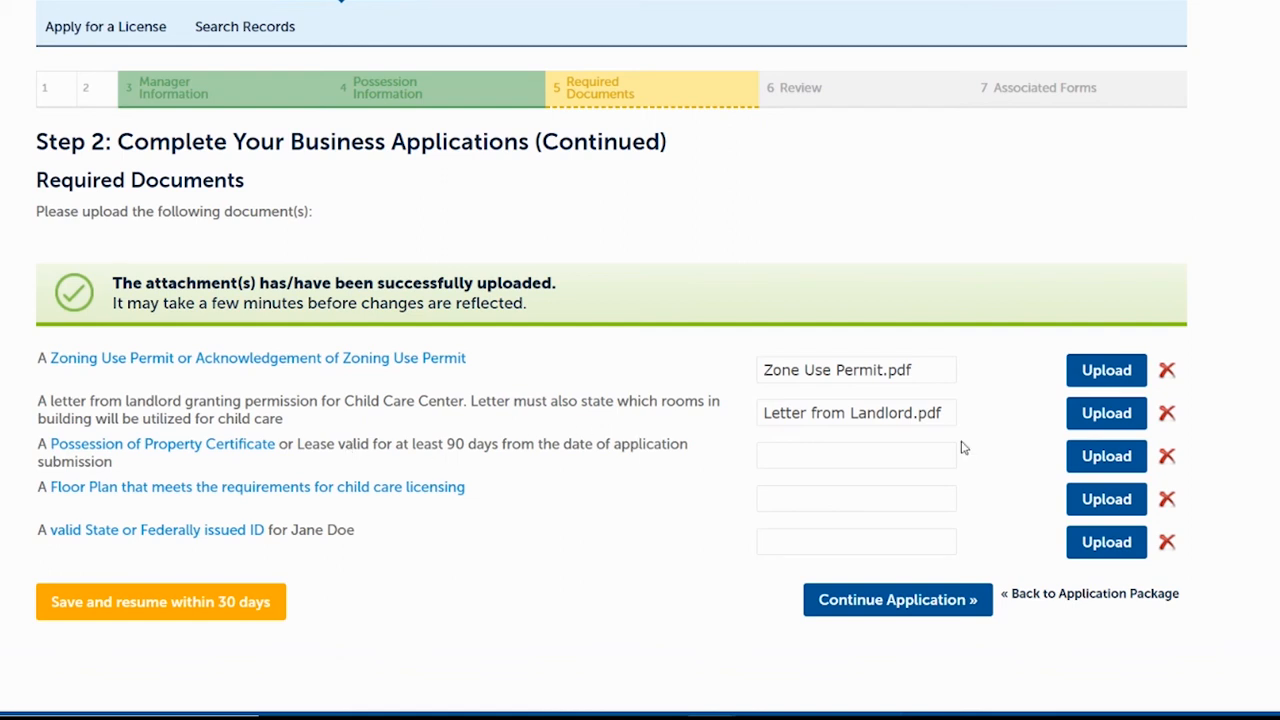
{"action": "left_click", "coordinate": [1117, 457]}
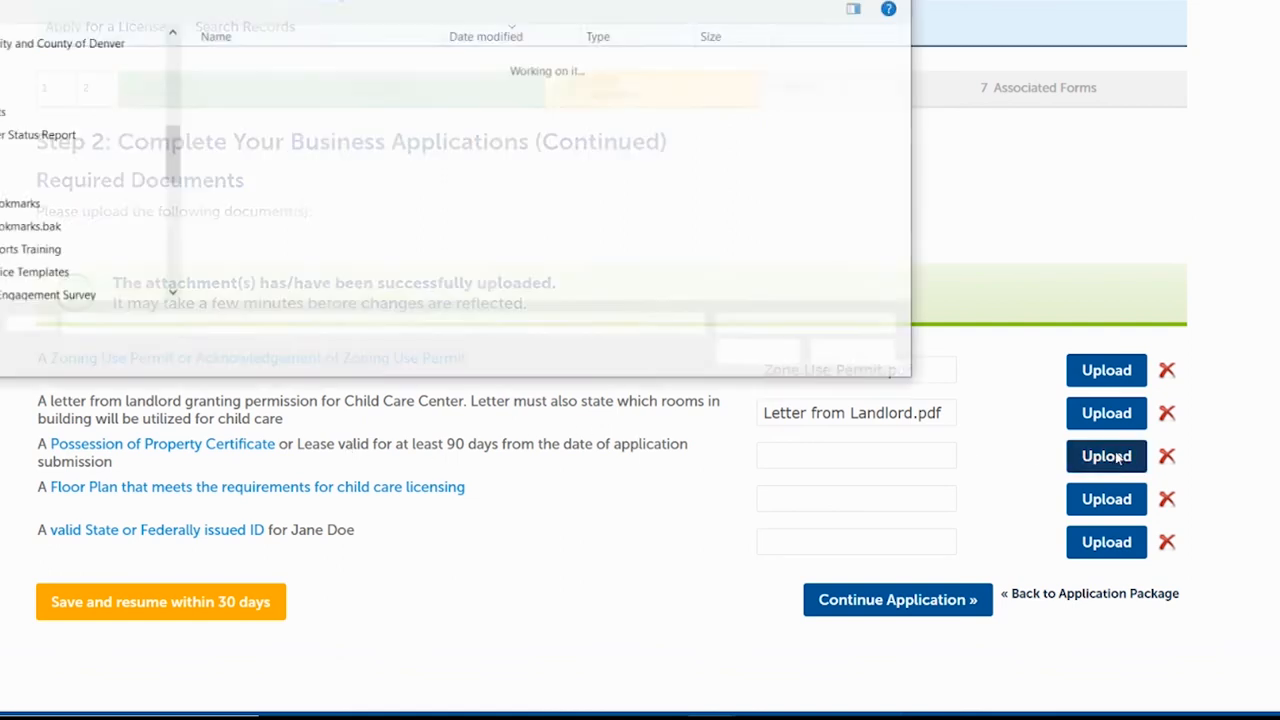
Attach the possession certificate, floor plan and Valid State ID.jpeg, then continue to the review page.
{"action": "left_click", "coordinate": [480, 171]}
{"action": "left_click", "coordinate": [740, 350]}
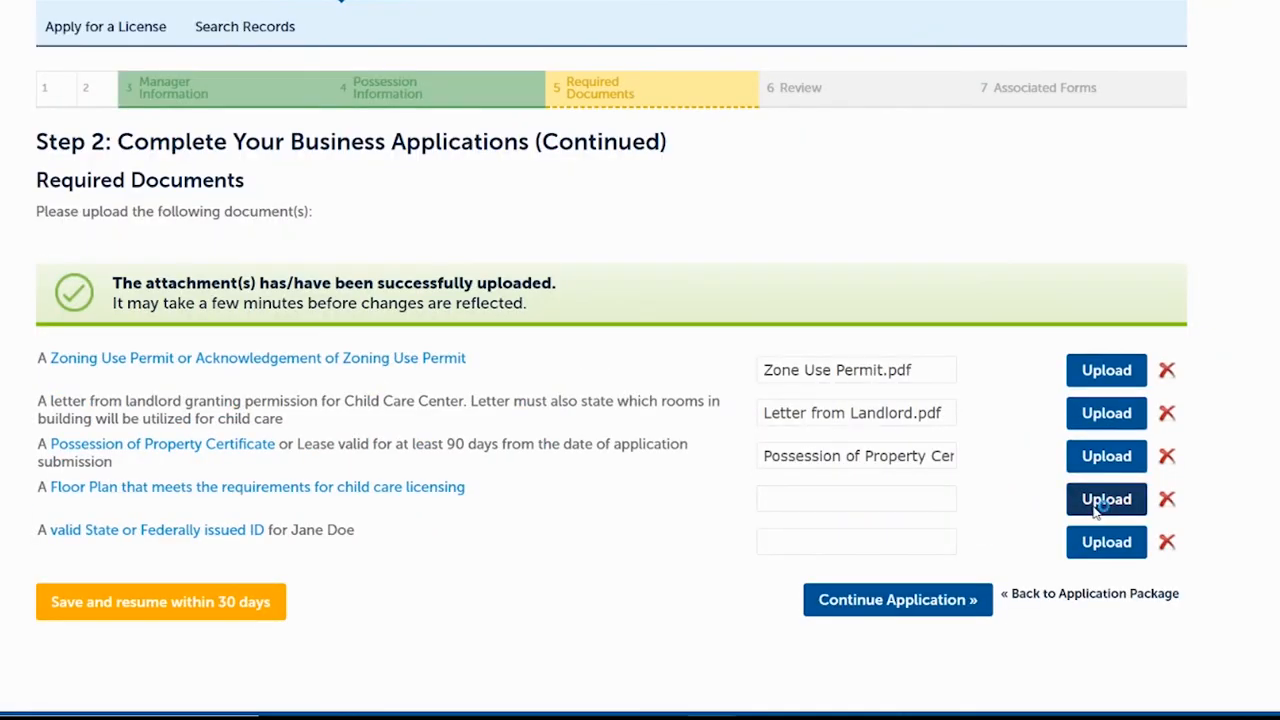
{"action": "left_click", "coordinate": [1100, 505]}
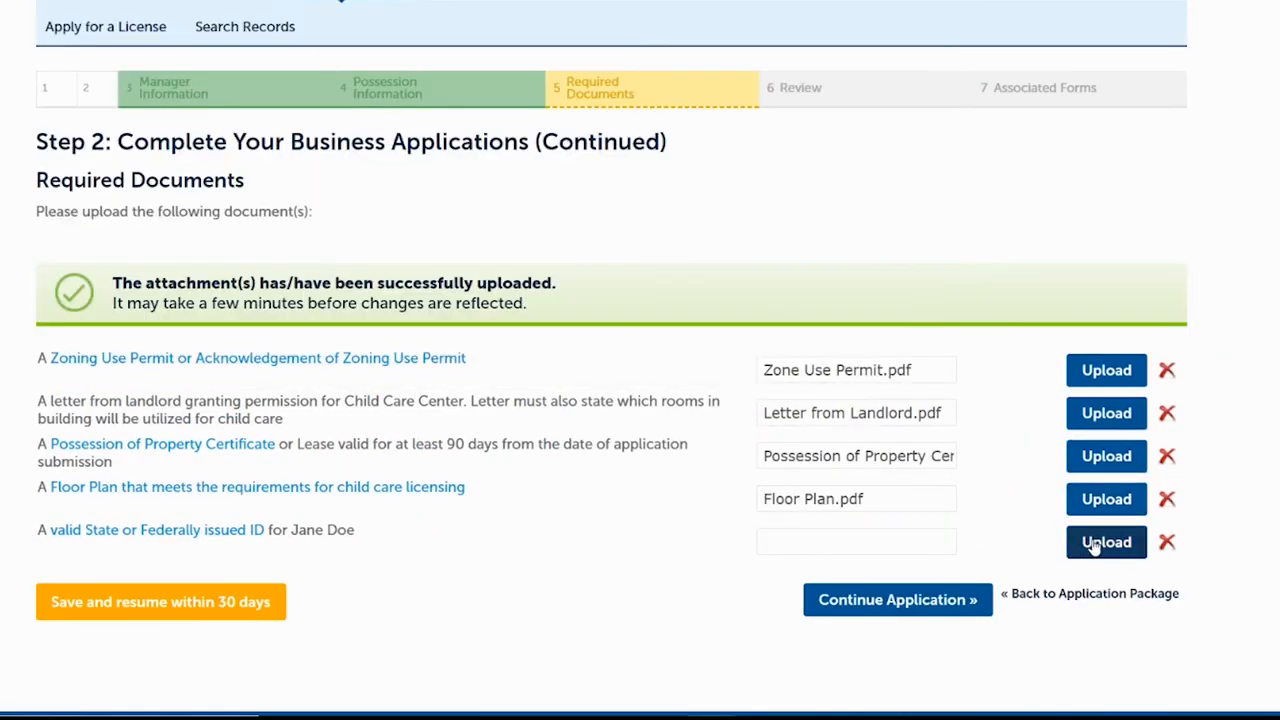
{"action": "left_click", "coordinate": [1100, 542]}
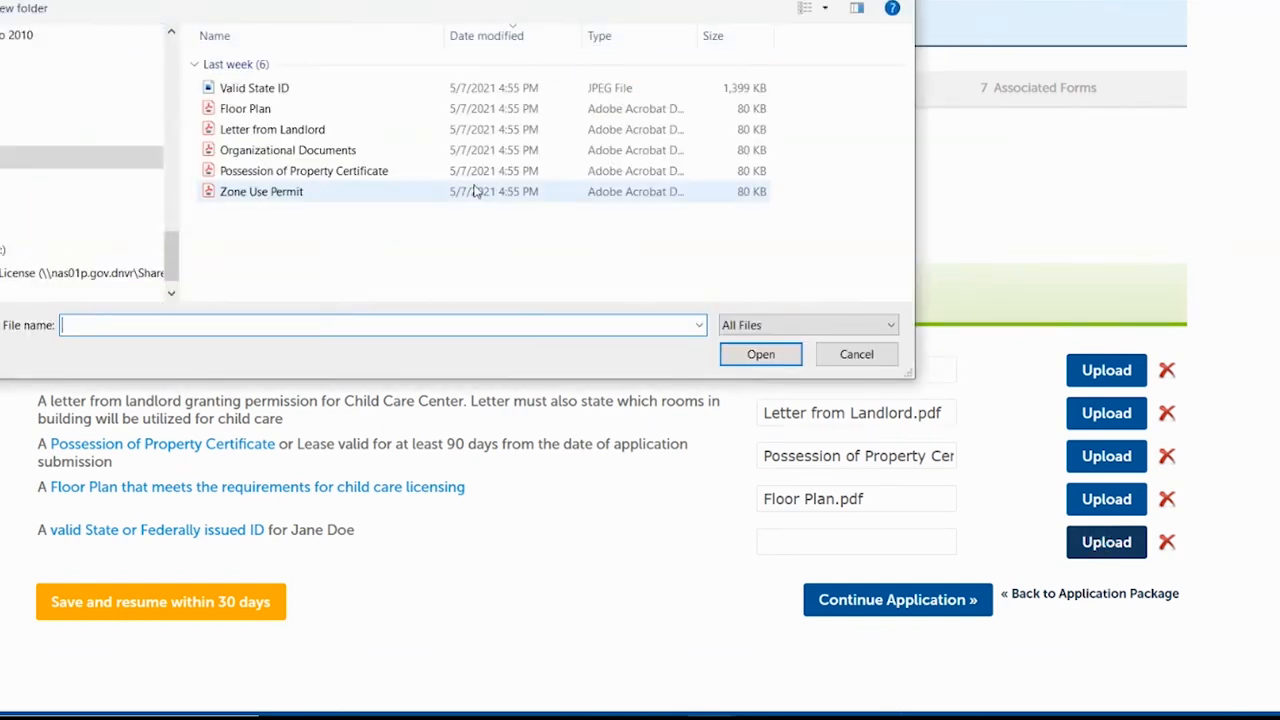
{"action": "left_click", "coordinate": [262, 88]}
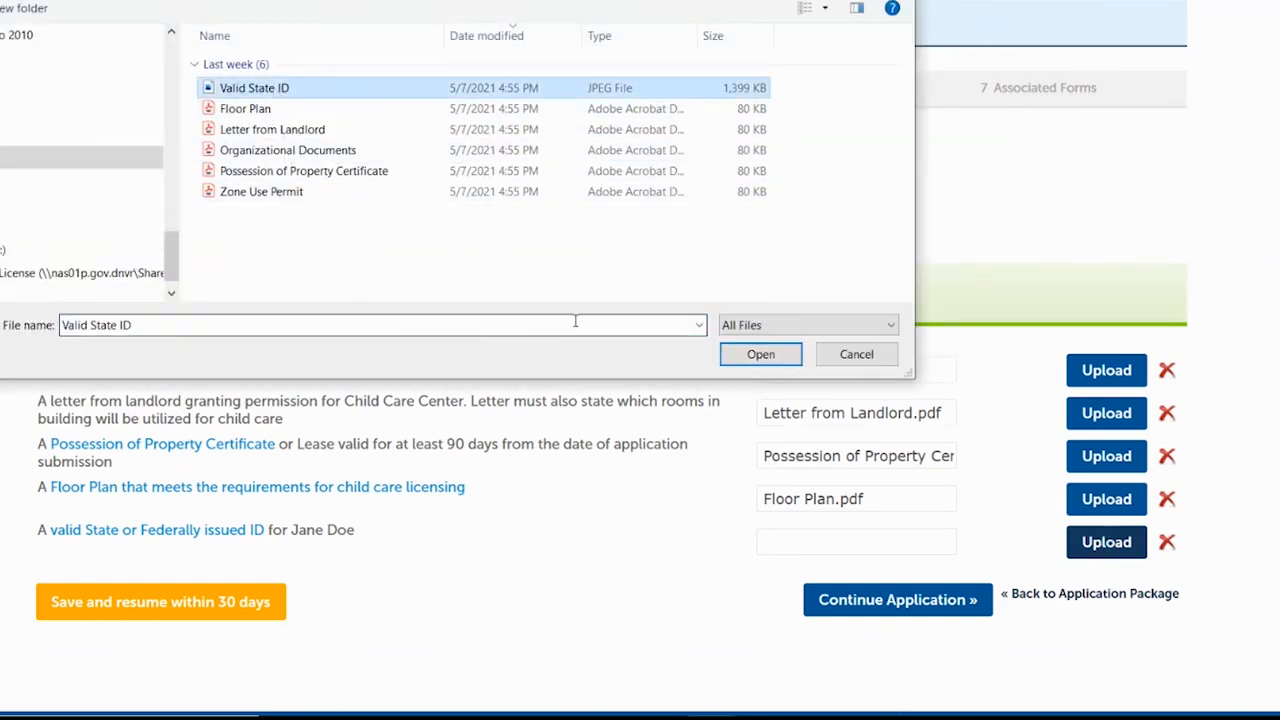
{"action": "left_click", "coordinate": [751, 357]}
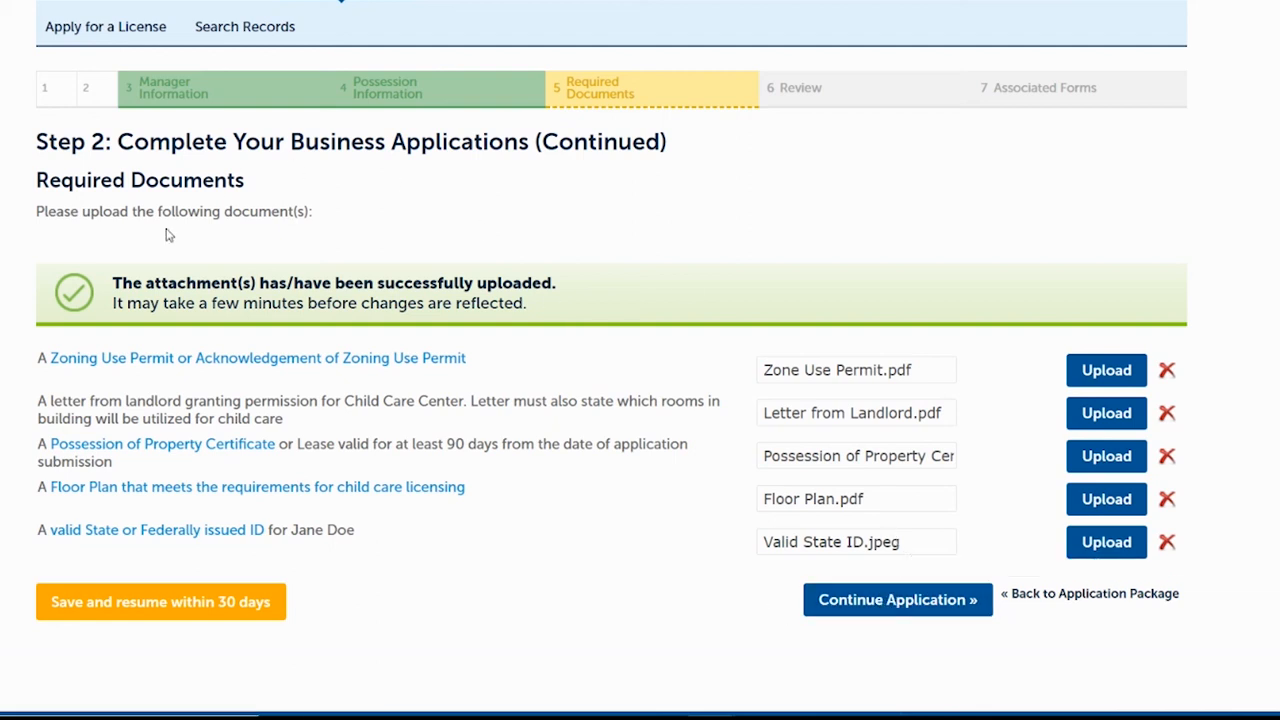
{"action": "left_click", "coordinate": [884, 605]}
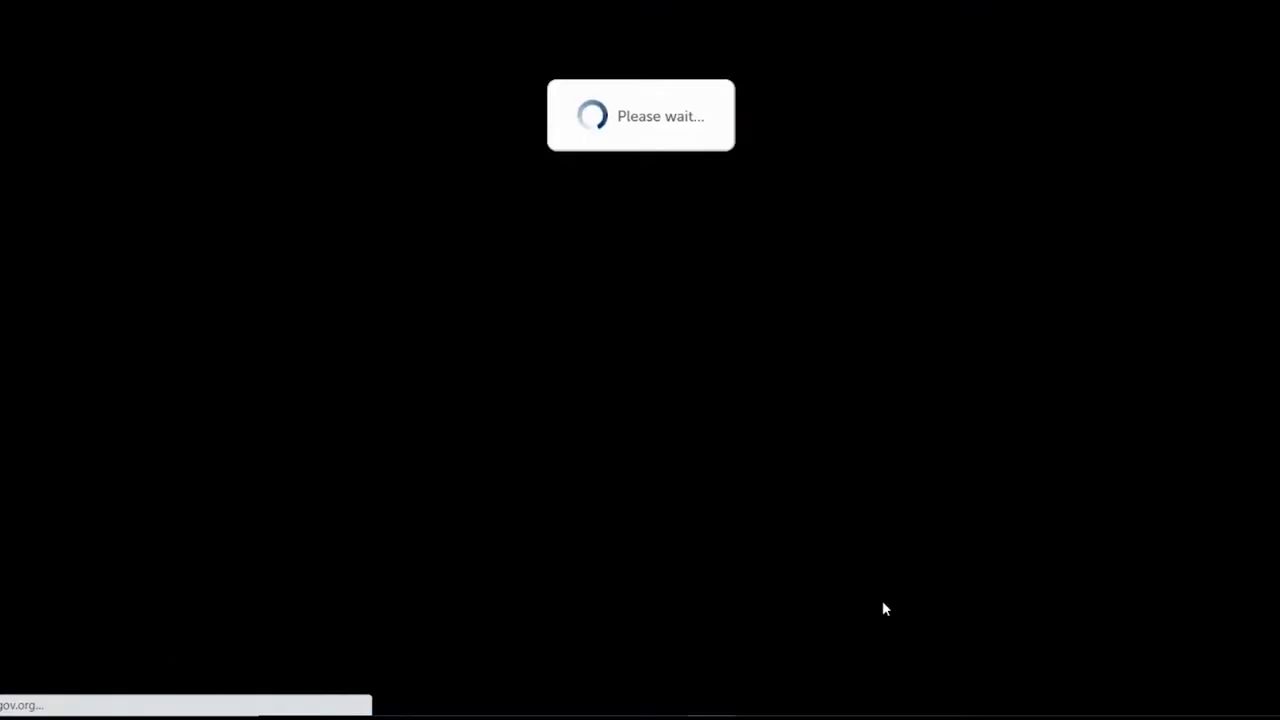
Certify the oath of application and complete the Licensed Establishment review.
{"action": "scroll", "coordinate": [612, 400], "scroll_direction": "down", "scroll_amount": 6}
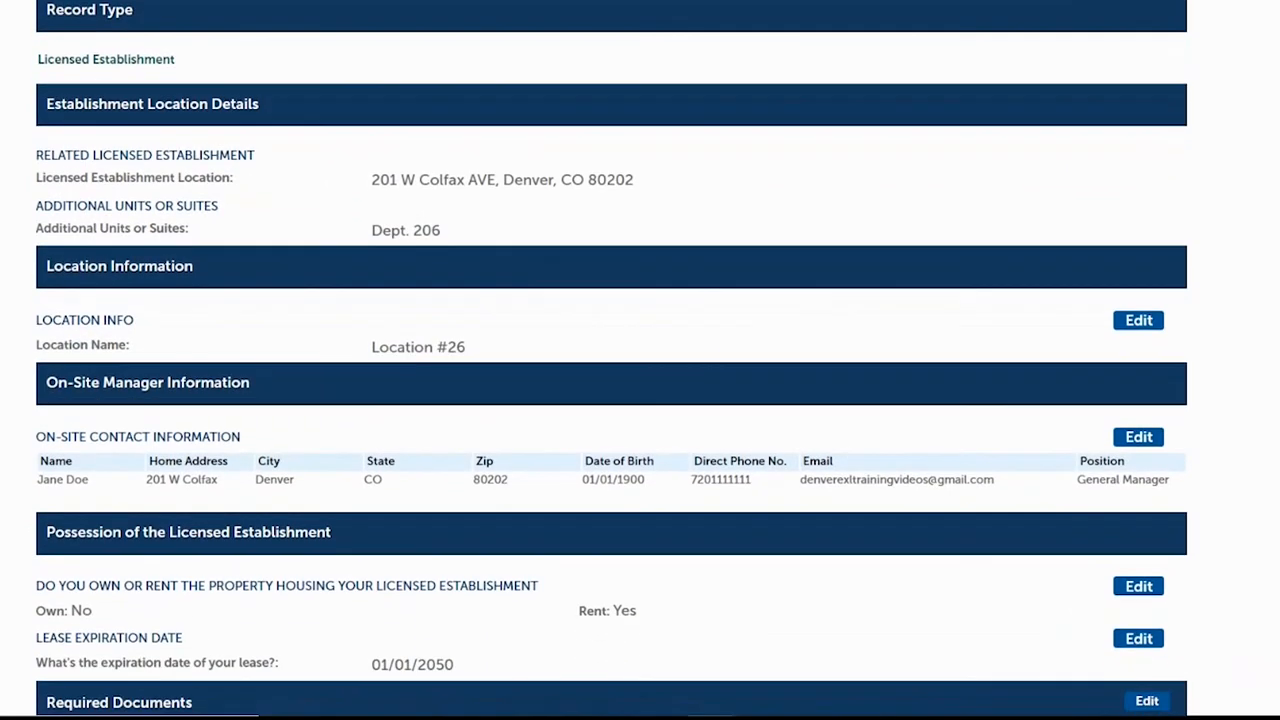
{"action": "scroll", "coordinate": [612, 400], "scroll_direction": "down", "scroll_amount": 2}
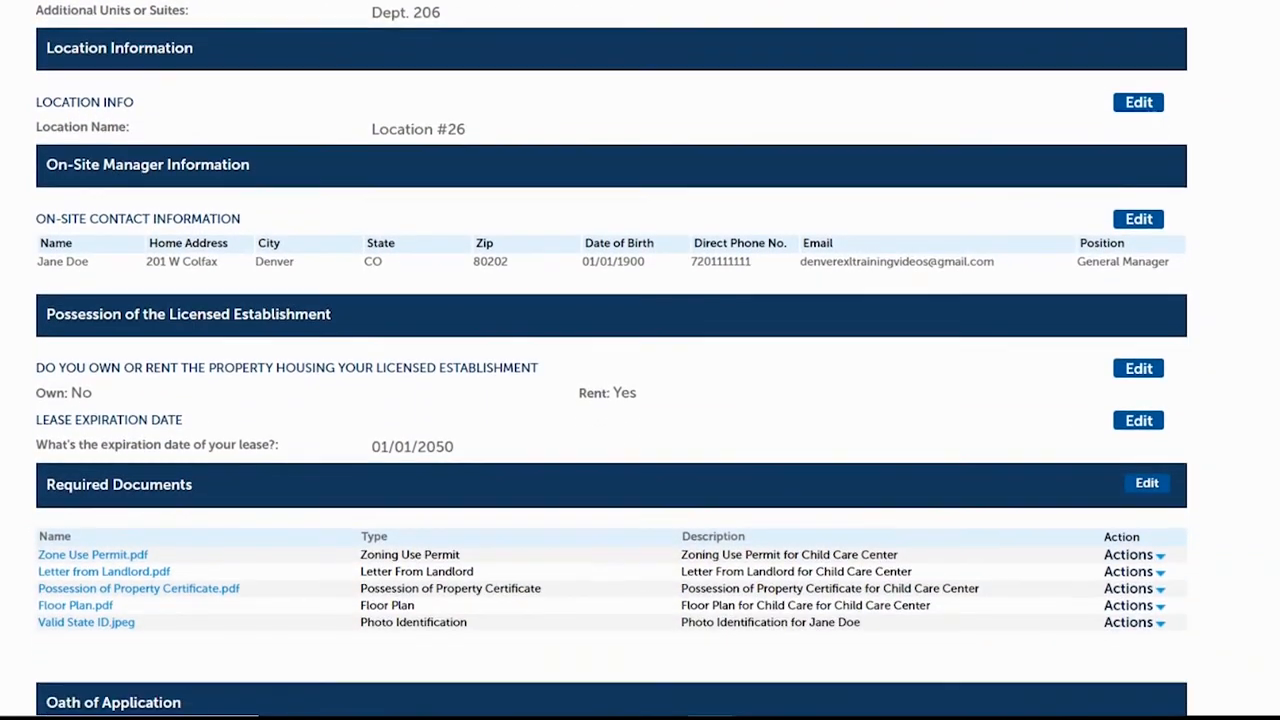
{"action": "scroll", "coordinate": [612, 400], "scroll_direction": "down", "scroll_amount": 5}
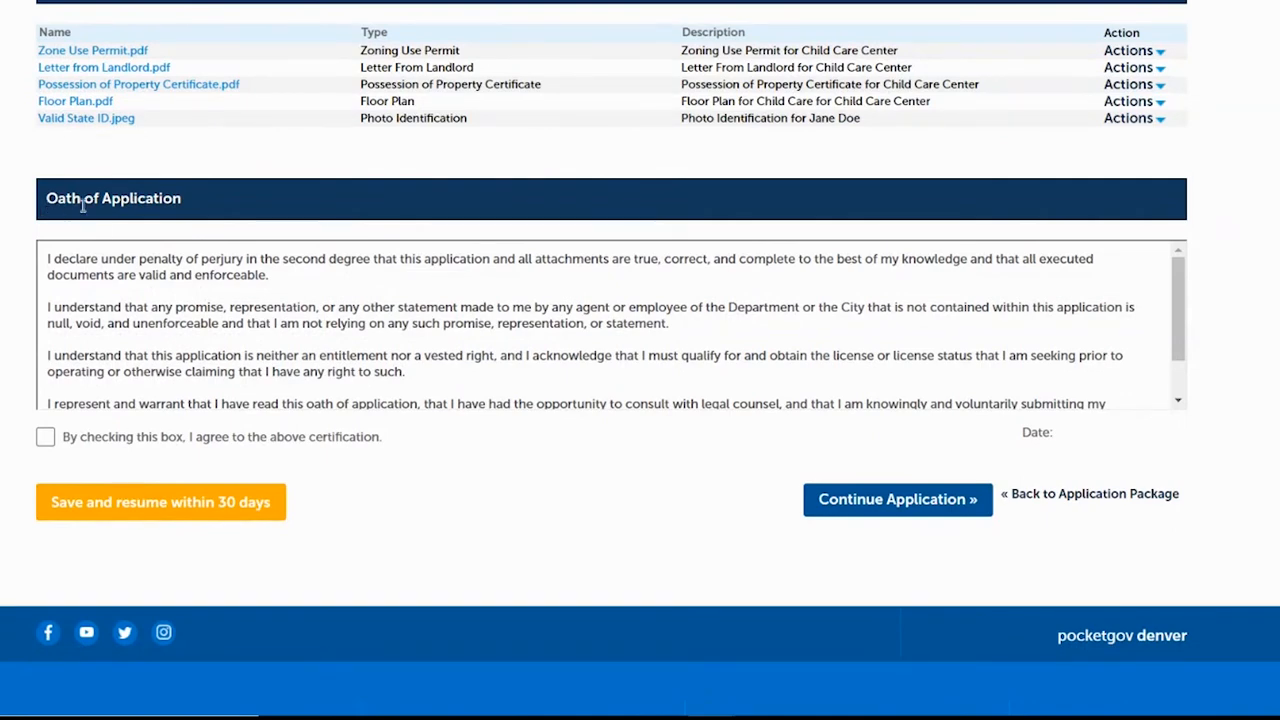
{"action": "left_click", "coordinate": [45, 437]}
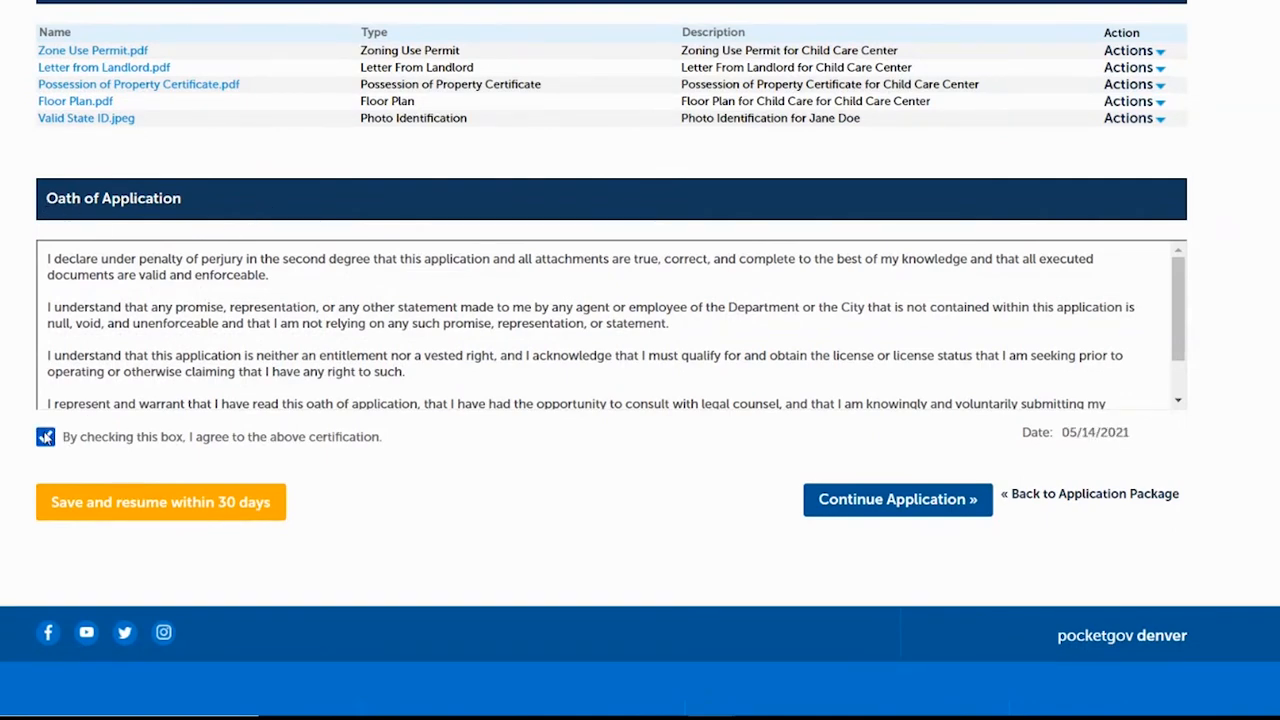
{"action": "left_click", "coordinate": [866, 500]}
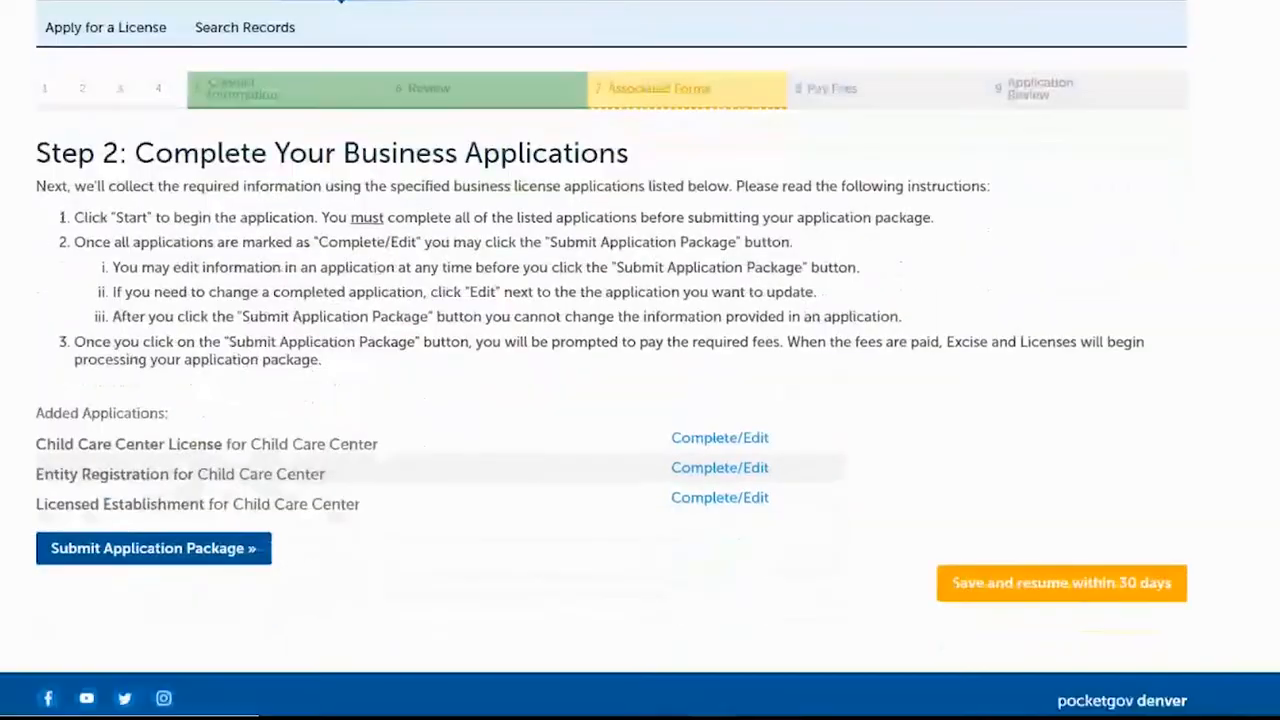
{"action": "scroll", "coordinate": [640, 360], "scroll_direction": "down", "scroll_amount": 1}
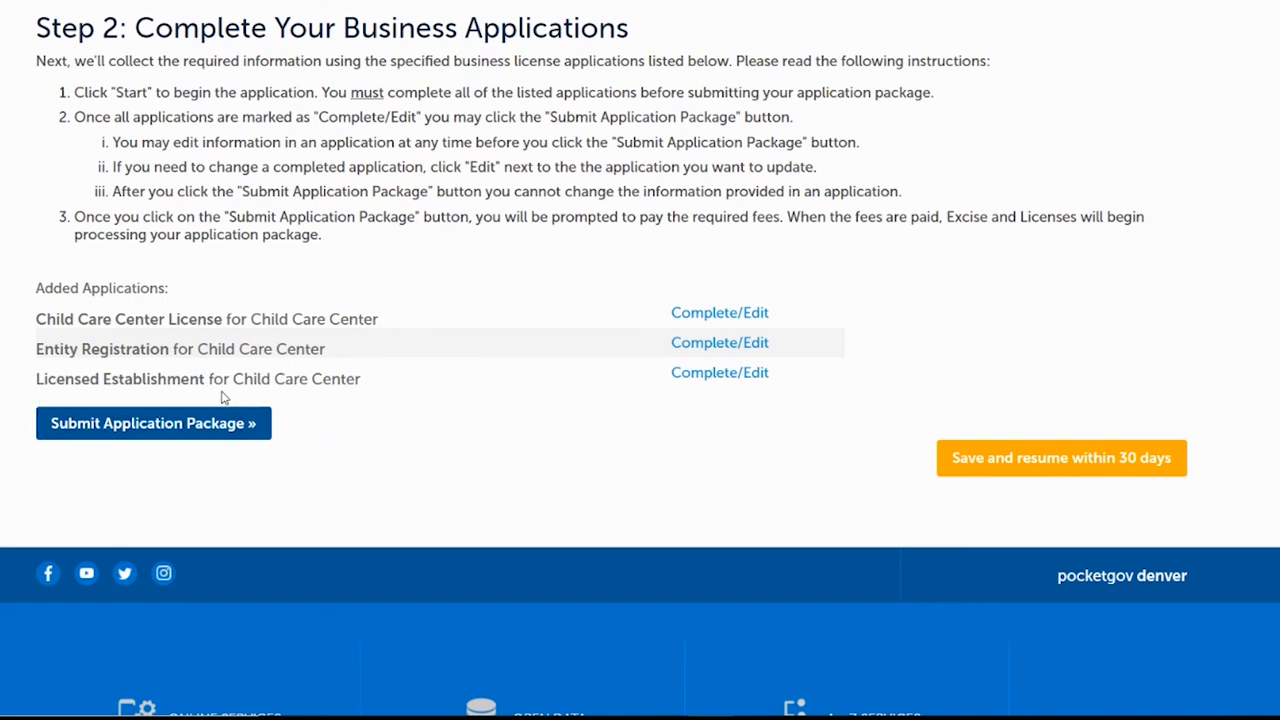
Submit the child care application package and follow the receipt's 'here' link to My Records.
{"action": "left_click", "coordinate": [158, 428]}
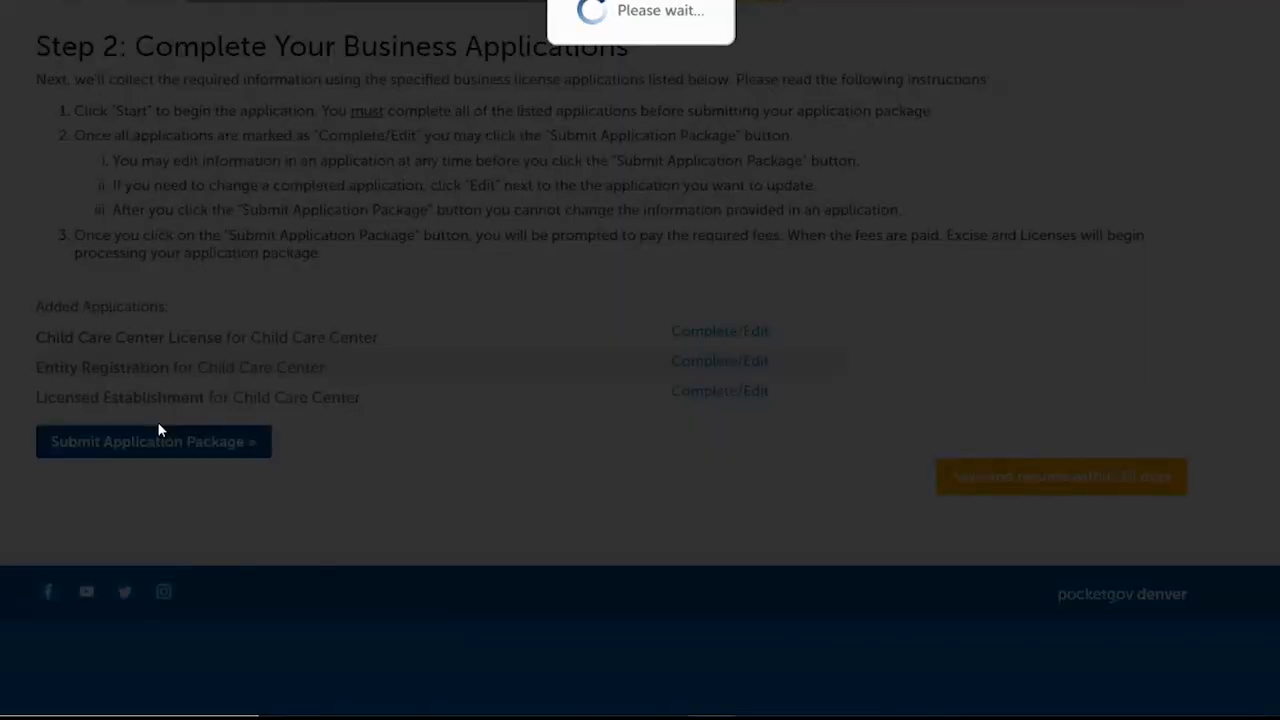
{"action": "scroll", "coordinate": [640, 360], "scroll_direction": "down", "scroll_amount": 3}
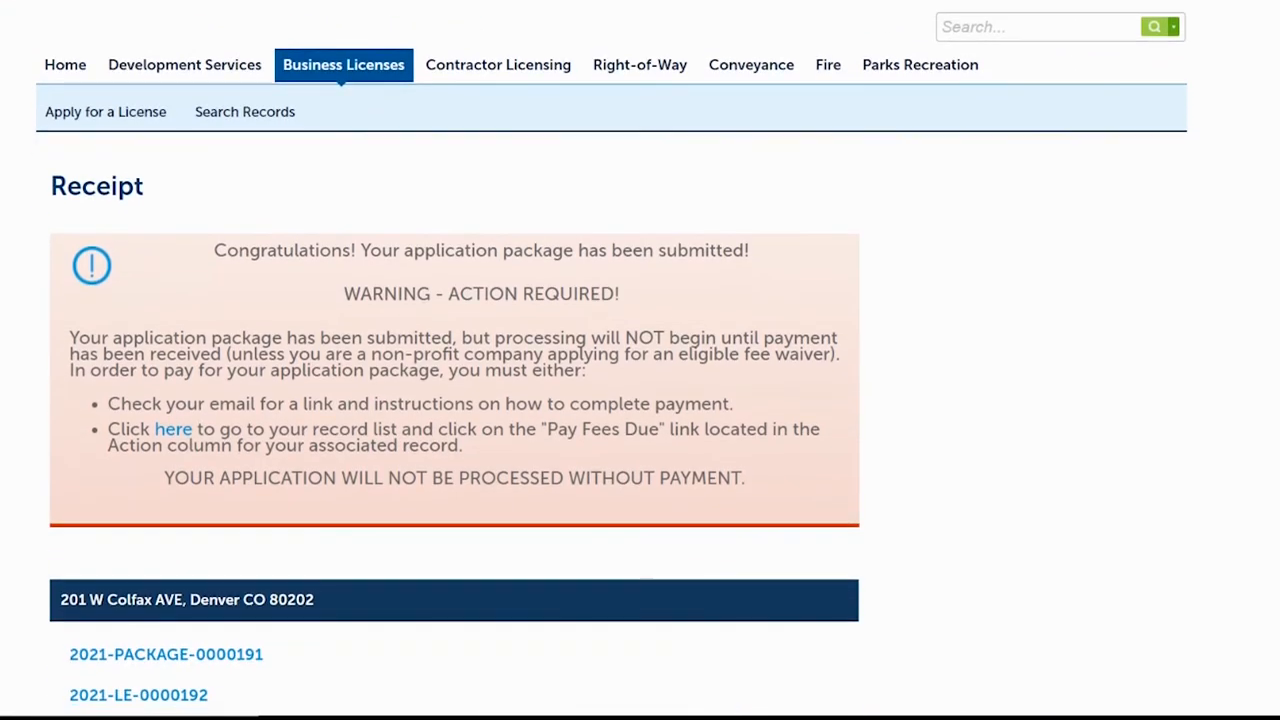
{"action": "scroll", "coordinate": [640, 360], "scroll_direction": "down", "scroll_amount": 1}
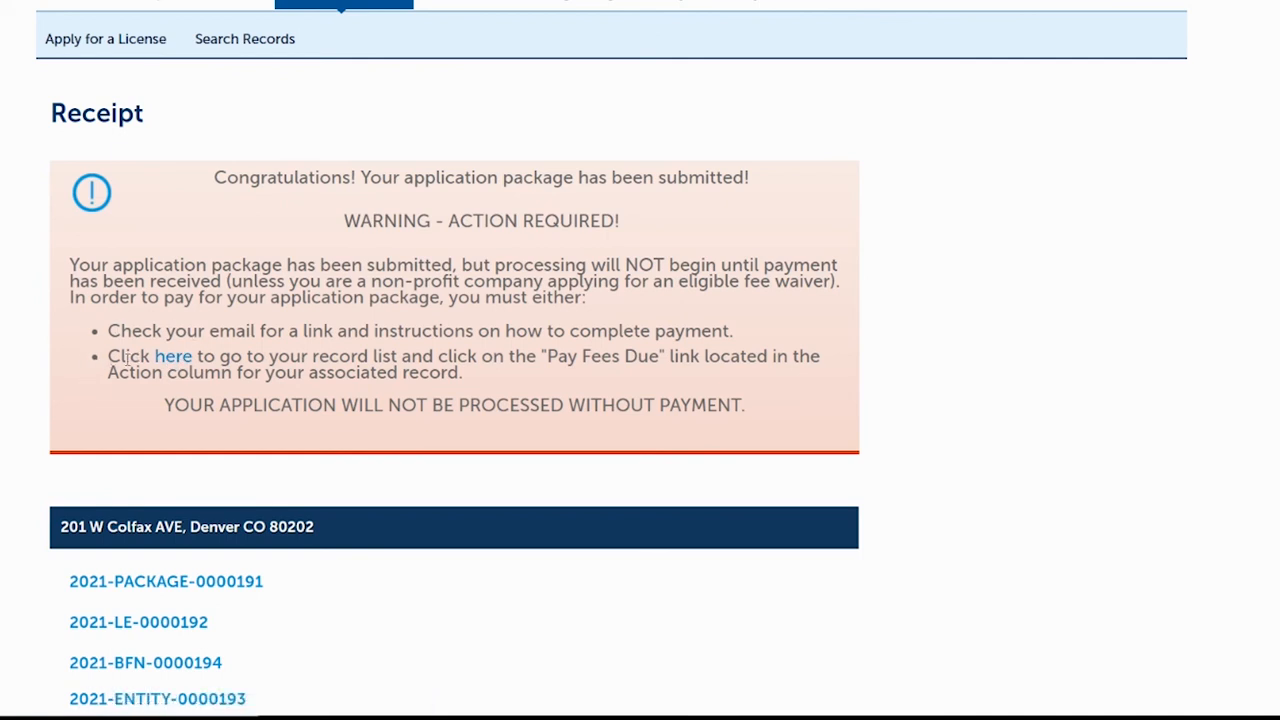
{"action": "left_click", "coordinate": [181, 364]}
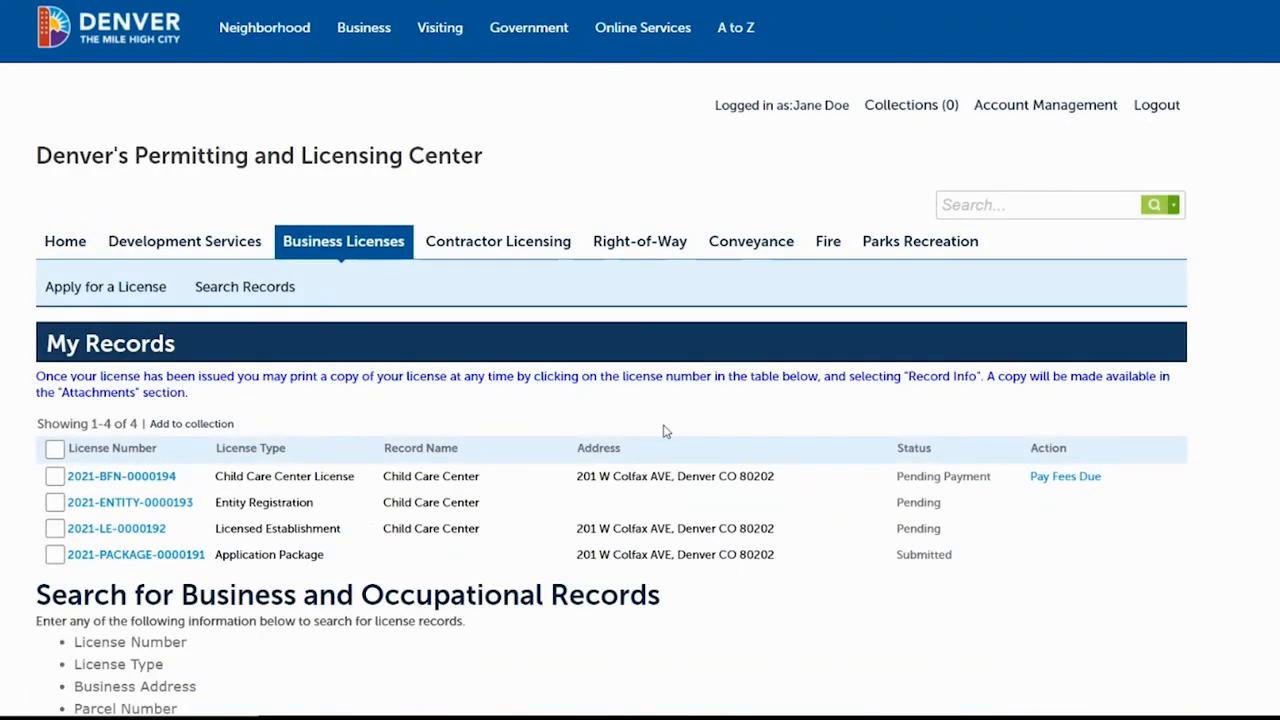
Open the fees due on the Child Care Center License record in My Records.
{"action": "scroll", "coordinate": [521, 291], "scroll_direction": "down", "scroll_amount": 2}
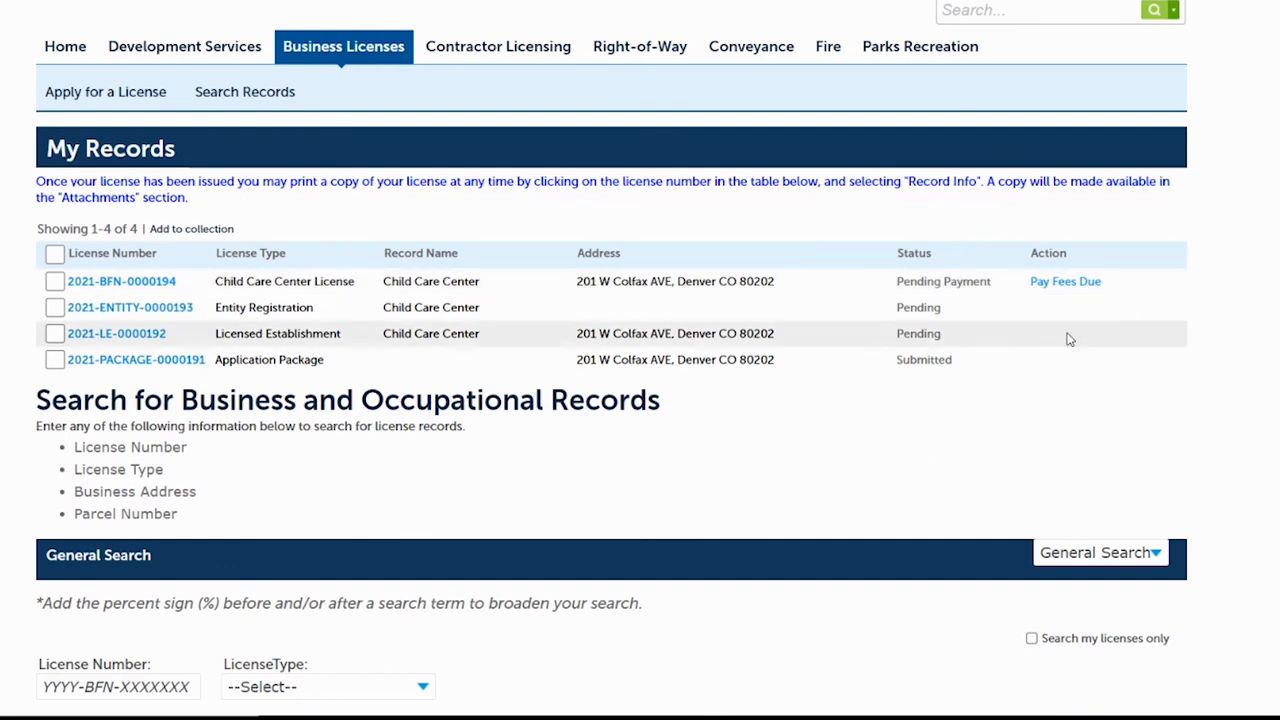
{"action": "left_click", "coordinate": [1066, 283]}
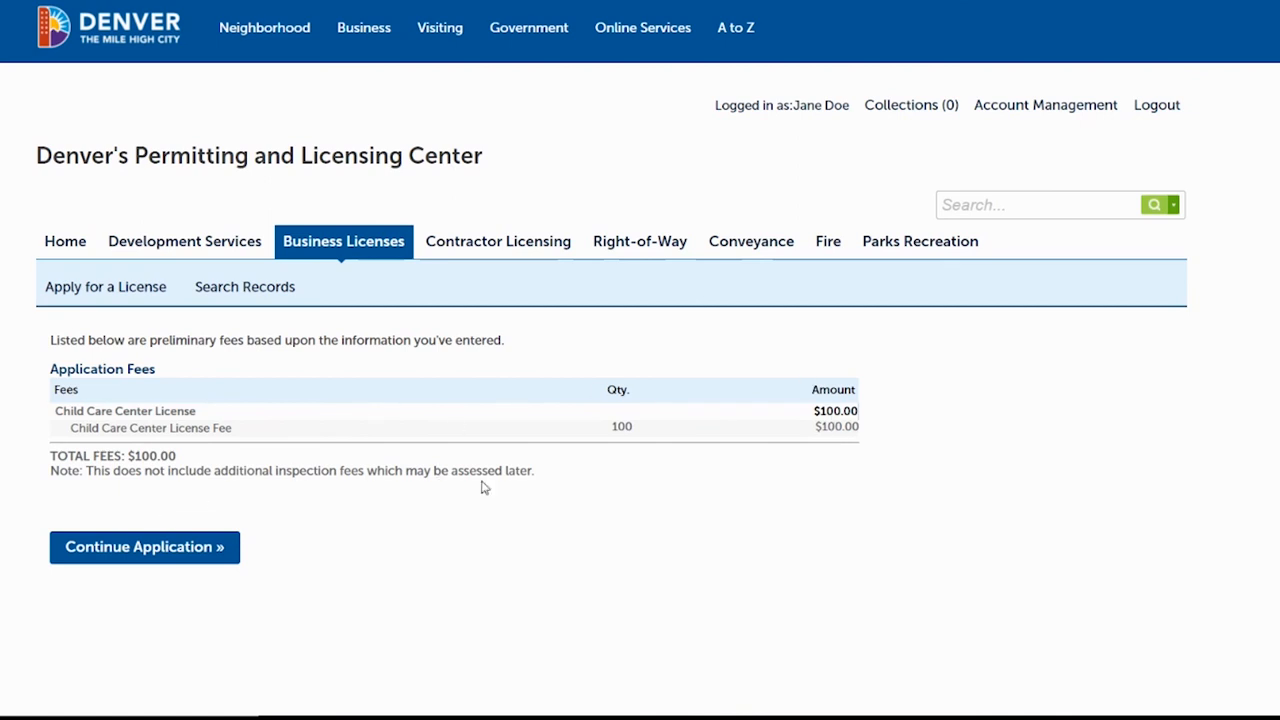
Proceed from the fee summary and check out the $100.00 Licensing Application Fee.
{"action": "left_click", "coordinate": [138, 552]}
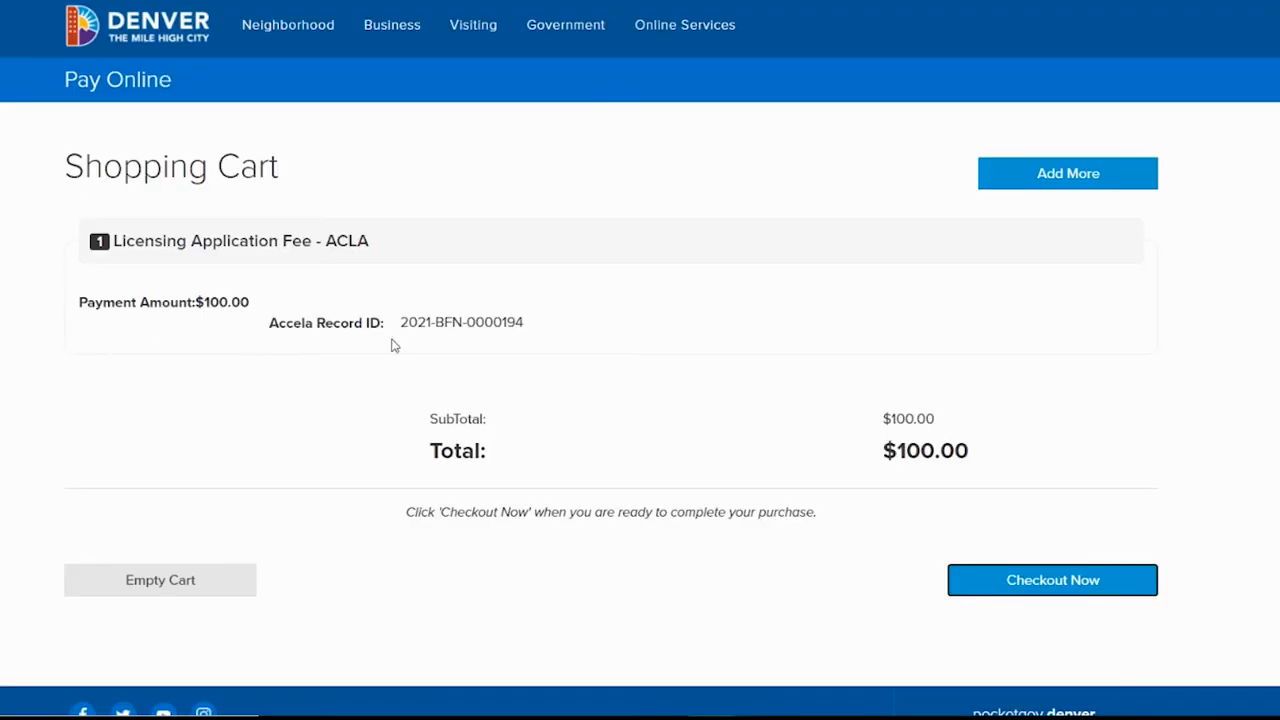
{"action": "left_click", "coordinate": [1054, 582]}
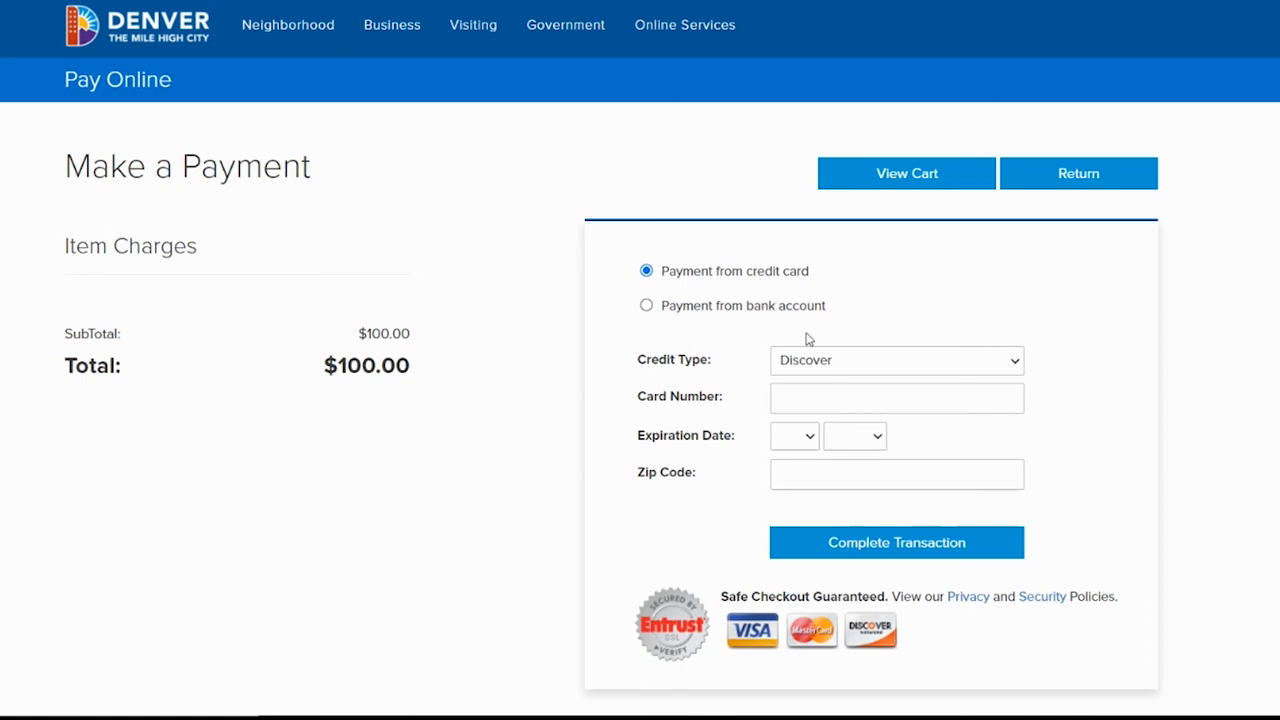
Pay the $100.00 fee with a Visa card expiring 03/2037, entering card number and billing zip code.
{"action": "left_click", "coordinate": [826, 366]}
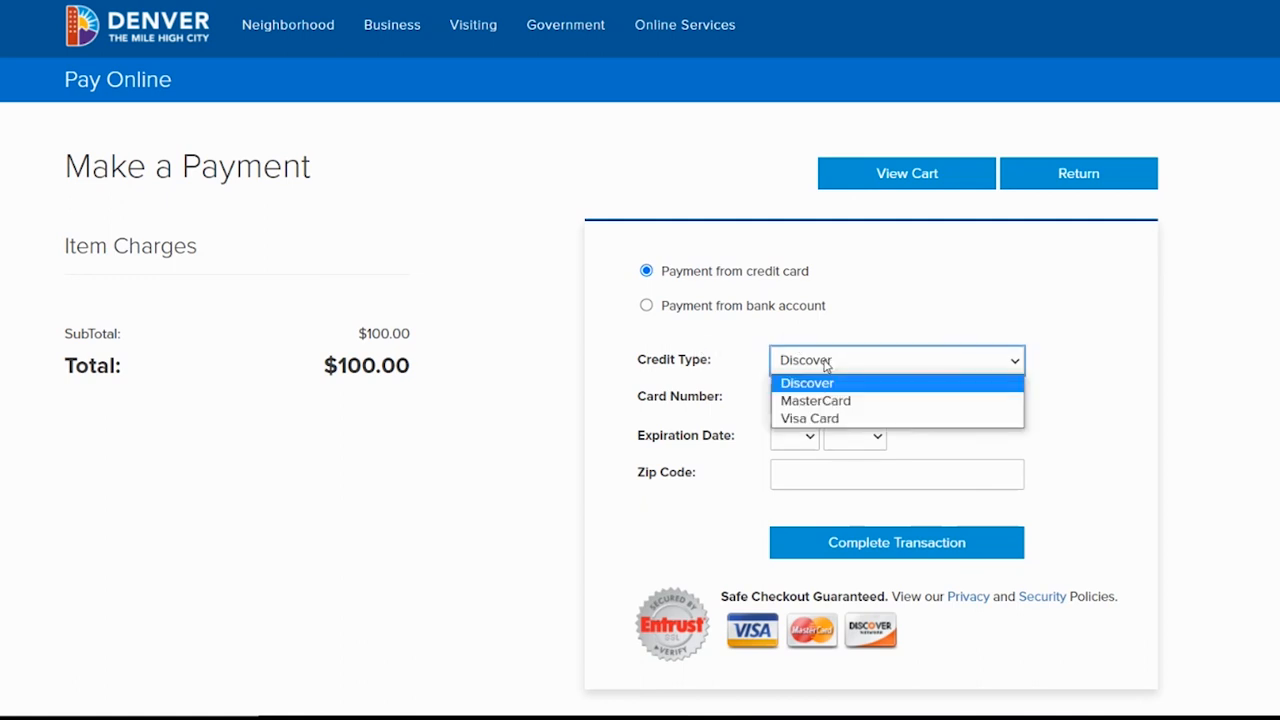
{"action": "left_click", "coordinate": [806, 420]}
{"action": "left_click", "coordinate": [802, 403]}
{"action": "type", "text": "4111111111111111"}
{"action": "left_click", "coordinate": [794, 436]}
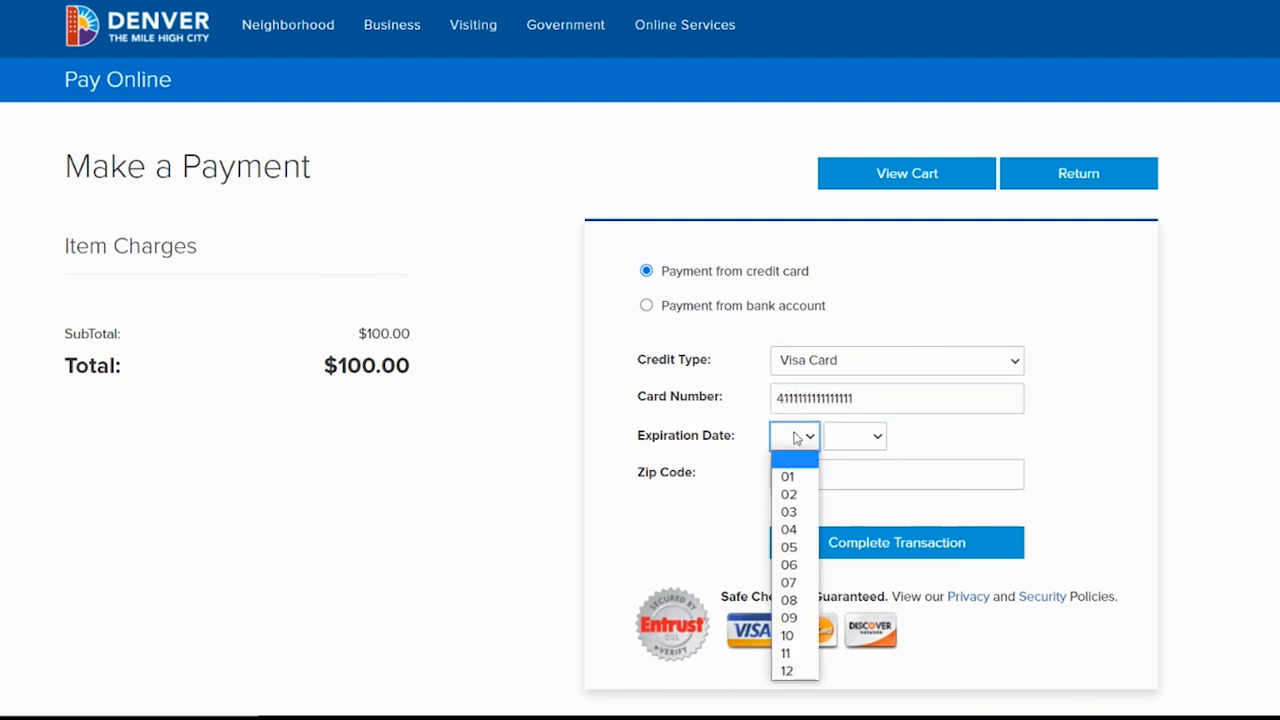
{"action": "left_click", "coordinate": [789, 512]}
{"action": "left_click", "coordinate": [846, 436]}
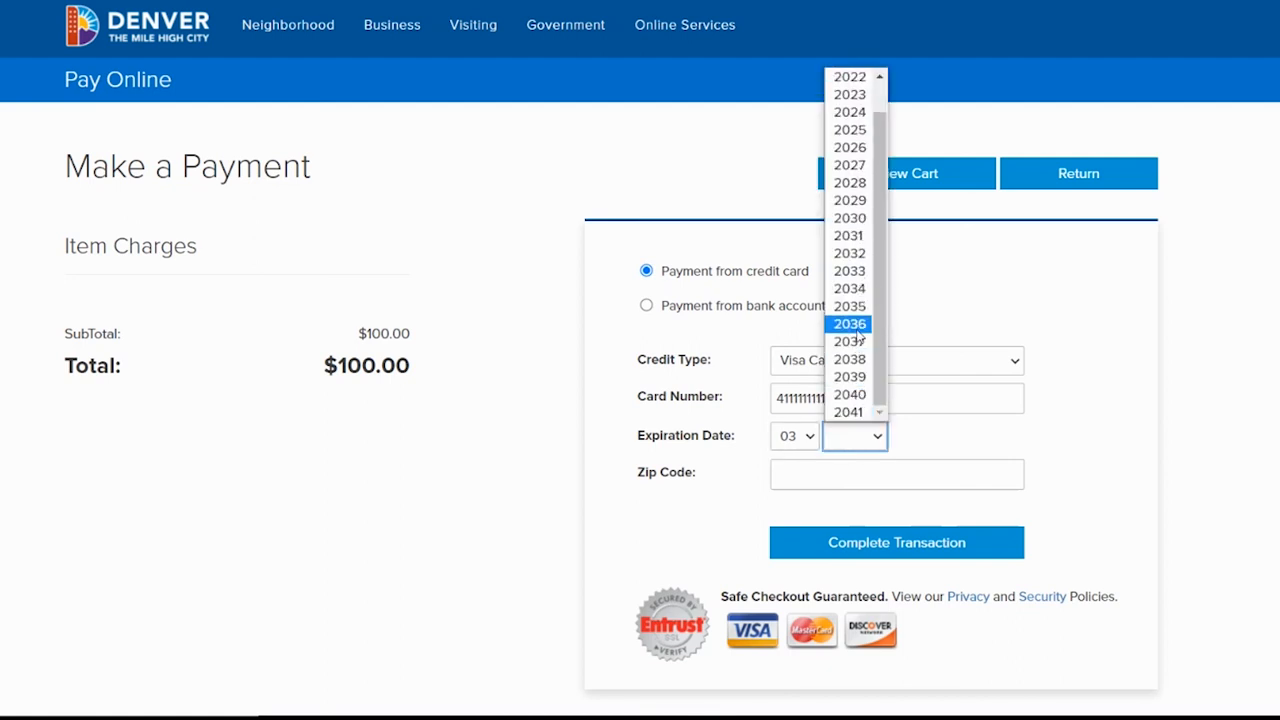
{"action": "left_click", "coordinate": [850, 341]}
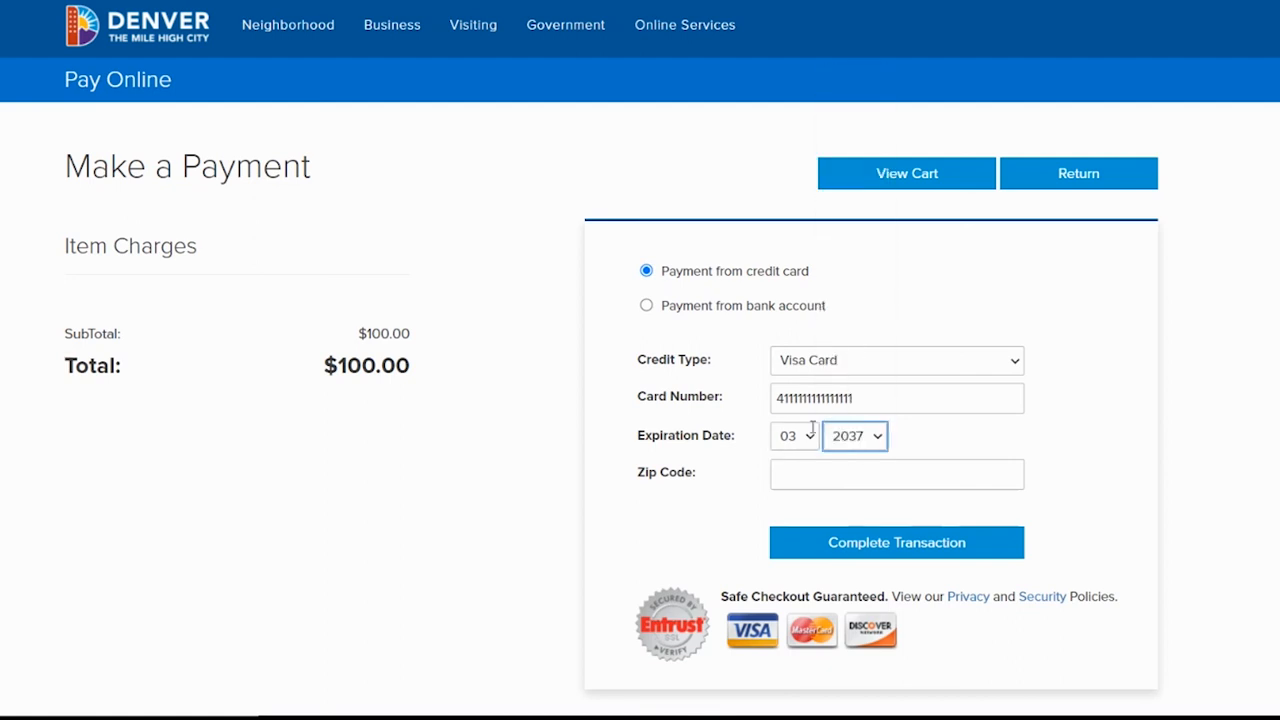
{"action": "left_click", "coordinate": [797, 477]}
{"action": "type", "text": "80202"}
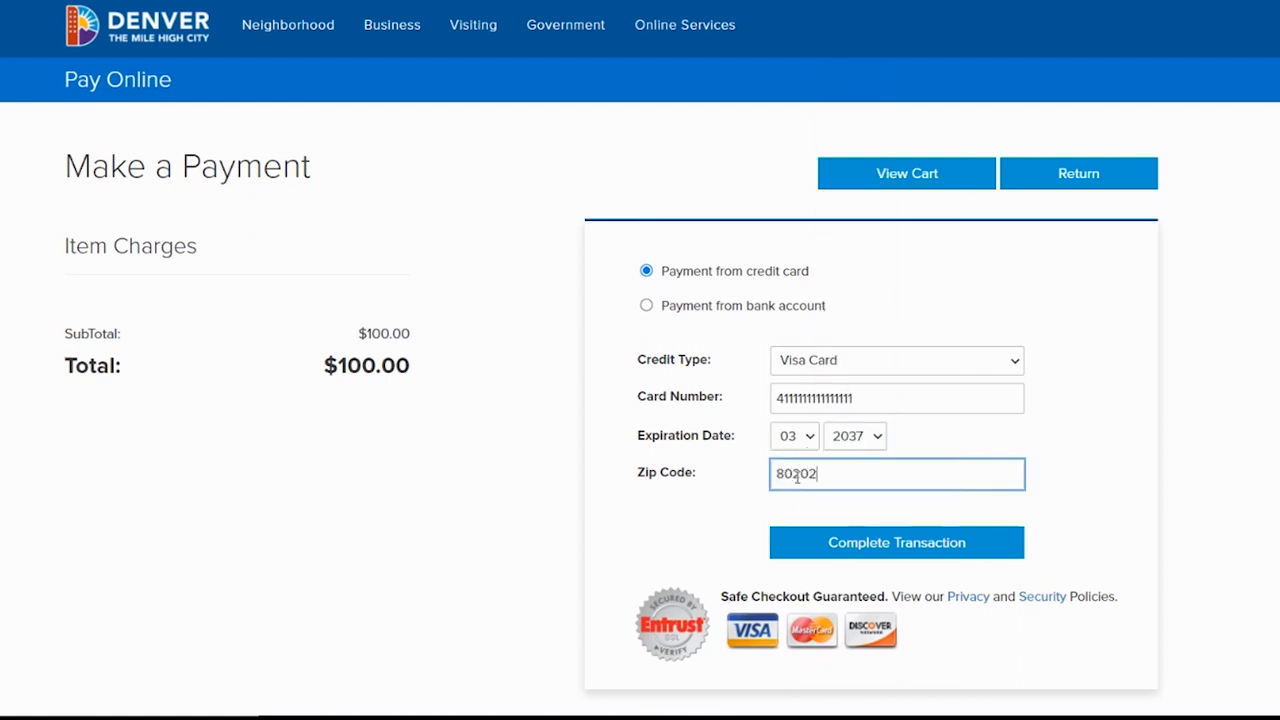
{"action": "left_click", "coordinate": [924, 548]}
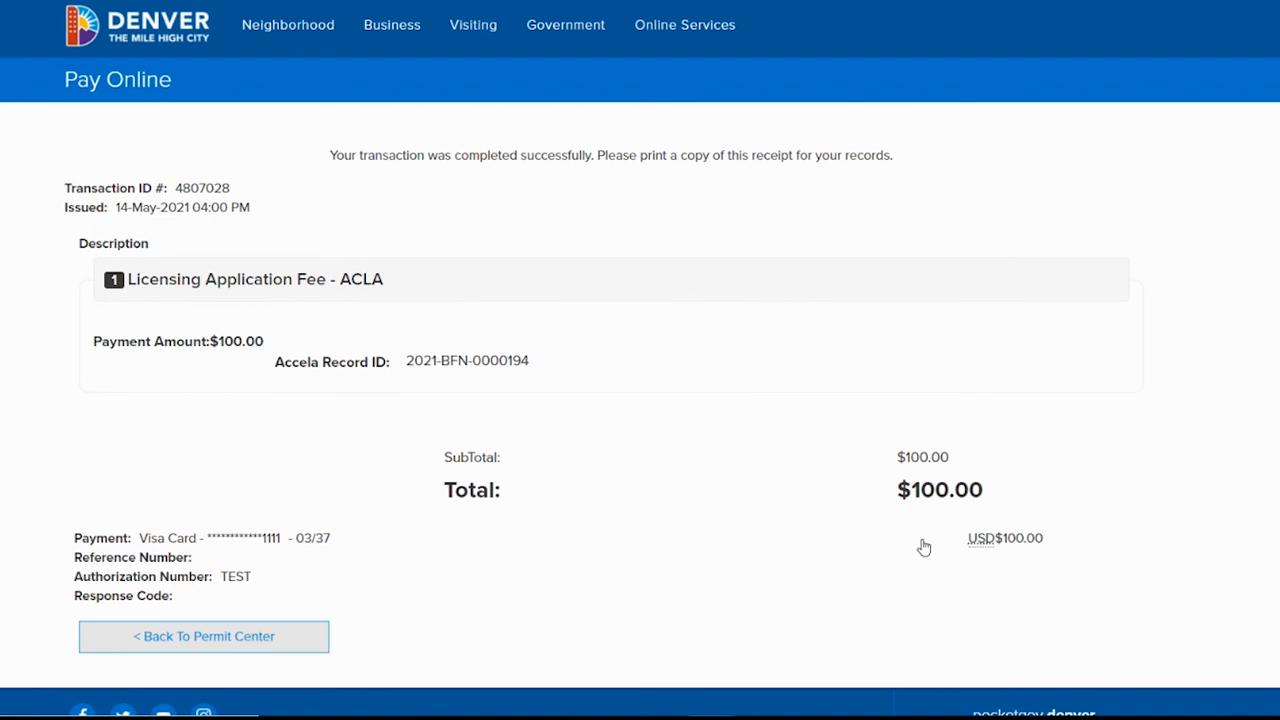